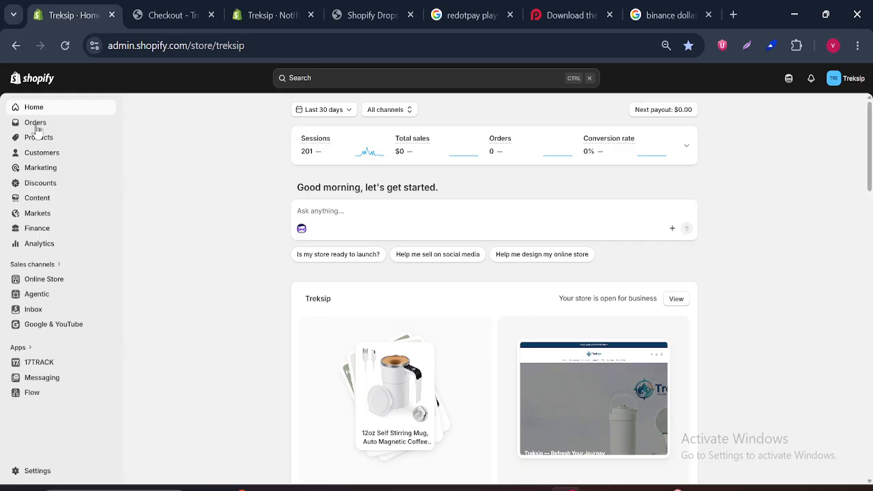
On the Treksip checkout, check the mug's product title and accept the suggested contact email.
left_click(152, 7)
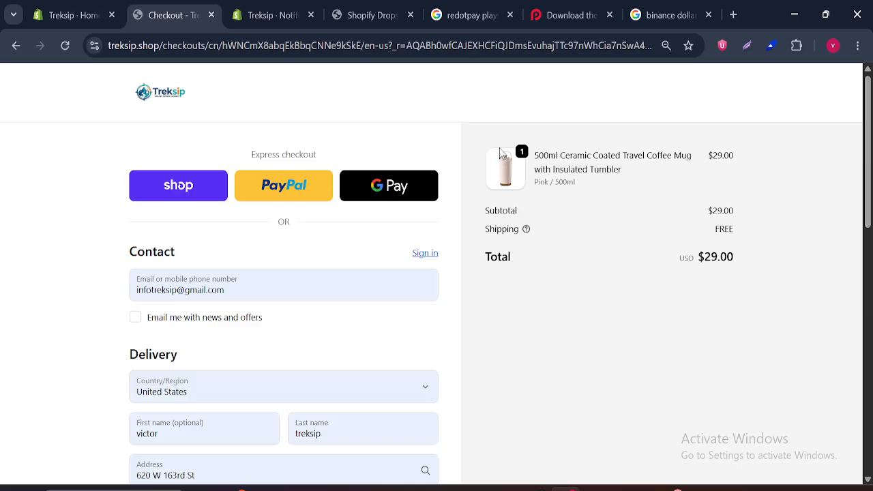
left_click_drag(533, 156, 689, 183)
left_click(765, 138)
left_click_drag(136, 290, 228, 291)
left_click(45, 295)
scroll(538, 211, "down", 3)
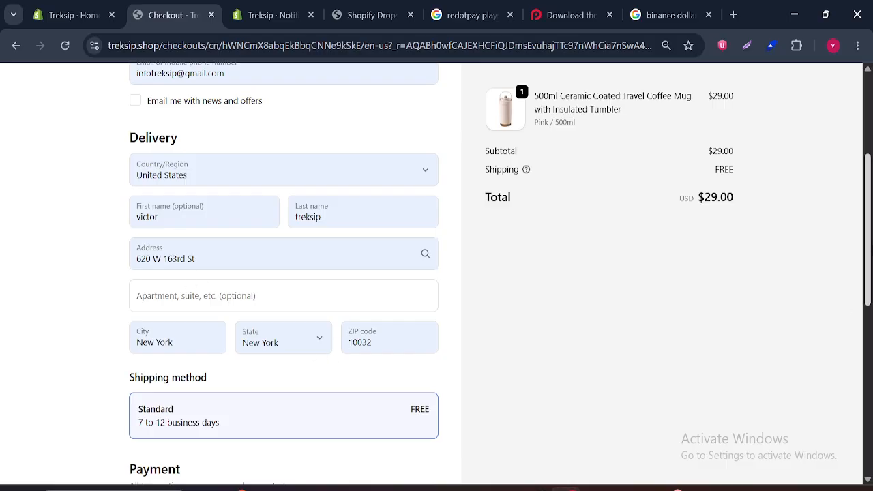
scroll(232, 159, "up", 1)
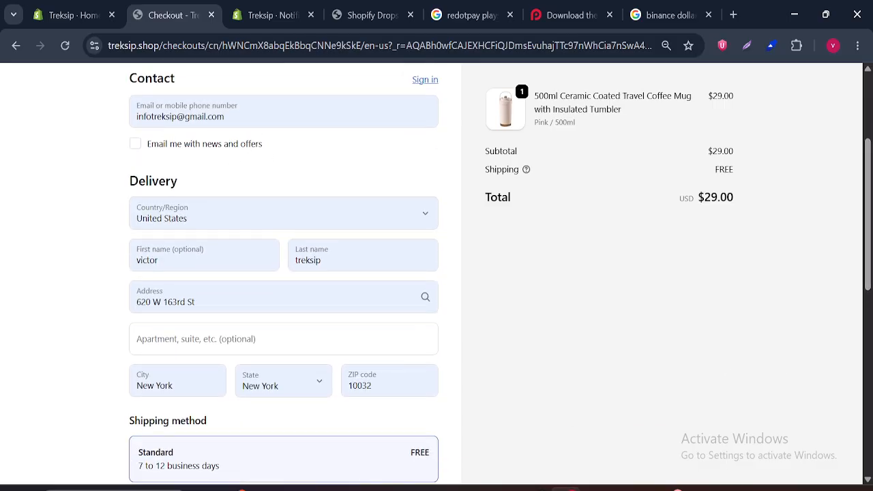
left_click(229, 123)
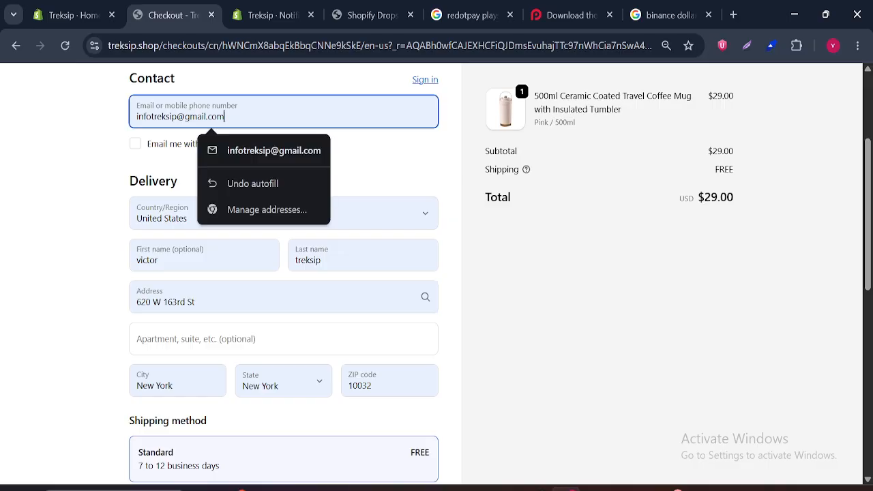
left_click(249, 148)
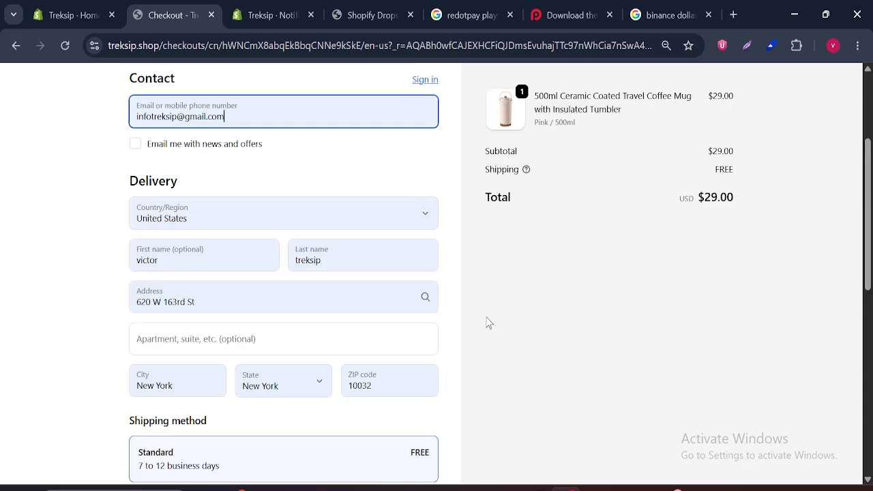
Review the order summary: FREE shipping, $29.00 subtotal and $29.00 total.
scroll(866, 218, "down", 3)
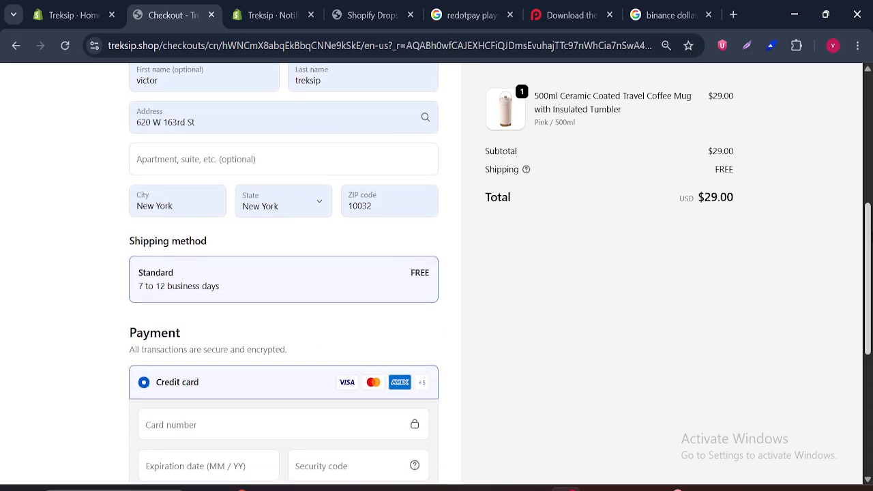
mouse_move(869, 237)
left_mouse_down()
mouse_move(869, 354)
mouse_move(869, 199)
mouse_move(870, 319)
mouse_move(869, 236)
left_mouse_up()
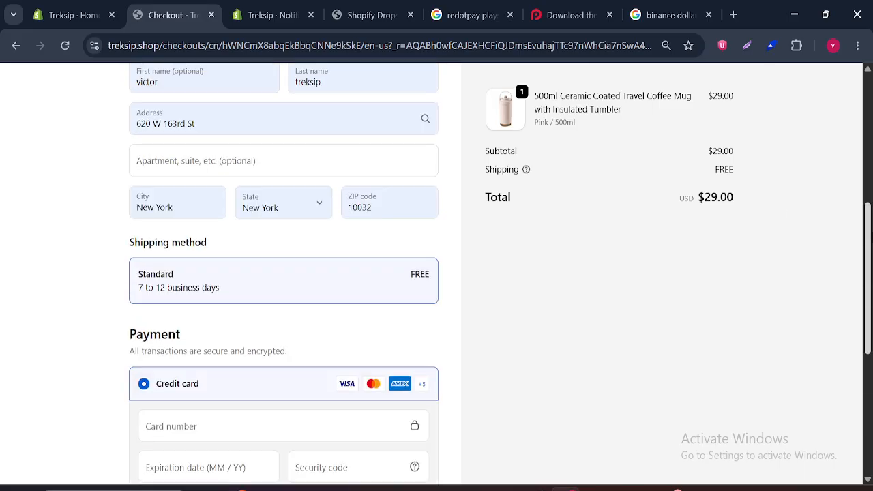
left_click_drag(708, 174, 739, 175)
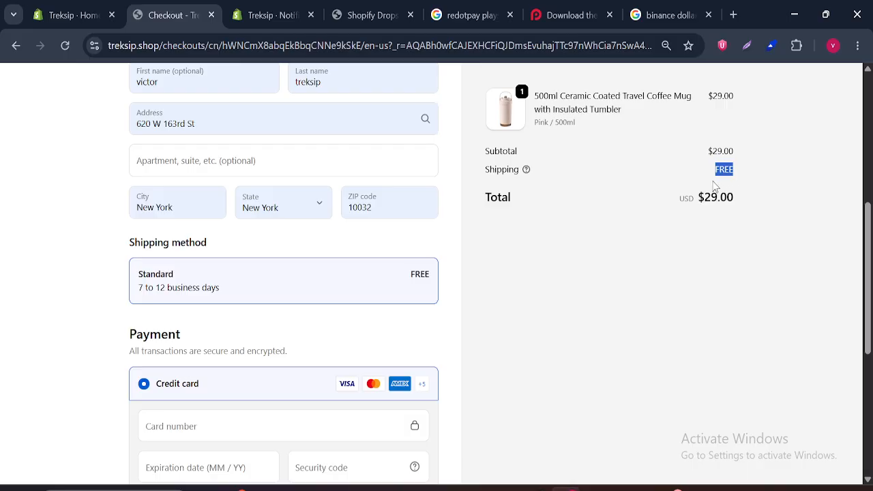
left_click(733, 180)
left_click_drag(712, 151, 756, 157)
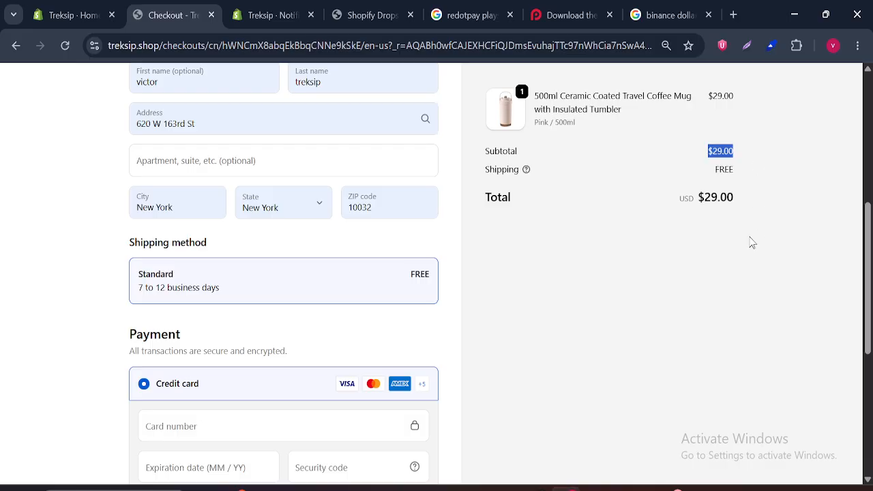
left_click(750, 241)
left_click_drag(697, 197, 736, 200)
left_click(699, 249)
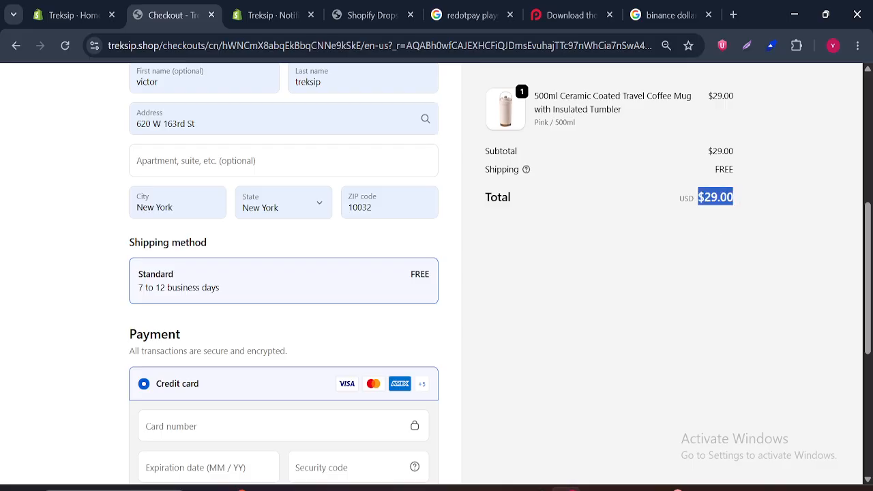
left_click(709, 296)
scroll(757, 320, "down", 5)
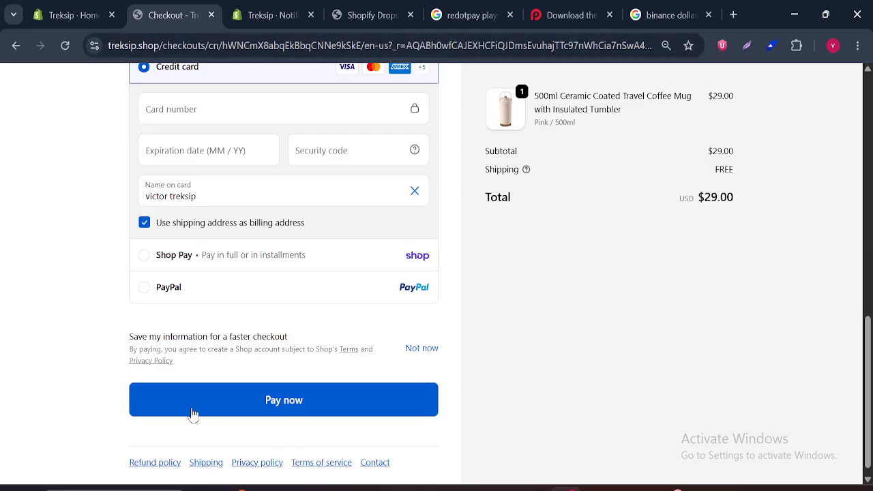
left_click_drag(868, 375, 861, 179)
scroll(860, 178, "up", 3)
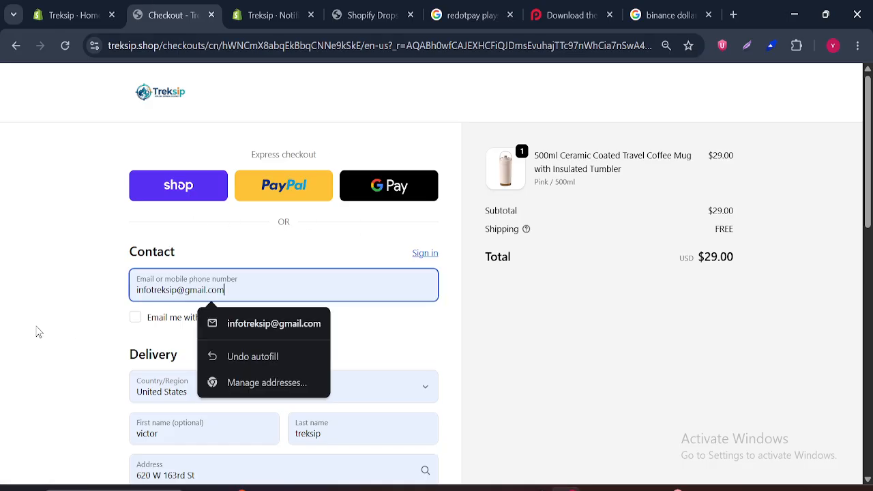
left_click_drag(867, 167, 866, 404)
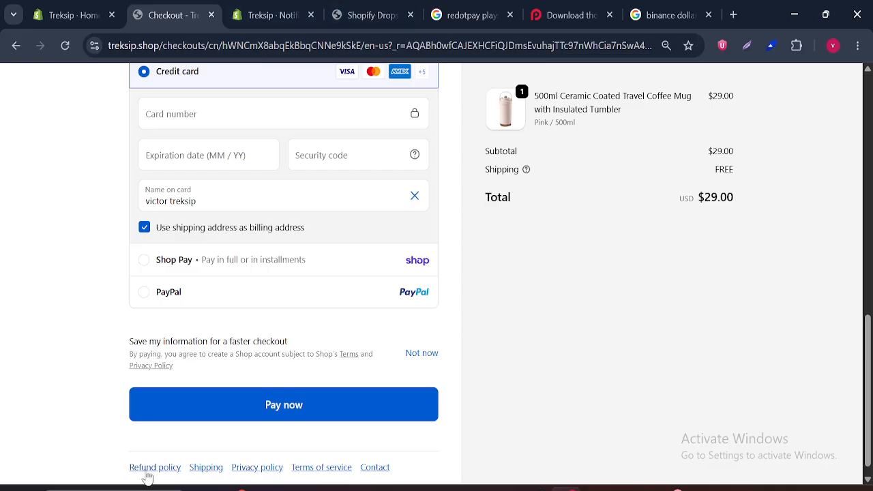
left_click(375, 468)
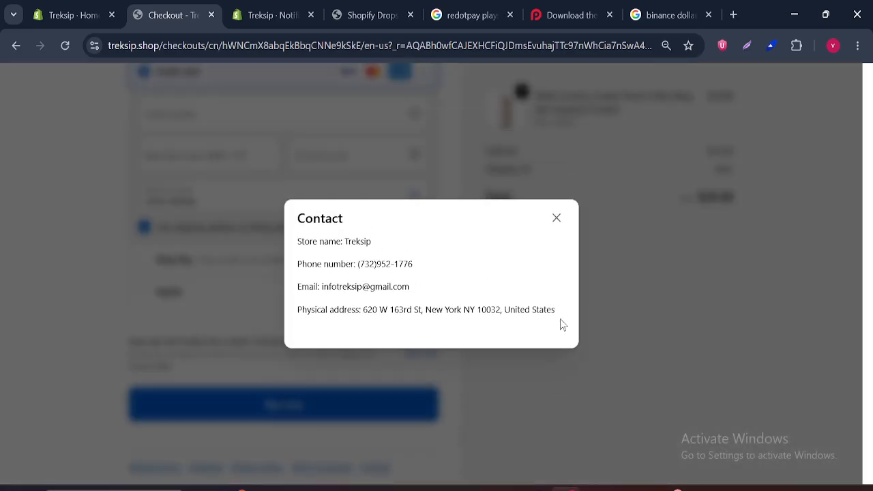
left_click_drag(560, 318, 249, 229)
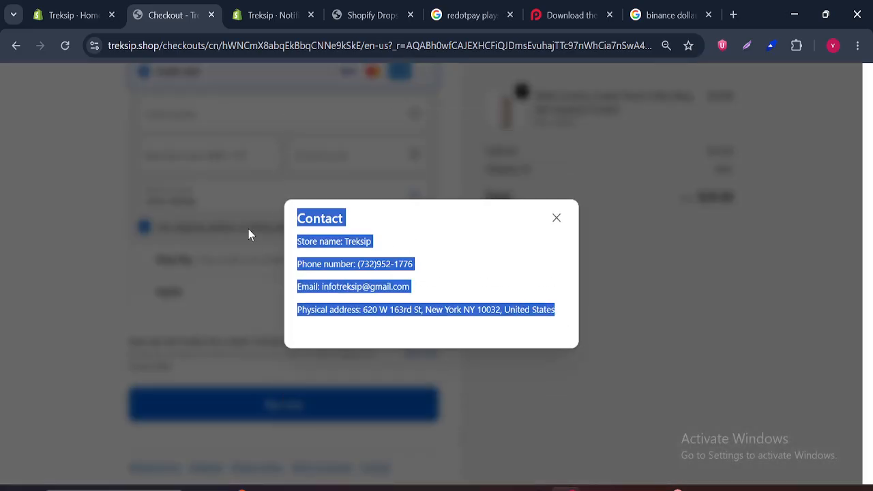
left_click(556, 219)
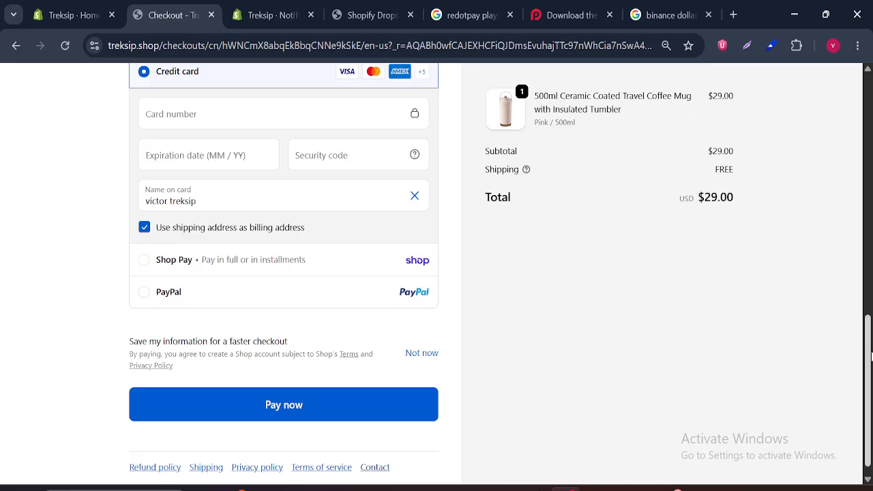
scroll(870, 355, "up", 9)
scroll(176, 112, "down", 1)
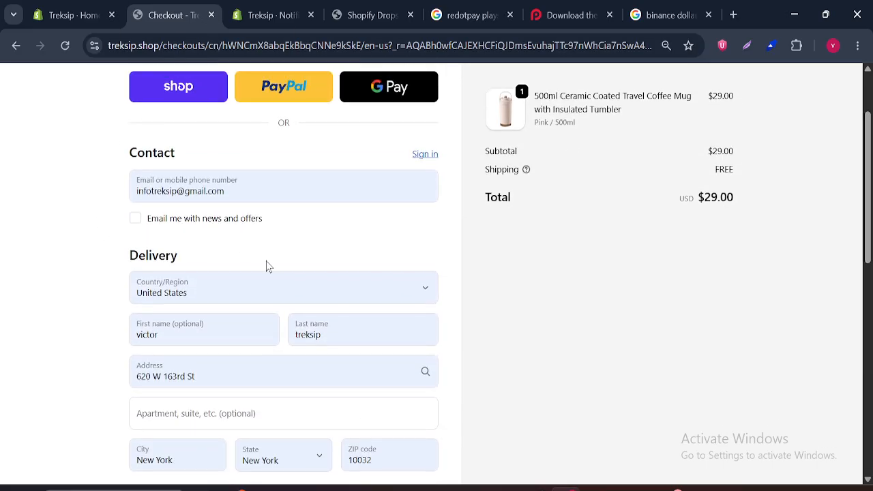
Open the $29.00 mug checkout from Orders > Abandoned checkouts in the admin.
left_click(47, 8)
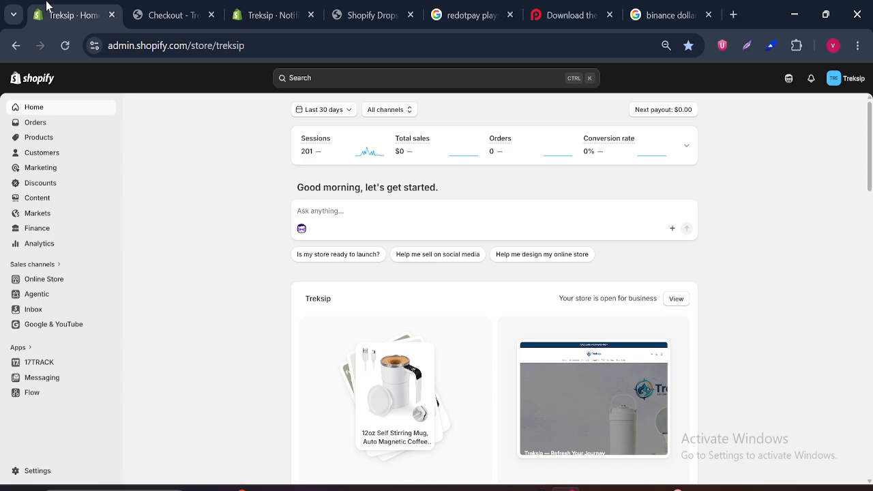
left_click(49, 129)
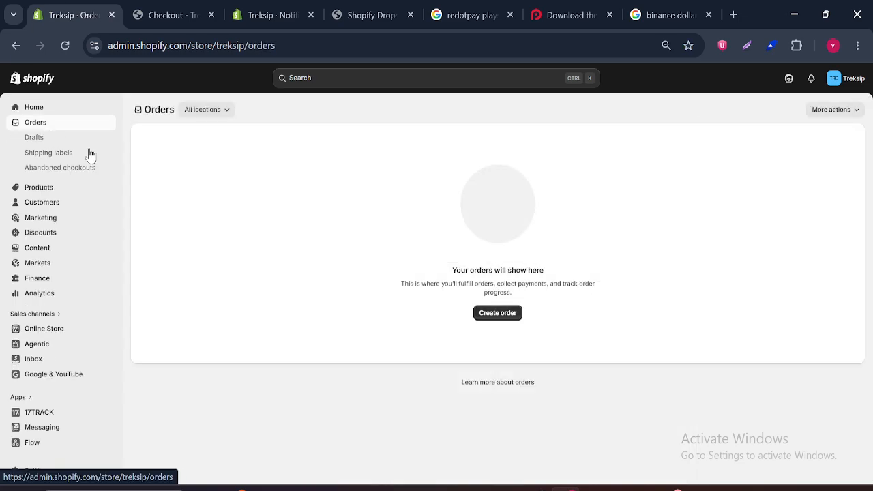
left_click(59, 171)
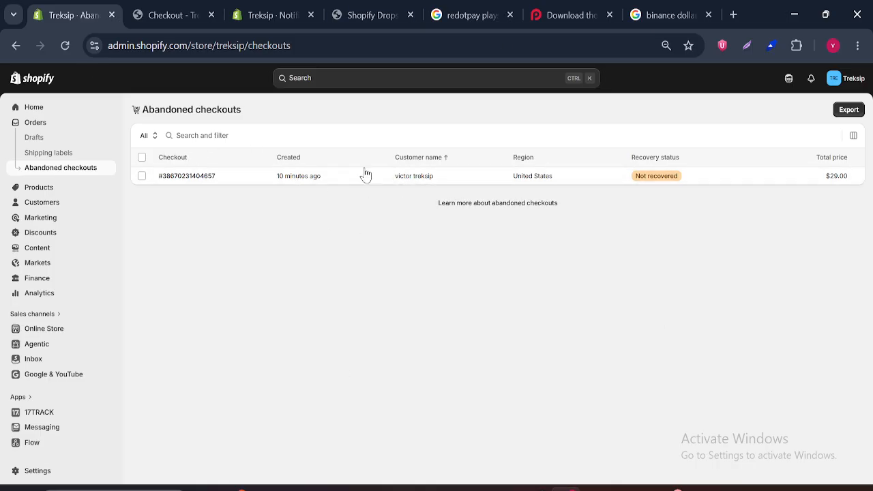
left_click(154, 9)
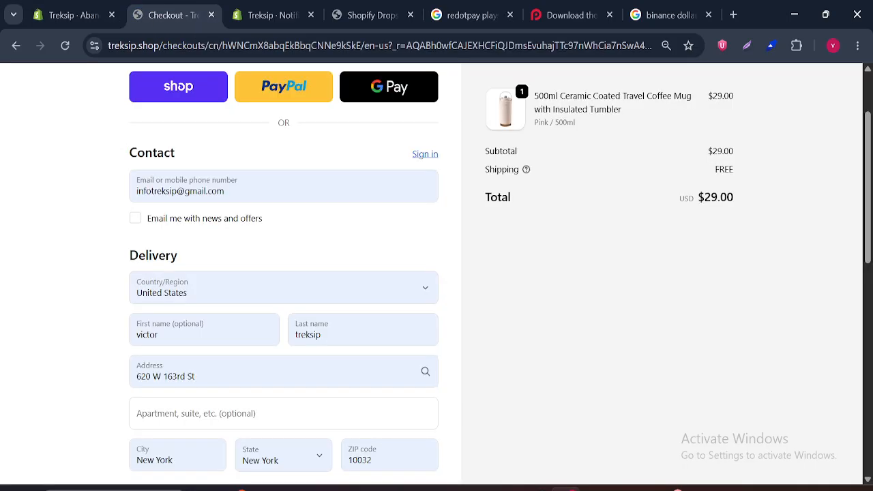
left_click(87, 8)
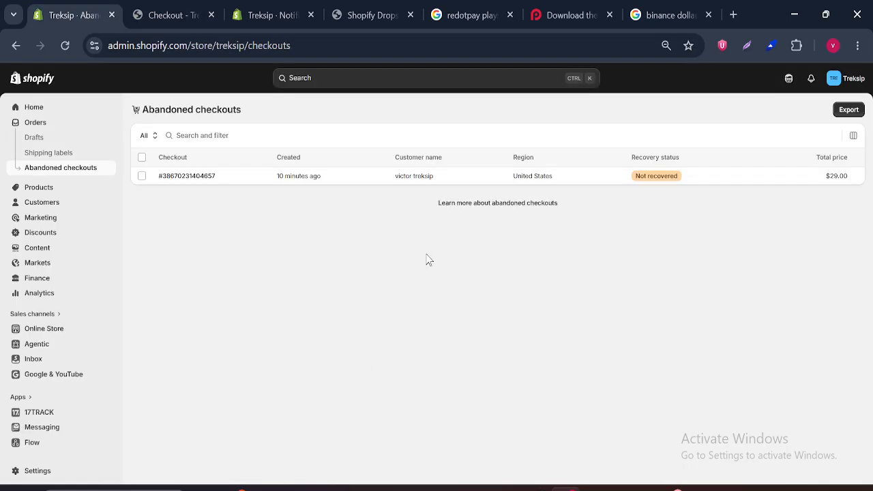
left_click(201, 176)
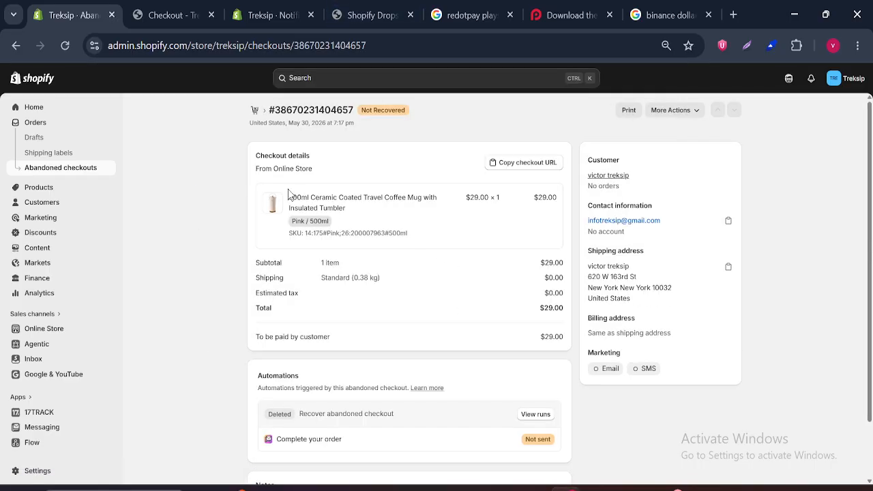
Review the checkout's product, shipping address and contact details, and copy the customer's email.
left_click_drag(288, 196, 382, 215)
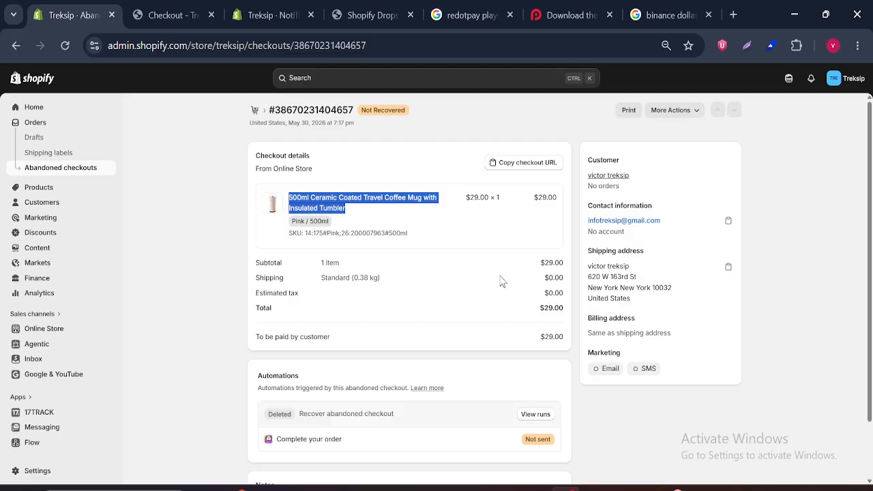
left_click_drag(586, 268, 645, 270)
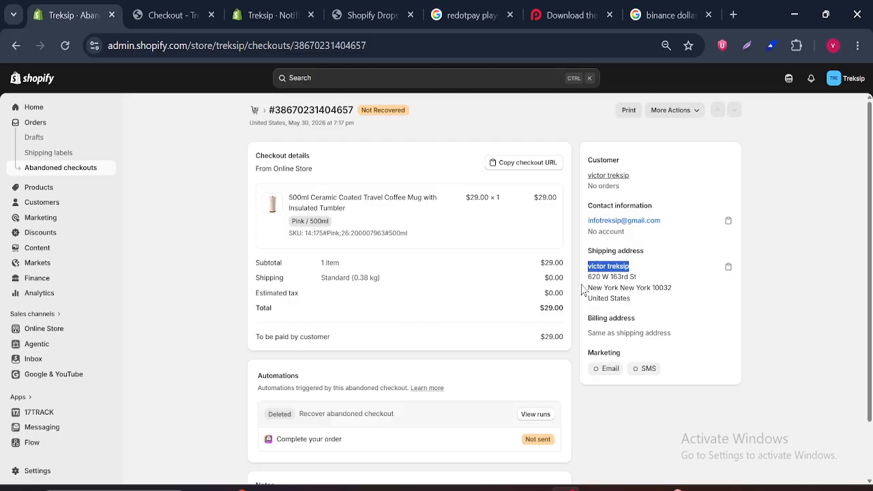
left_click_drag(588, 276, 583, 304)
left_click_drag(583, 228, 709, 235)
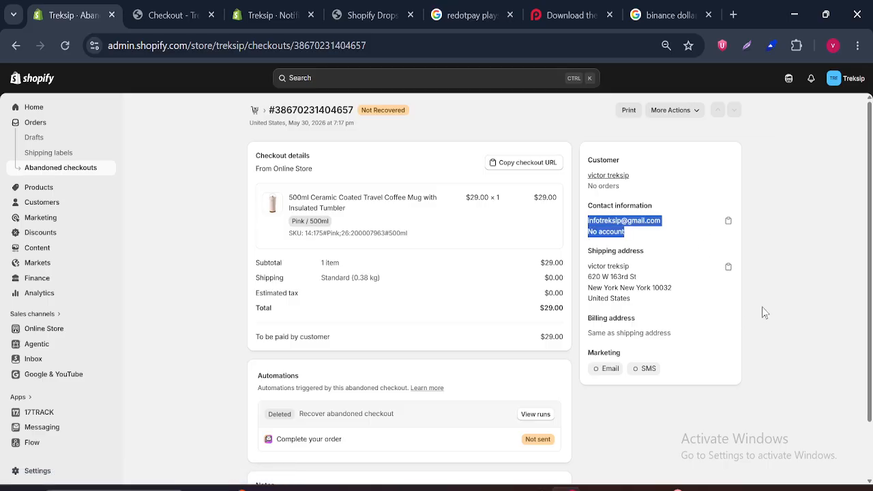
left_click(783, 237)
left_click(727, 224)
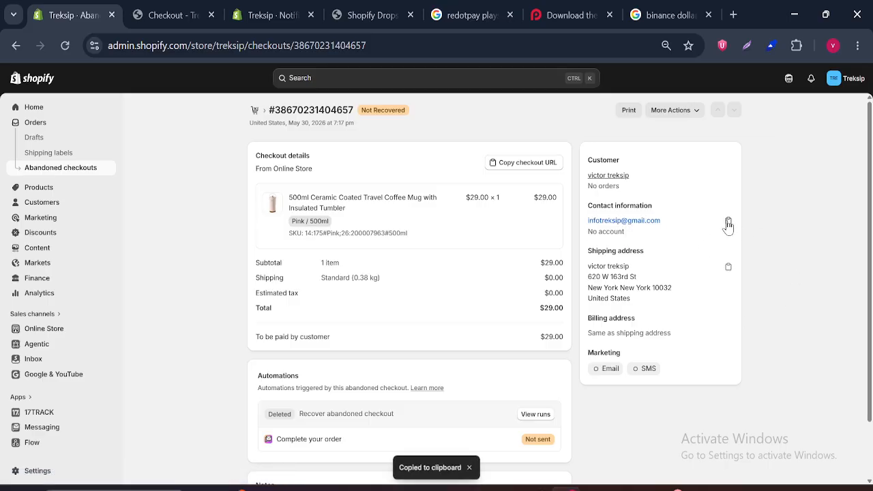
Inspect the Complete your order and deleted Recover abandoned checkout automations, then recopy the email.
scroll(869, 271, "down", 2)
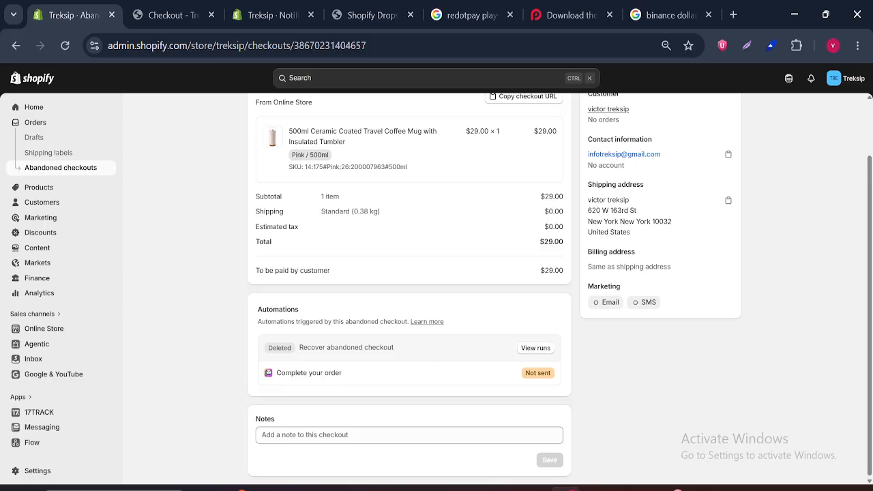
left_click_drag(276, 373, 374, 384)
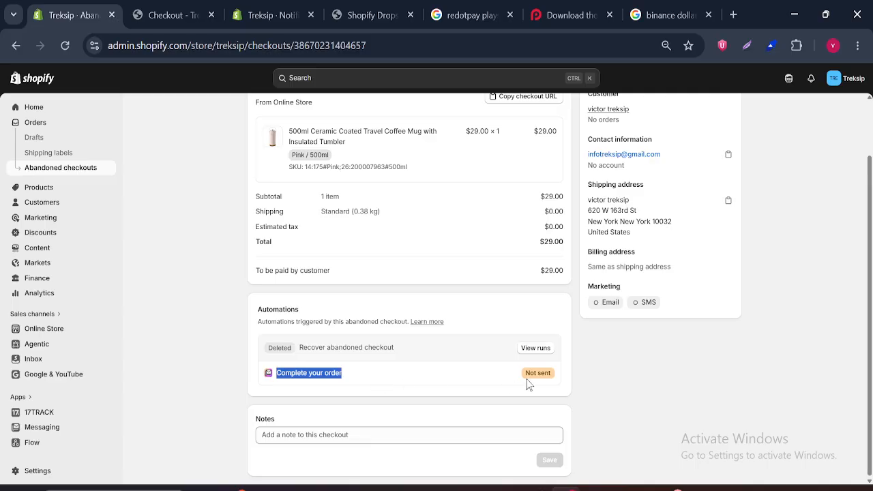
left_click(482, 378)
left_click_drag(258, 377, 225, 369)
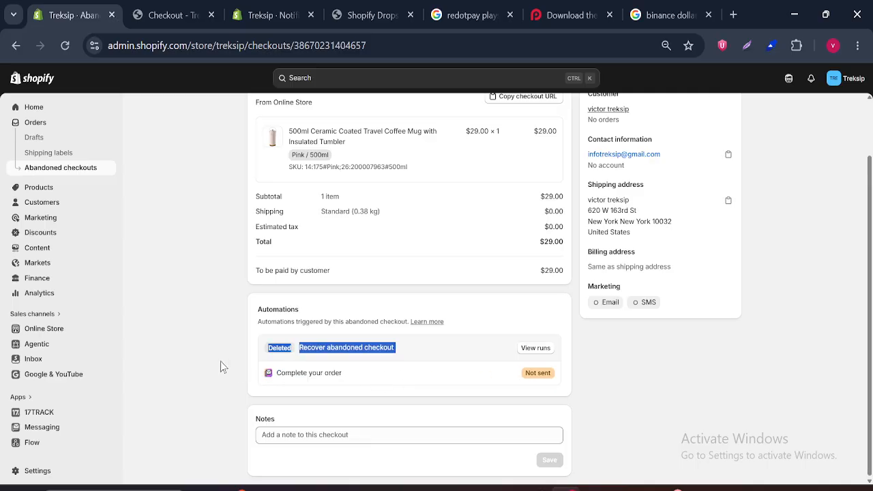
left_click(213, 362)
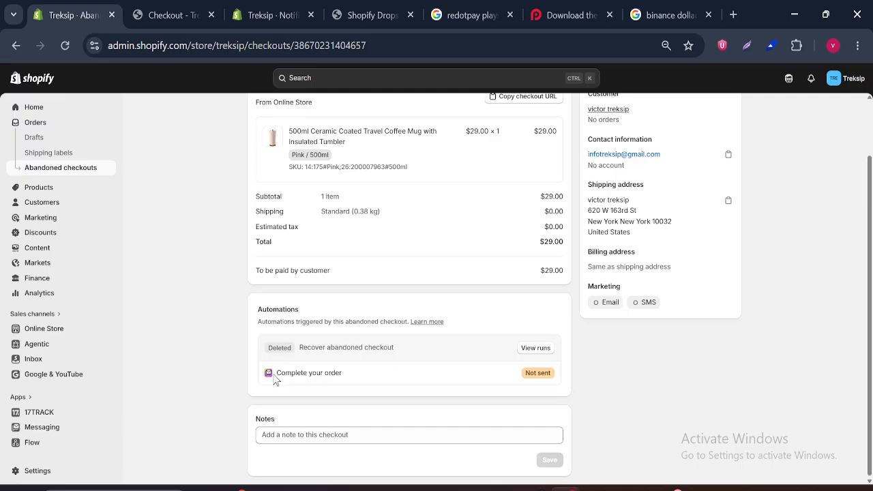
left_click_drag(275, 380, 206, 376)
scroll(860, 211, "up", 1)
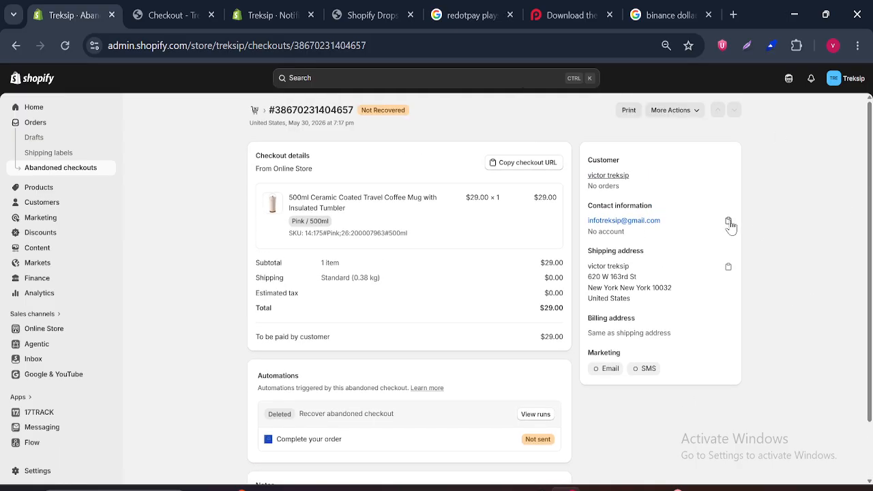
left_click(727, 220)
Draft a Gmail message to the copied address, subject 'iuwgdghquwifg', body 'daudghaedvhc'.
left_click(733, 15)
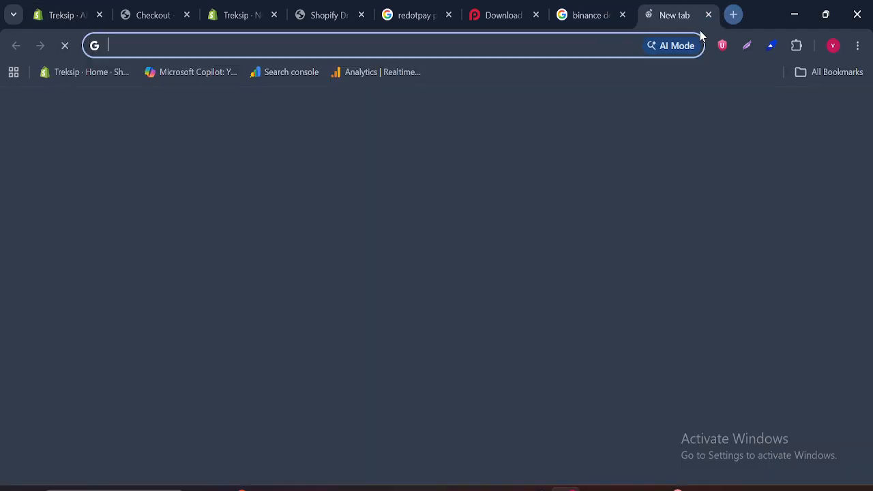
left_click(742, 114)
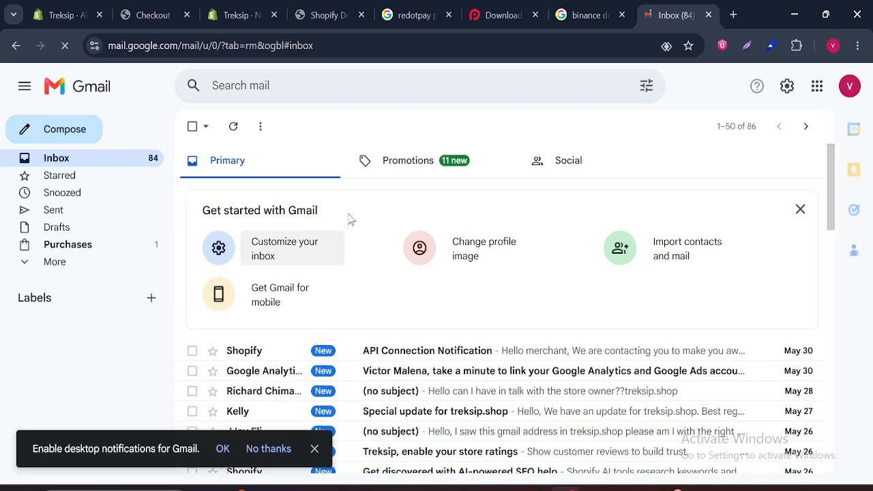
left_click(71, 132)
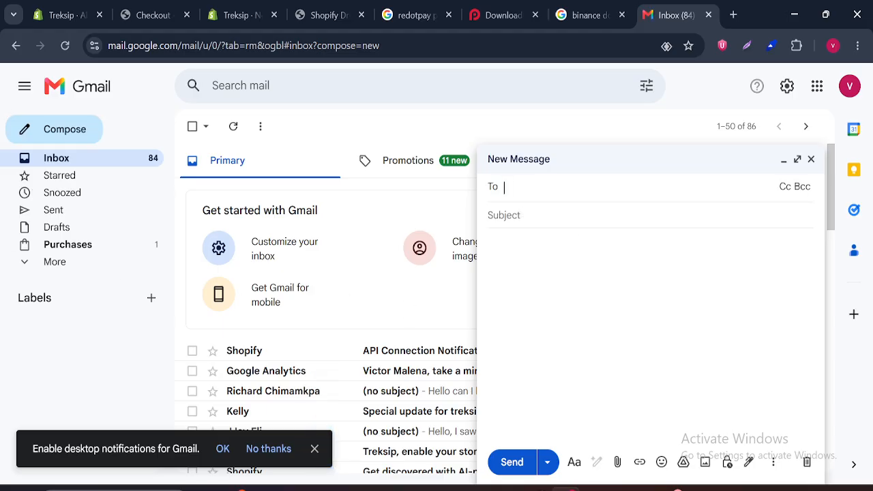
key("ctrl+v")
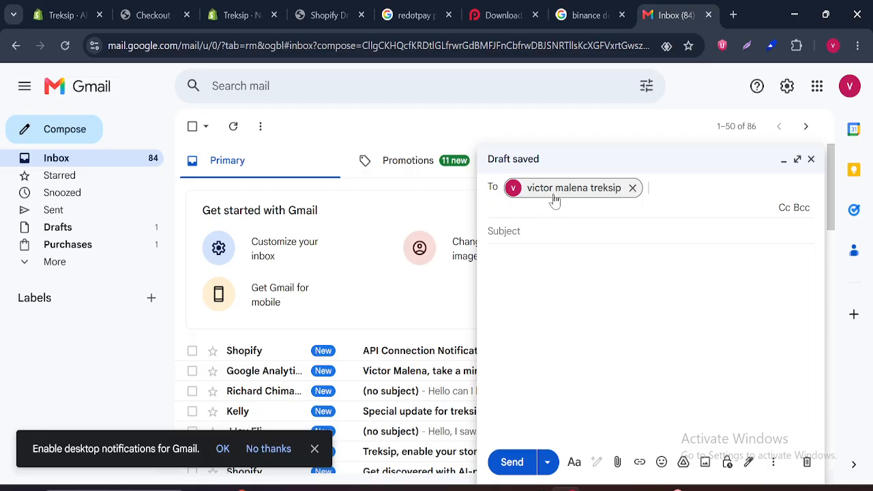
left_click(554, 194)
key("Tab")
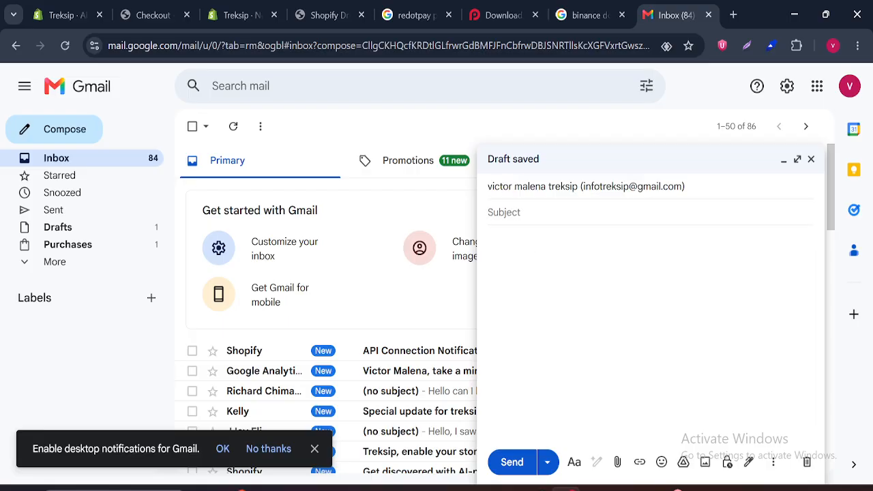
type("iuwgdghquwifg")
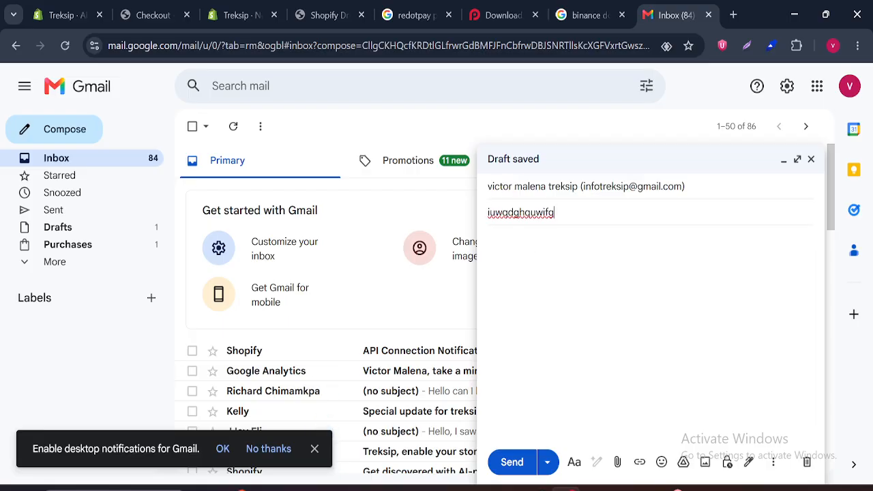
key("Tab")
type("daudghaedvhc")
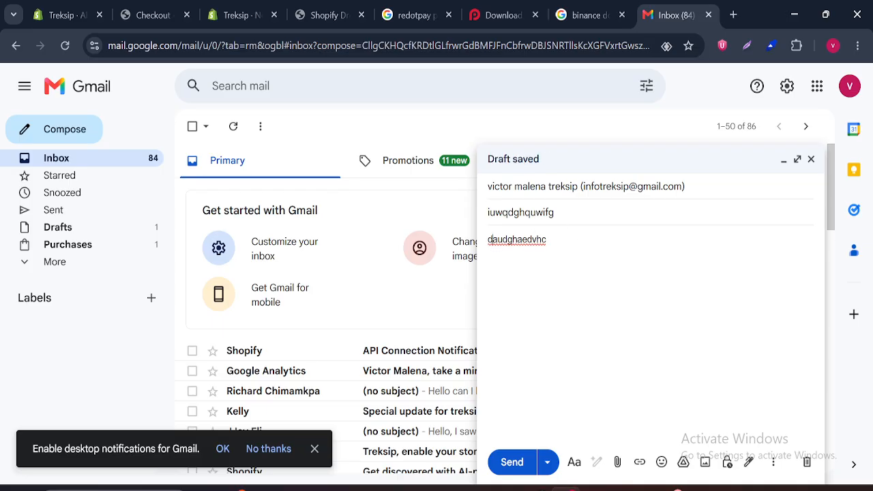
Select and deselect the 'daudghaedvhc' body text to check the draft.
left_click_drag(492, 239, 548, 240)
left_click(548, 240)
left_click_drag(487, 239, 548, 239)
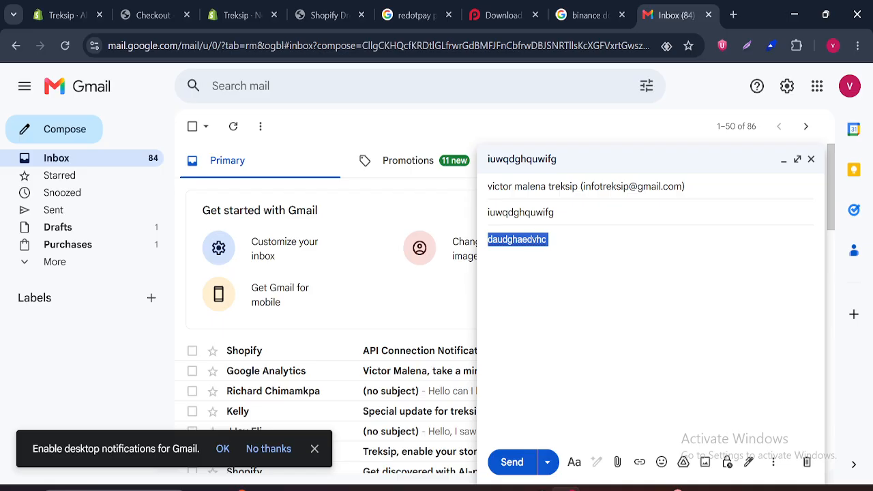
left_click(545, 240)
left_click_drag(549, 239, 497, 240)
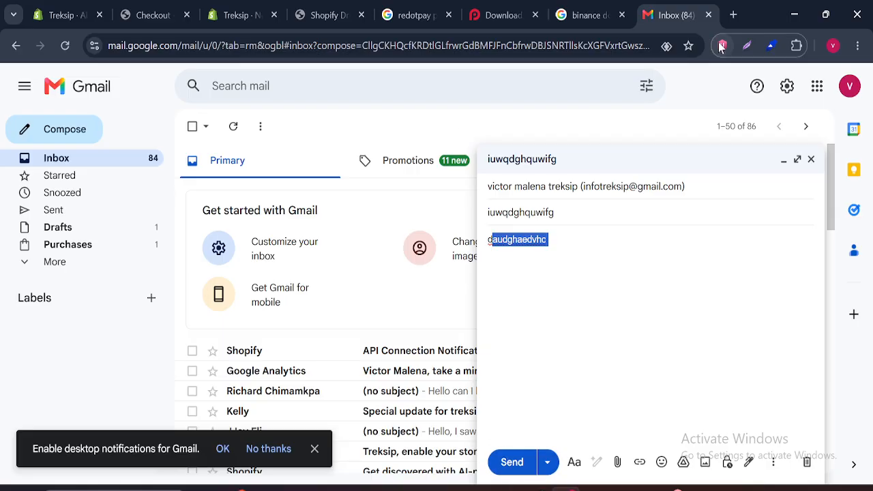
left_click(541, 240)
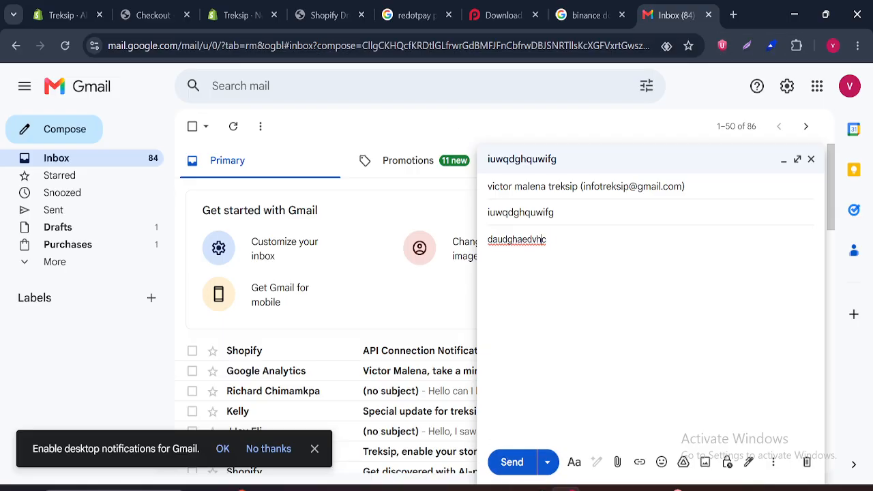
Close Gmail and review the Complete your order and Recover abandoned checkout automations.
left_click(710, 15)
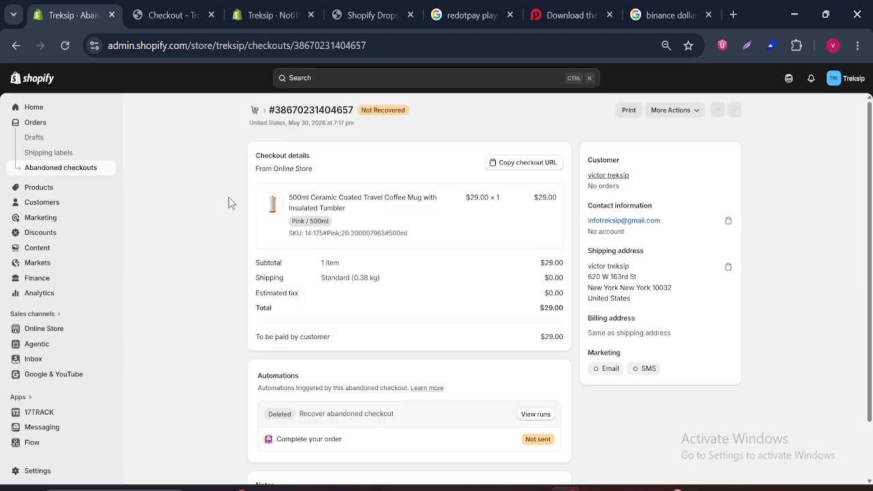
scroll(862, 187, "down", 2)
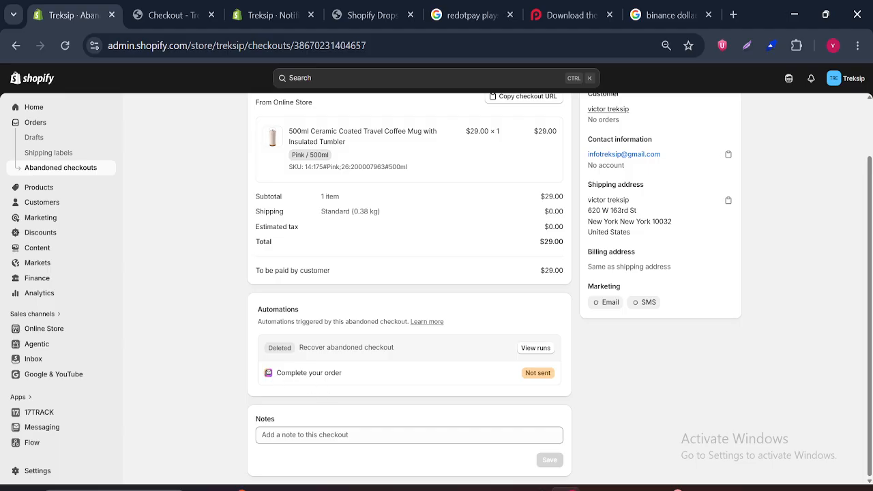
left_click_drag(276, 373, 346, 375)
left_click_drag(303, 347, 413, 356)
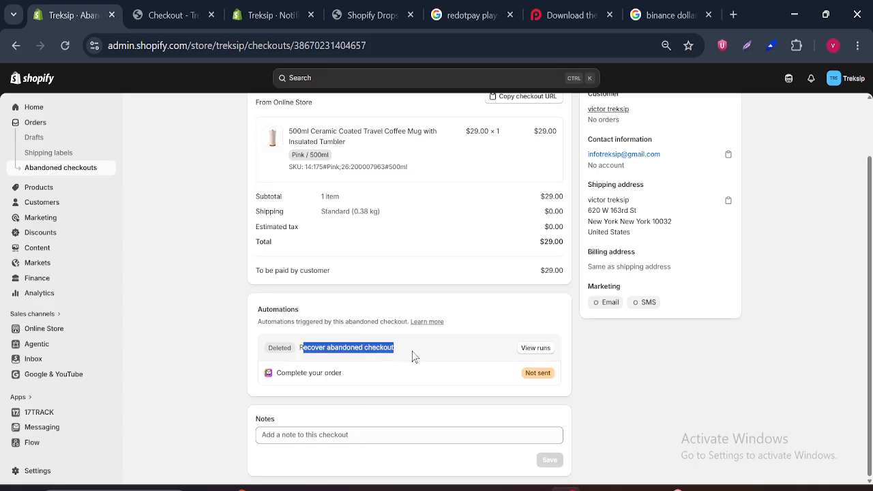
left_click(203, 388)
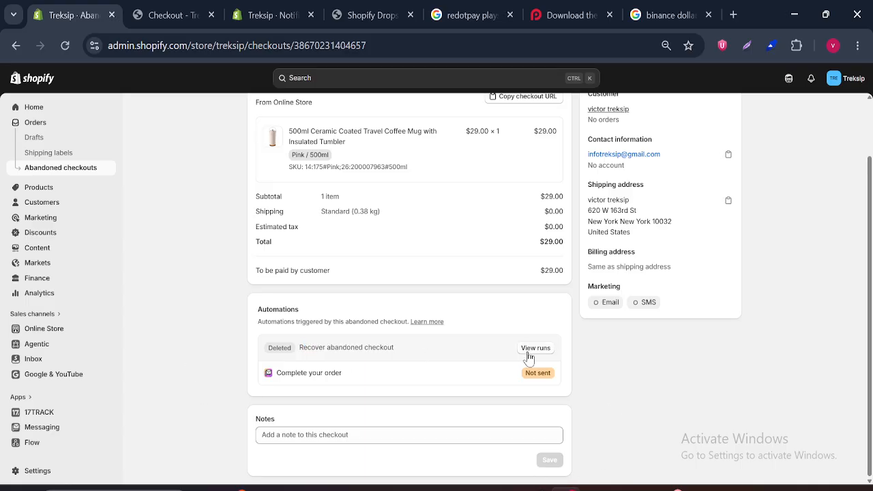
left_click(665, 389)
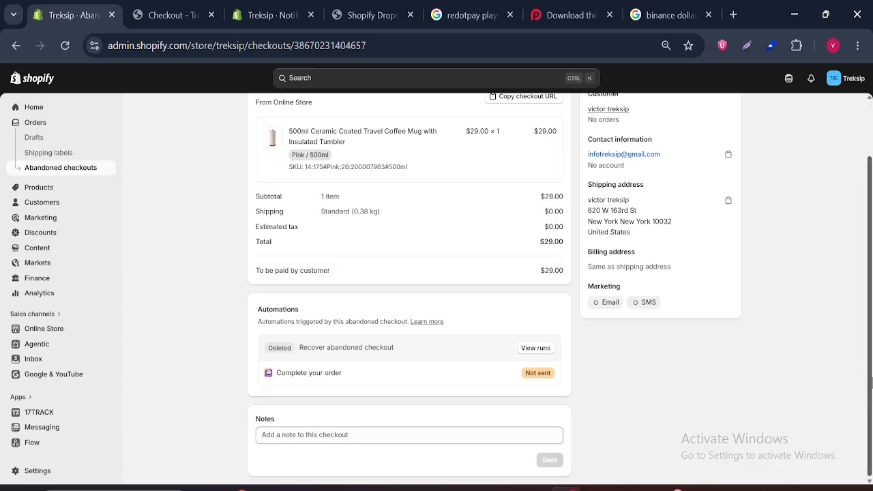
Copy the customer's contact email again and go back to Abandoned checkouts.
scroll(423, 388, "up", 2)
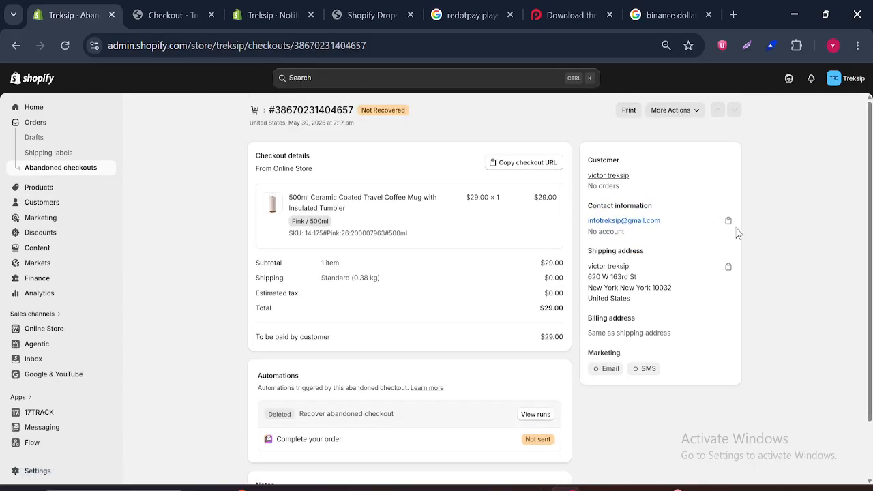
left_click(729, 223)
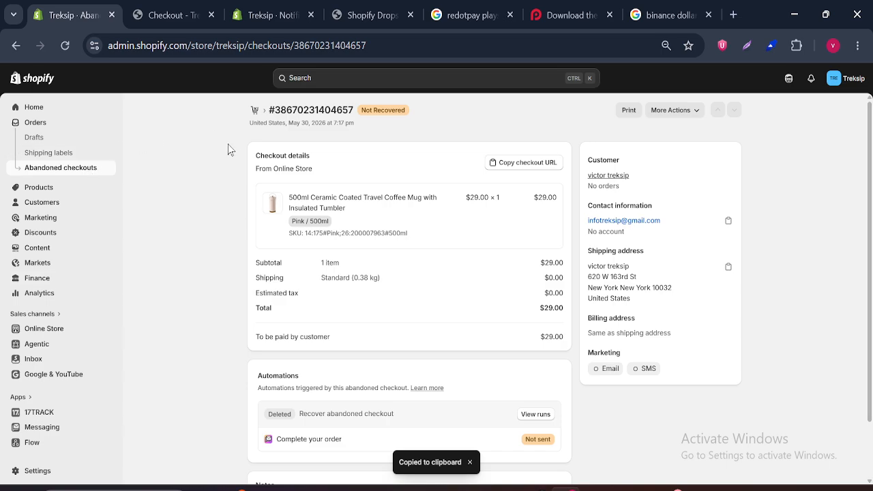
left_click(258, 110)
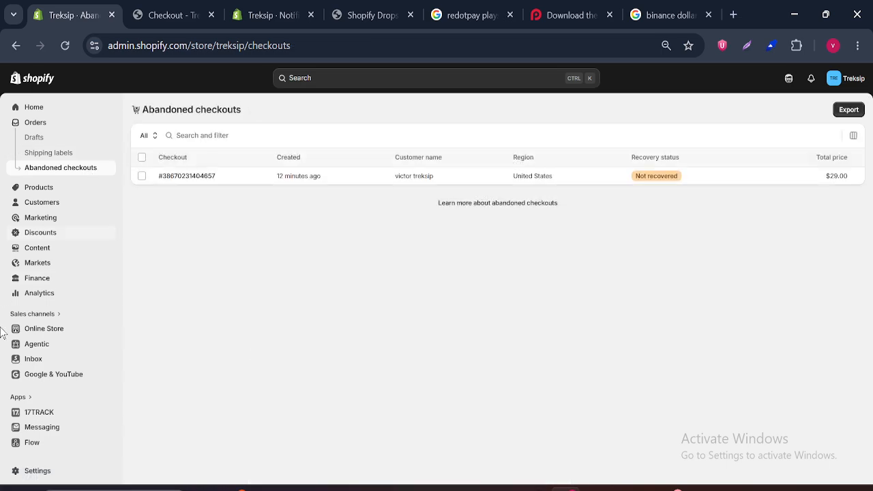
Open the Shopify App Store from Apps > All recommended apps.
left_click(27, 399)
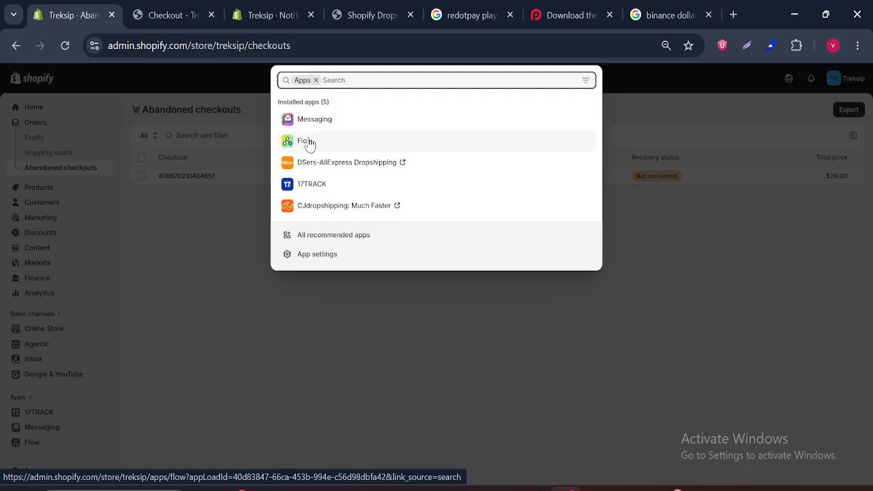
left_click(306, 235)
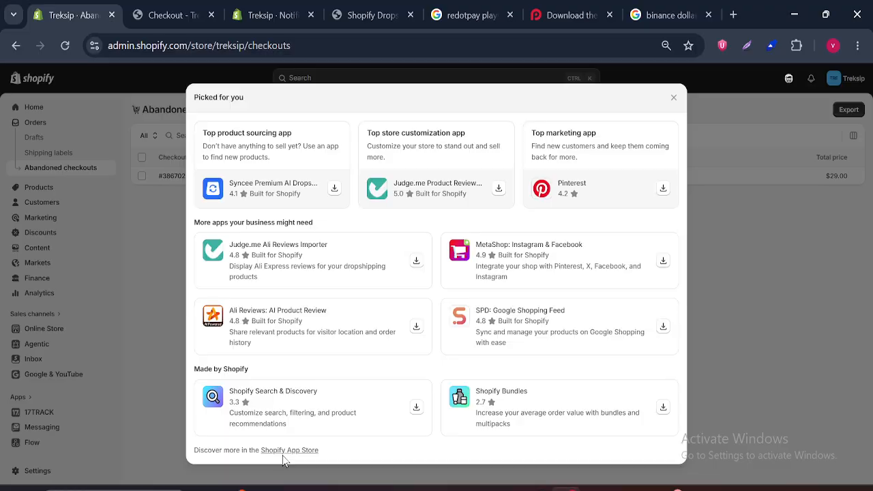
left_click(285, 452)
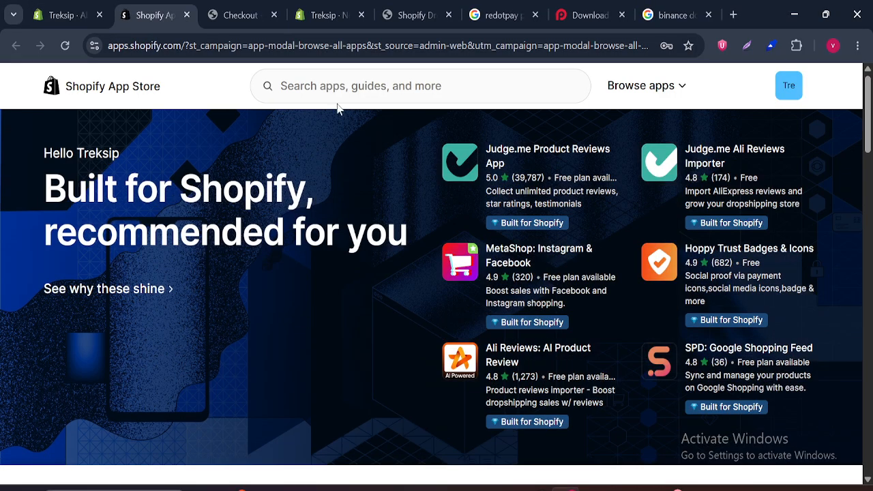
Search the App Store for 'follow', then 'message' to find Shopify Messaging, and return to the admin.
left_click(341, 88)
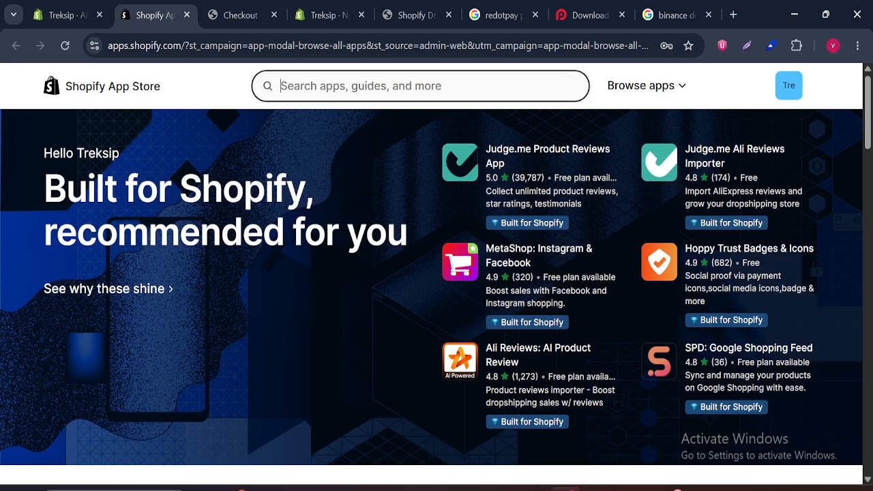
type("fol")
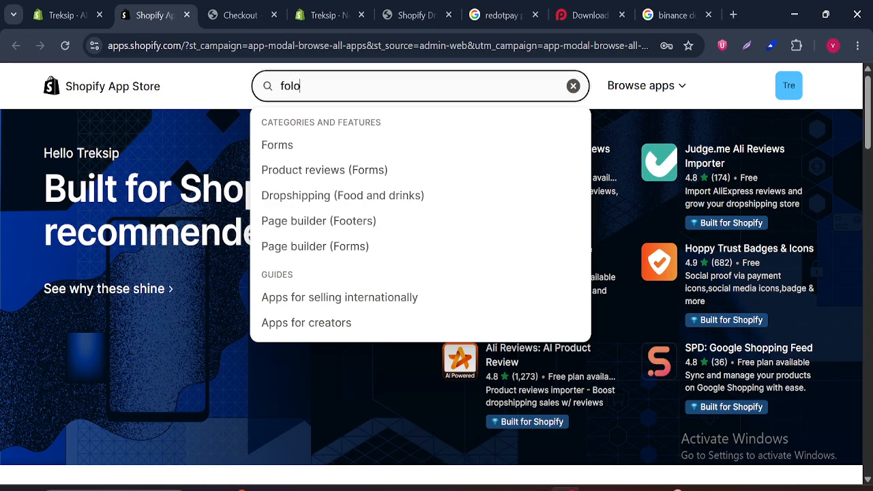
type("low")
key("Return")
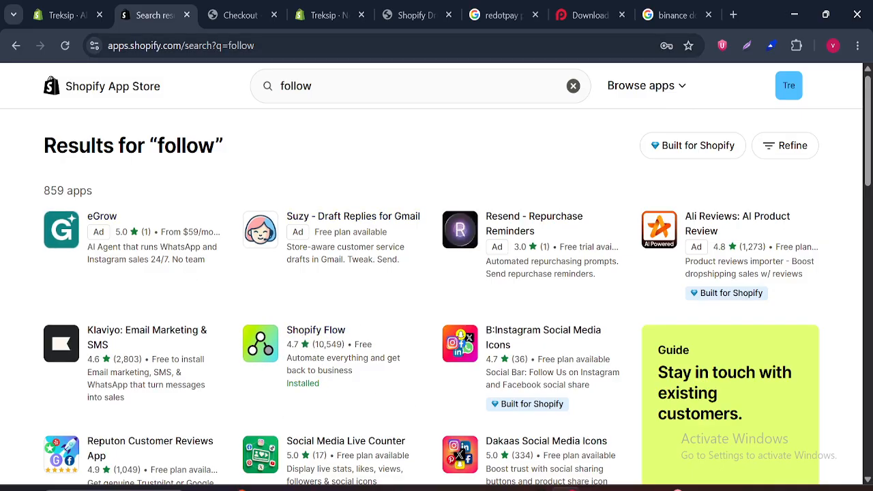
left_click(320, 86)
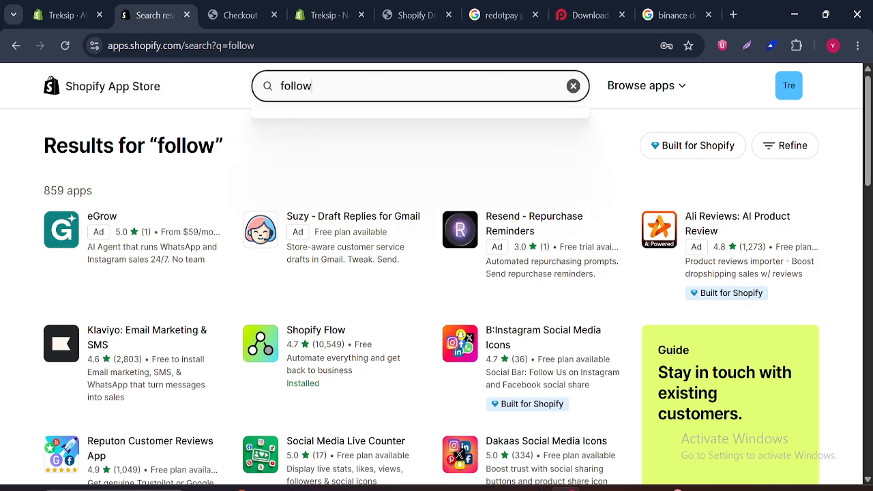
type("message")
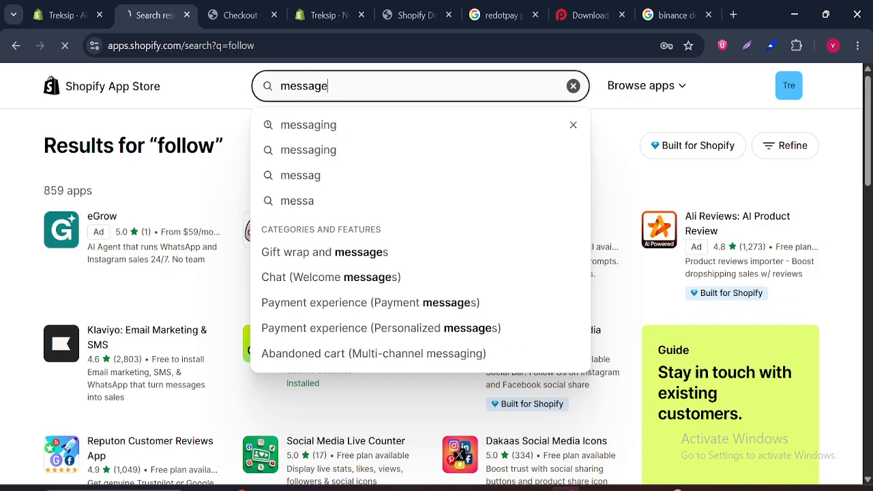
key("Return")
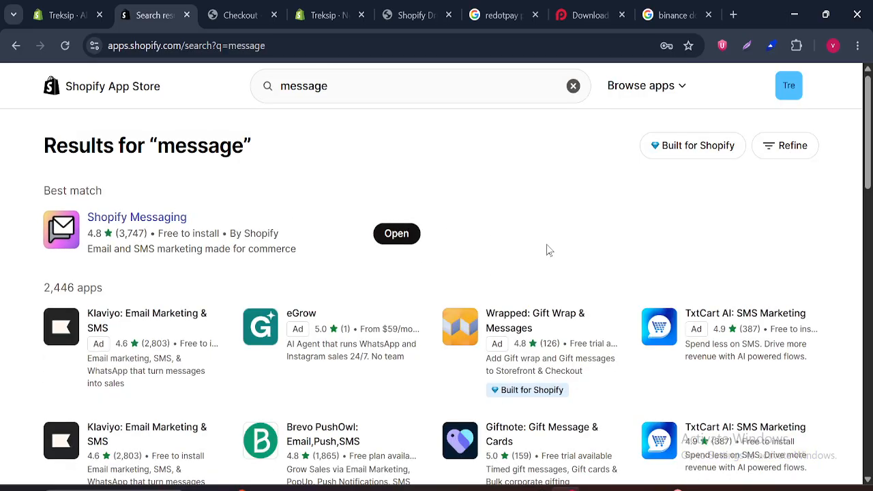
left_click(65, 14)
Close the recommended apps dialog and all extra browser tabs.
left_click(668, 100)
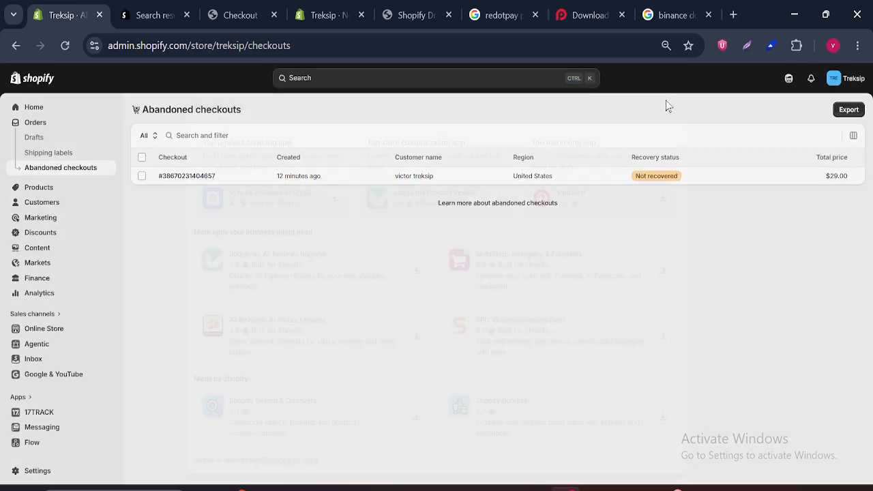
left_click(186, 15)
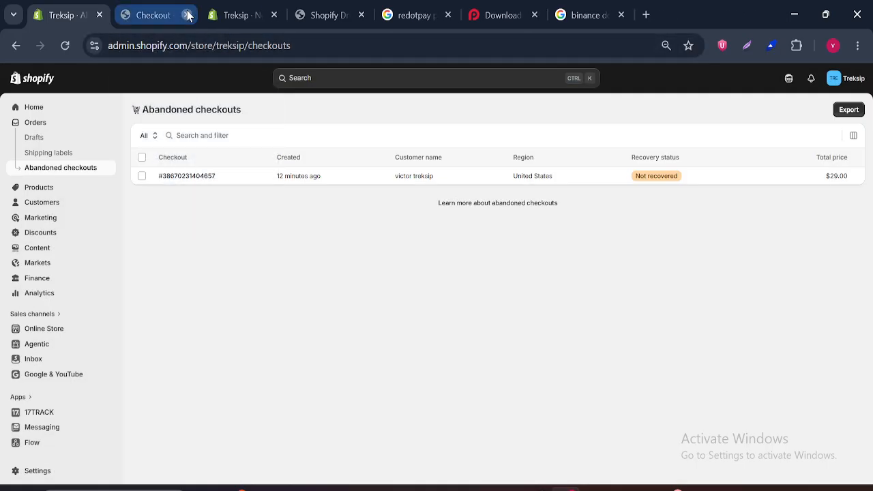
left_click(185, 15)
left_click(186, 15)
left_click(186, 15)
left_click(186, 15)
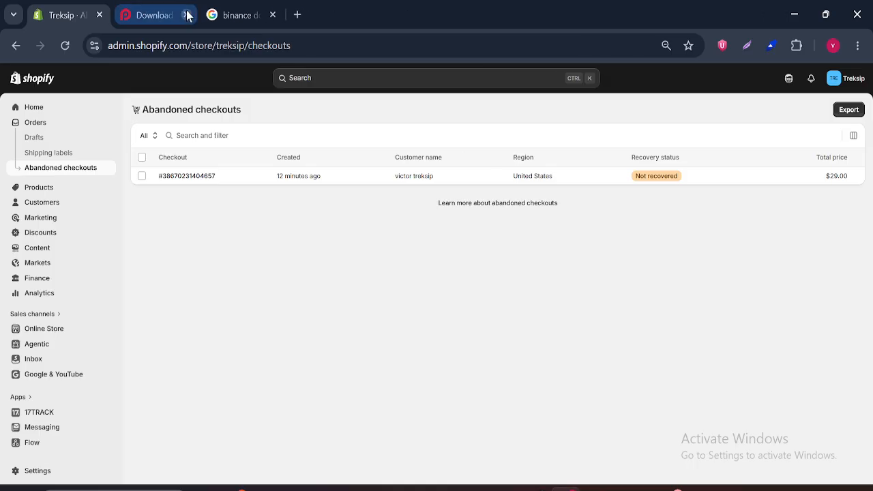
left_click(185, 15)
left_click(186, 15)
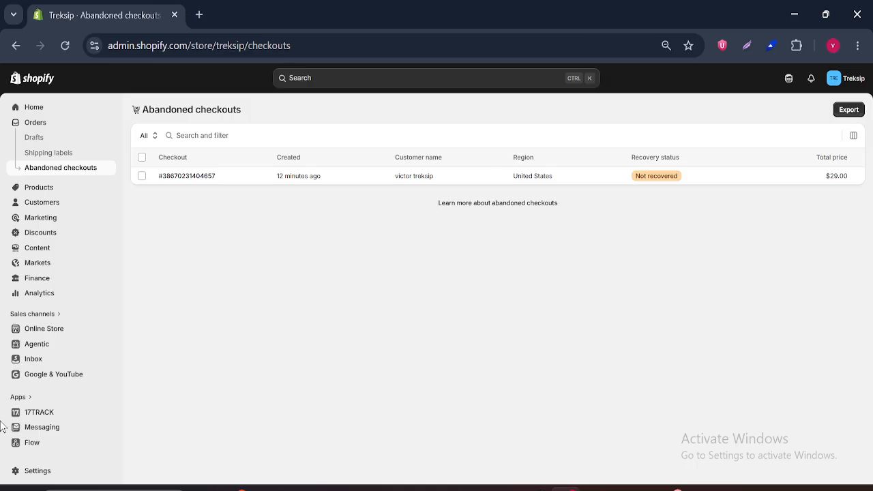
Open the Messaging app dashboard from the installed apps list.
left_click(34, 428)
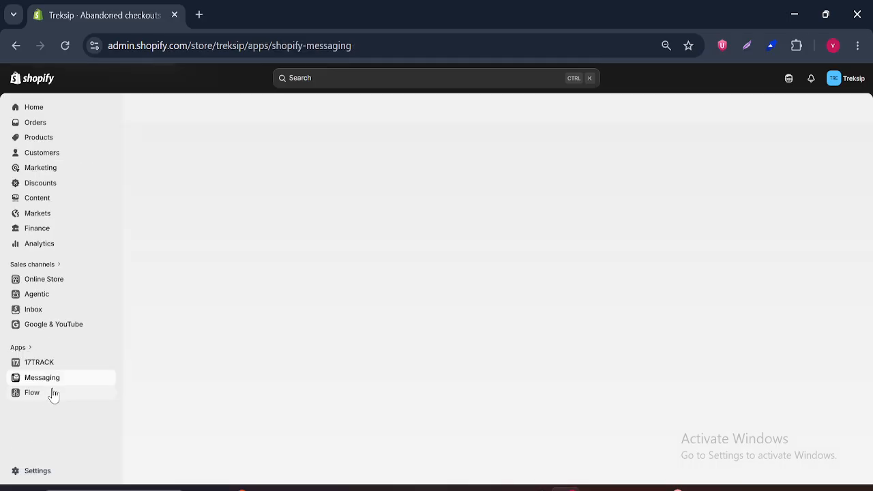
left_click(29, 348)
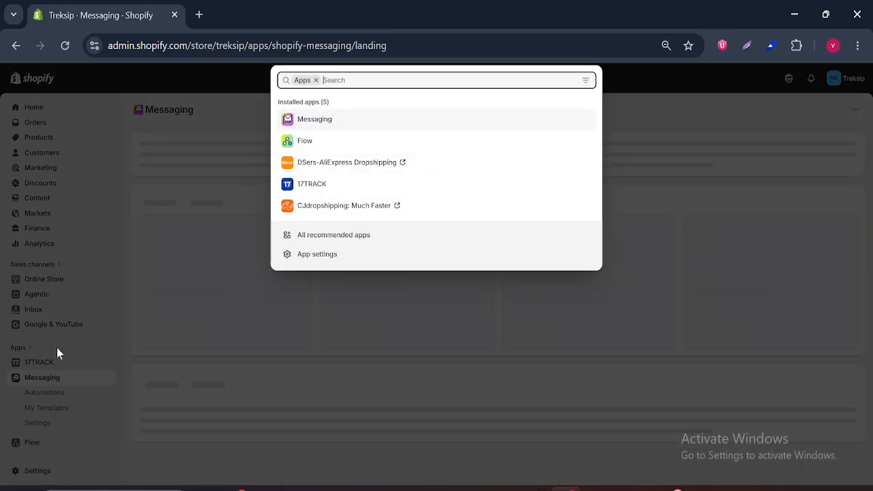
left_click(174, 427)
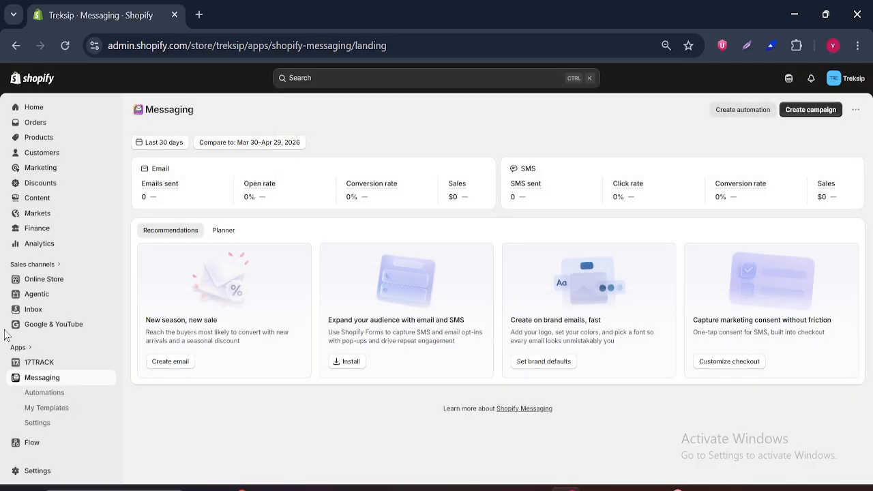
left_click(23, 349)
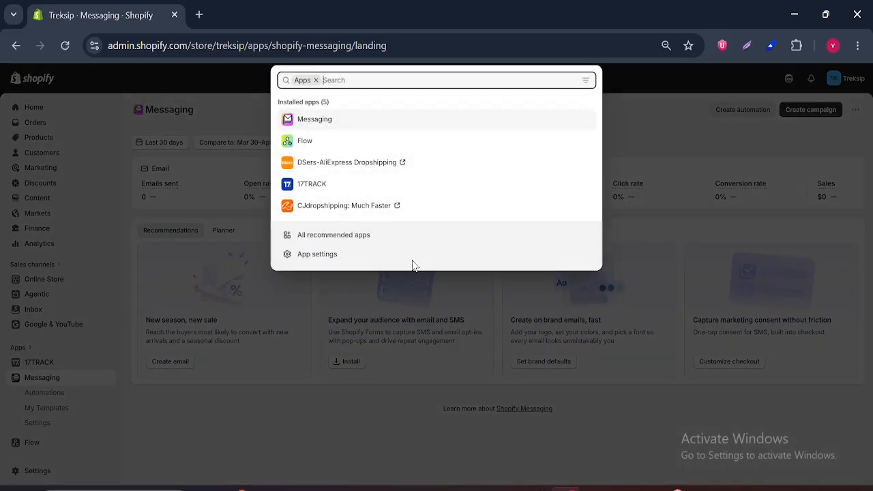
left_click(313, 123)
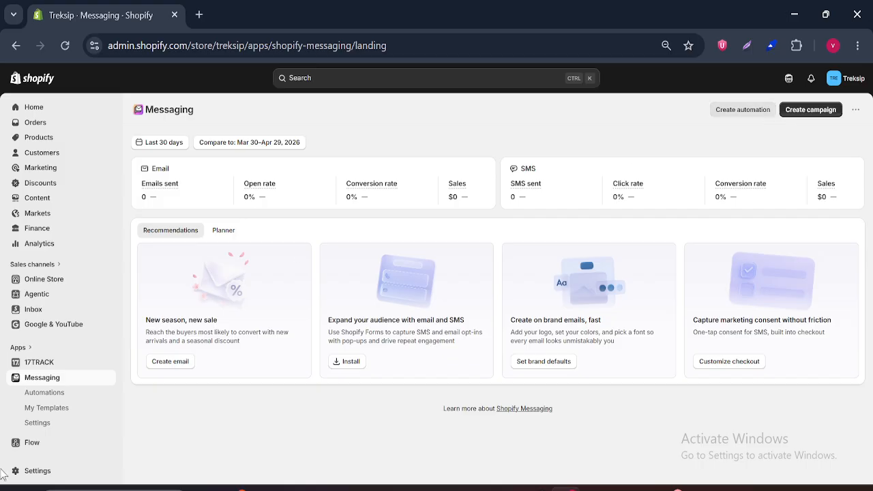
Look over Flow's Workflows page, then browse Messaging's automation templates.
left_click(18, 347)
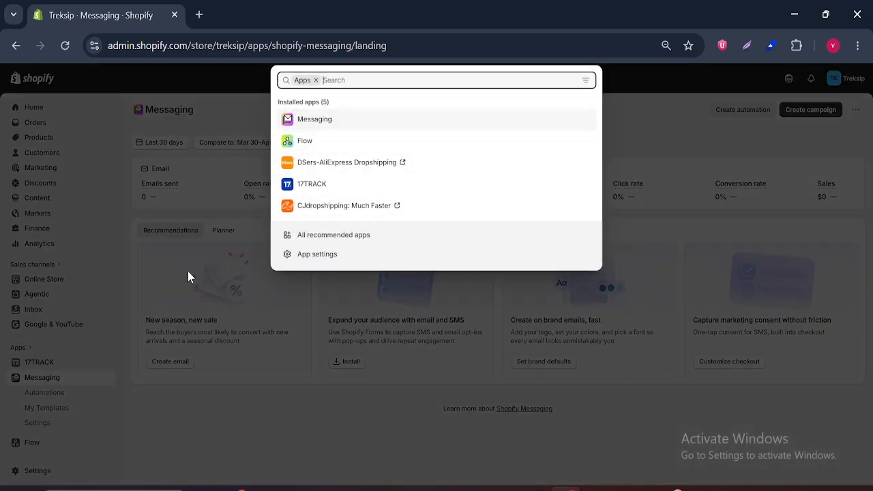
left_click(293, 143)
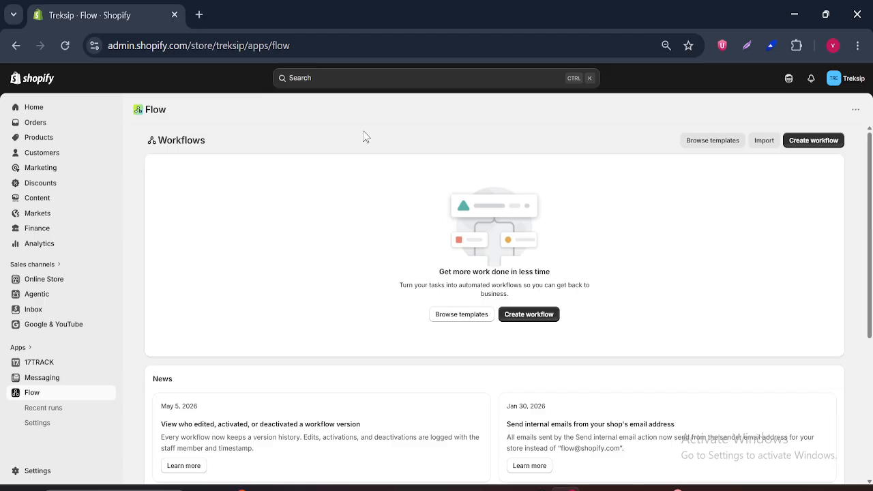
left_click_drag(158, 142, 205, 141)
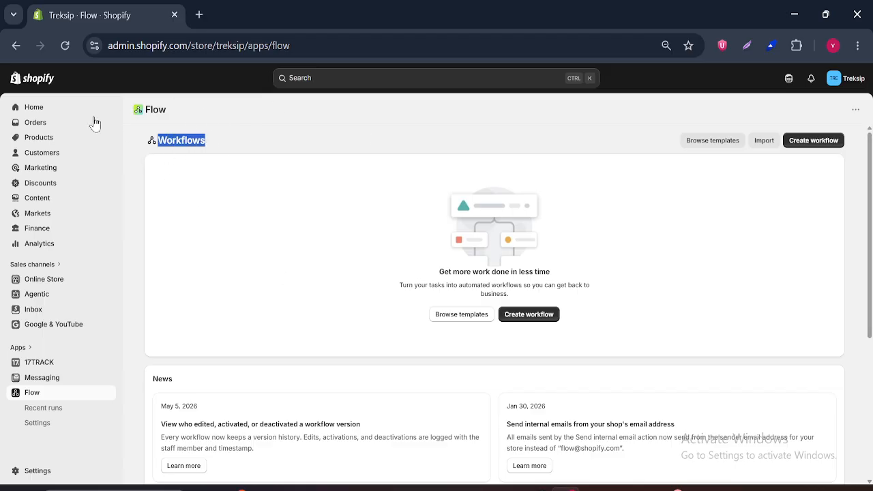
left_click(48, 383)
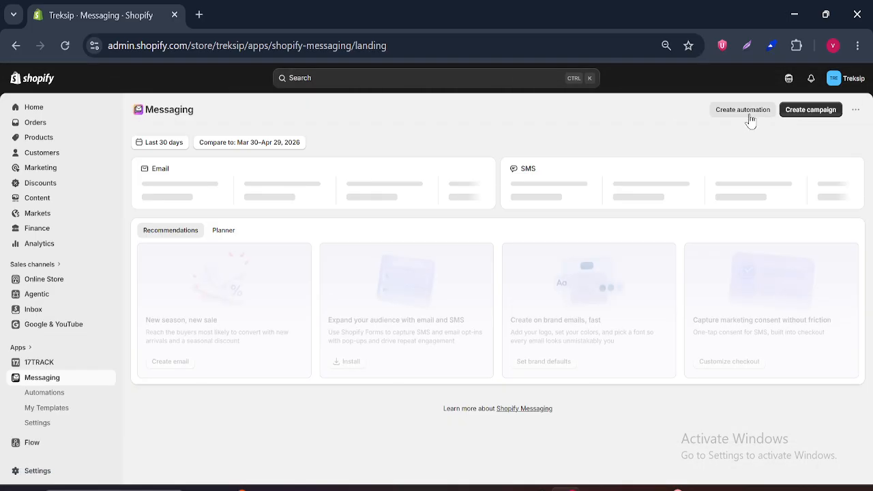
left_click(738, 111)
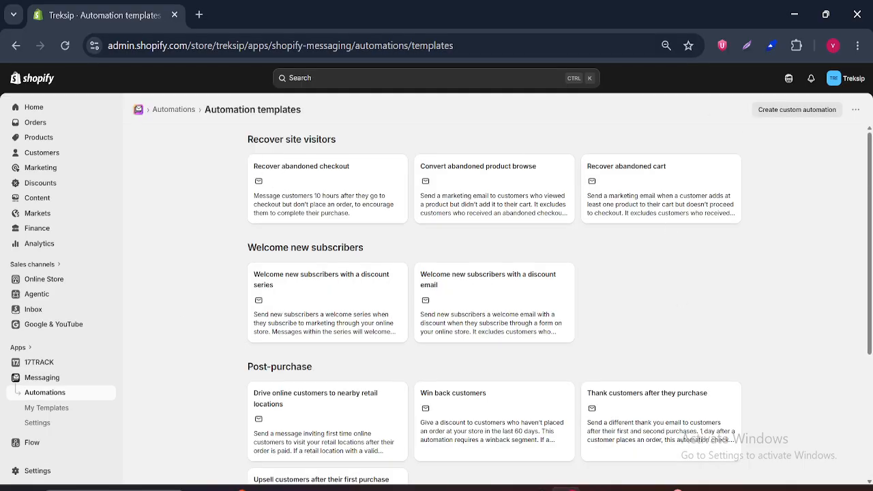
left_click_drag(247, 139, 377, 134)
left_click(188, 186)
left_click_drag(240, 142, 345, 142)
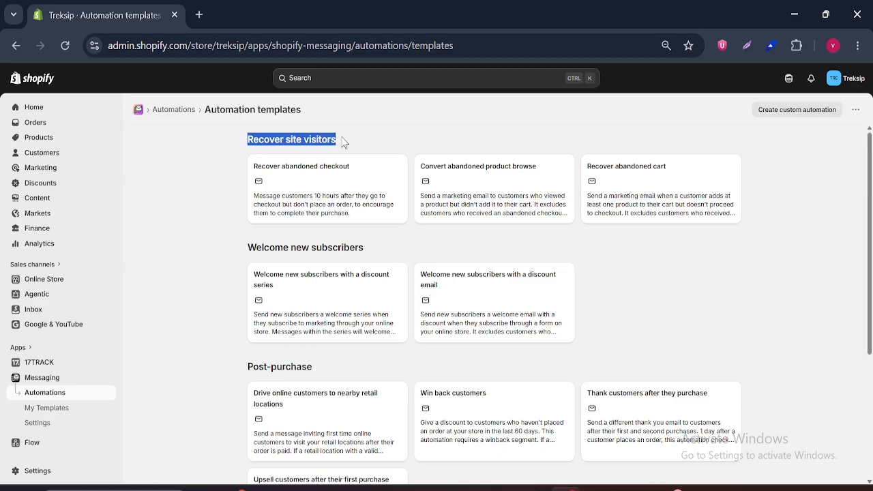
left_click(231, 185)
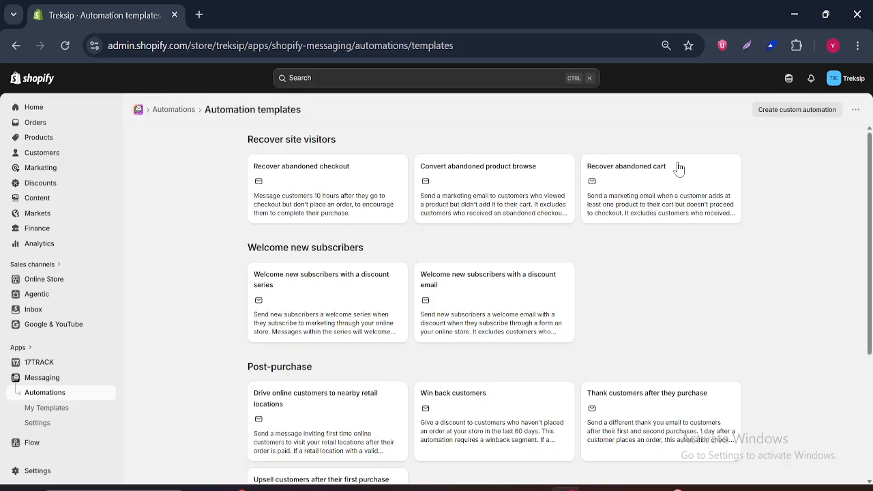
scroll(613, 157, "down", 1)
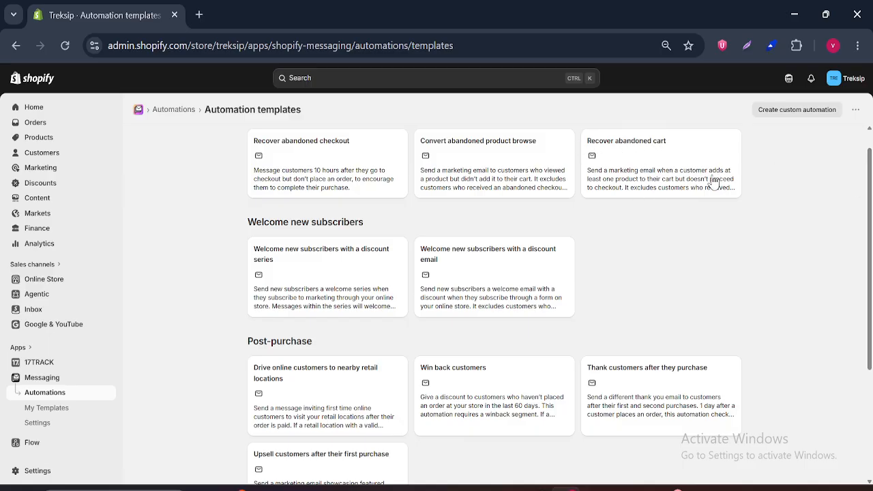
Load treksip.shop in a new tab, view the cart's travel mug, and return to the admin.
left_click(199, 14)
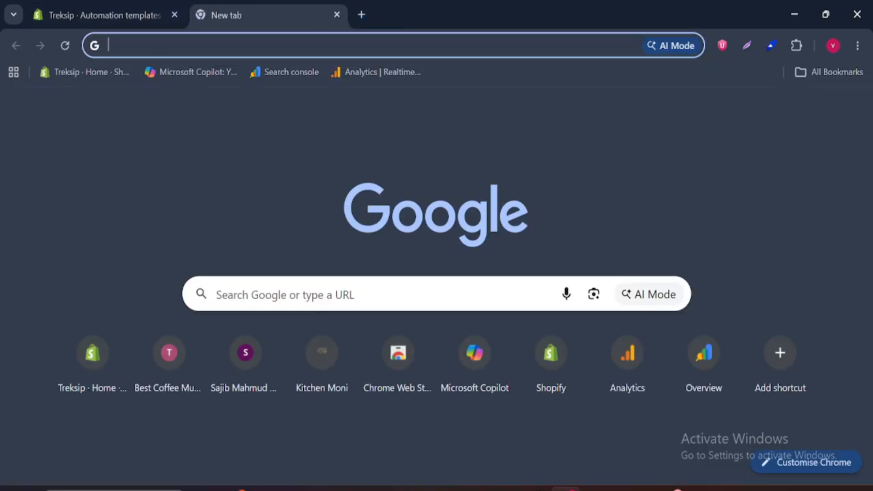
type("tr")
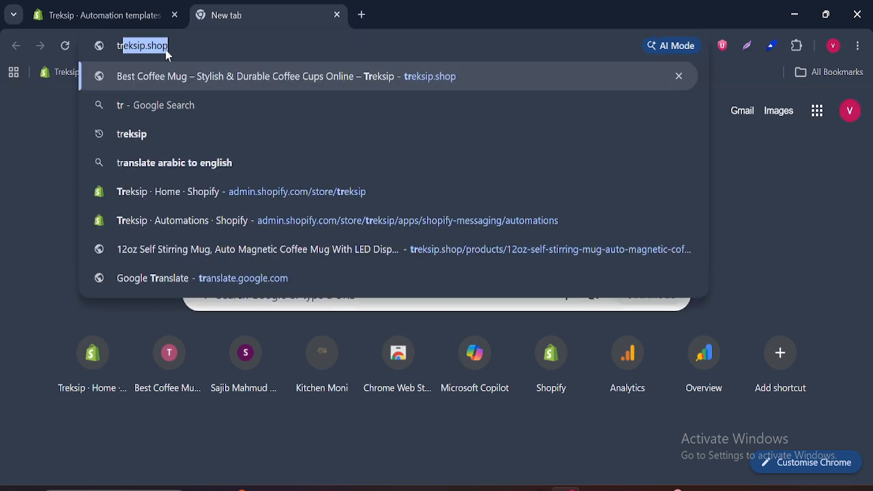
key("Return")
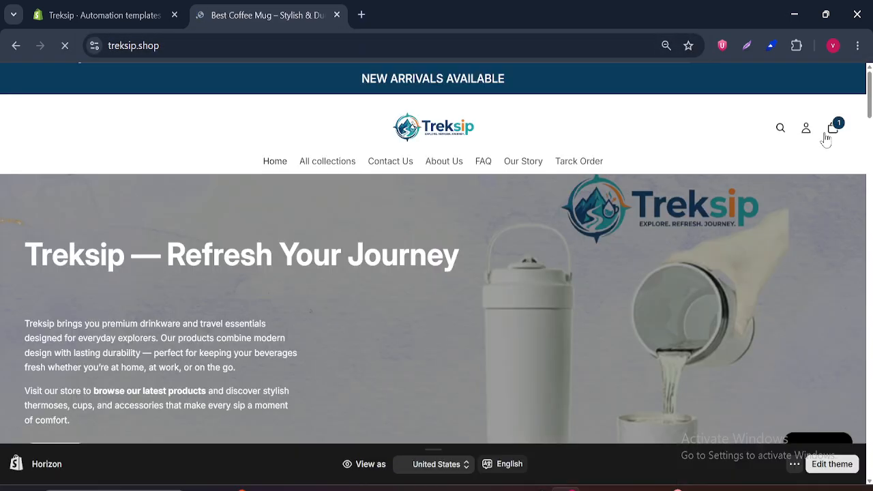
left_click(836, 135)
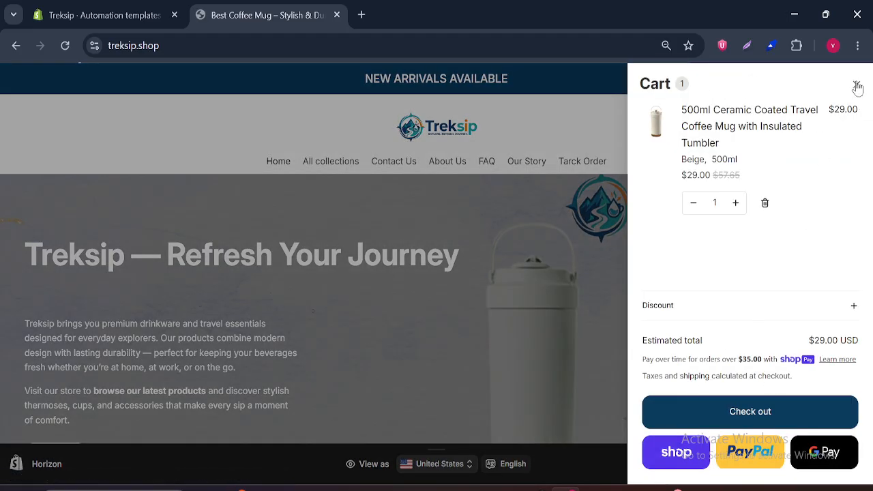
left_click(78, 9)
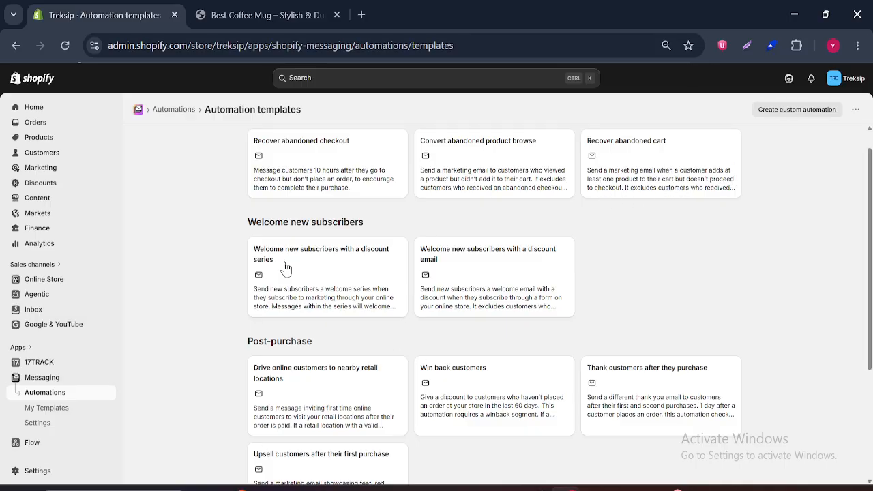
Highlight the Welcome new subscribers heading, then open Flow's empty Workflows list.
left_click_drag(231, 221, 388, 224)
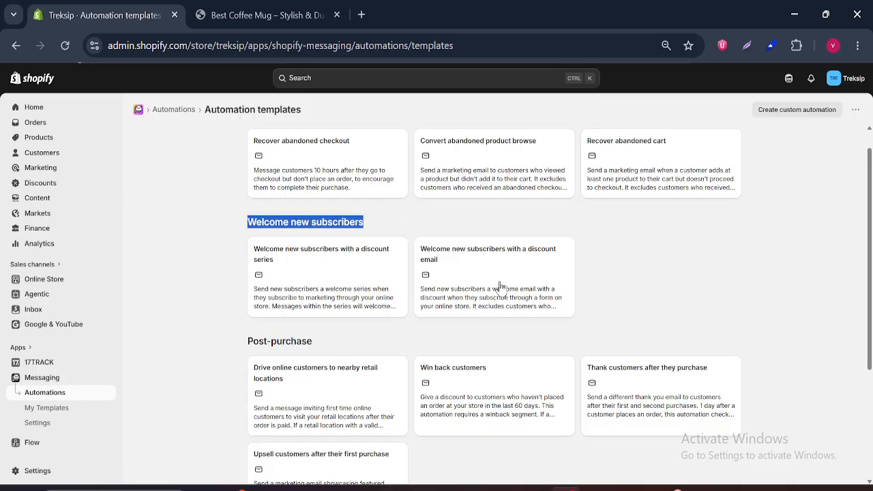
left_click_drag(871, 301, 871, 283)
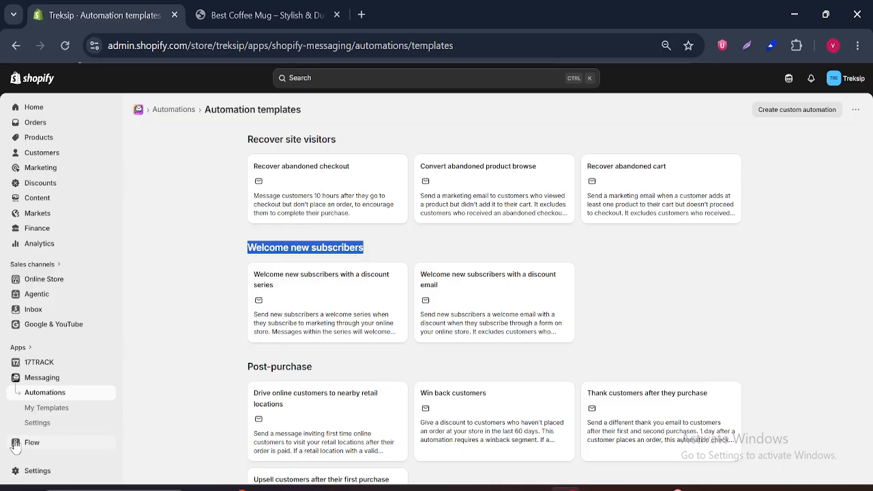
left_click(174, 310)
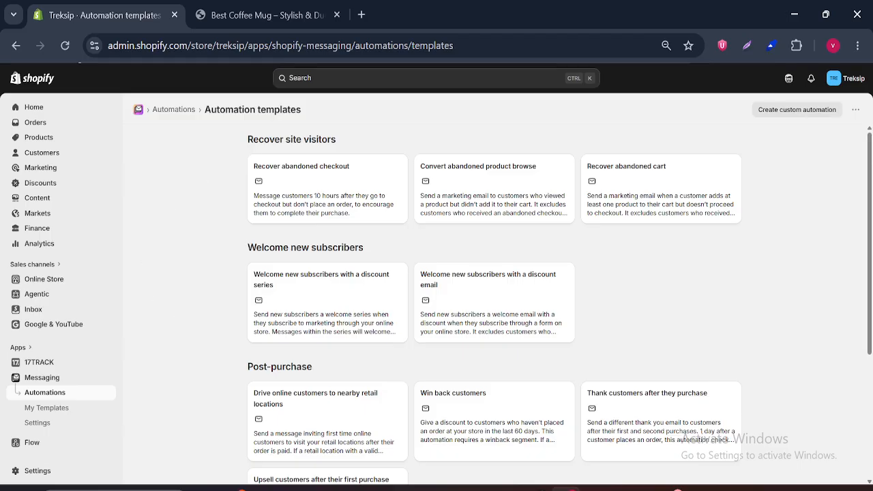
left_click(27, 445)
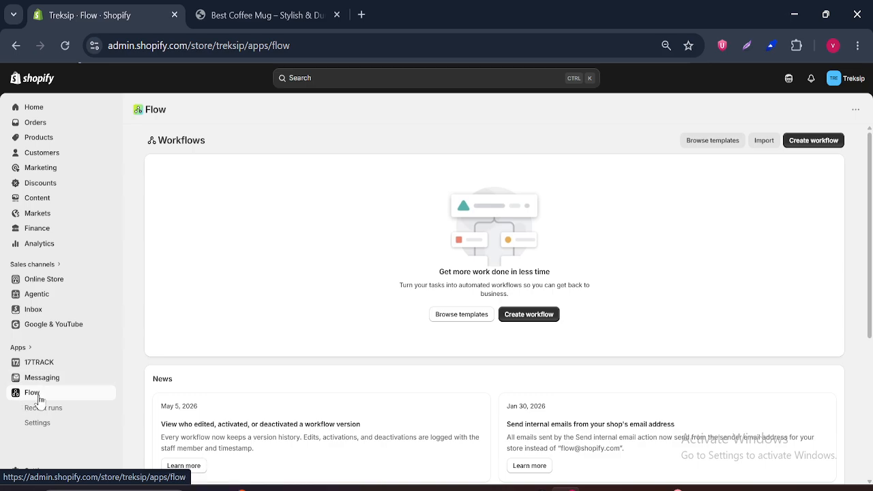
Close the empty new-workflow editor and open the gallery of 189 Flow templates.
left_click(812, 142)
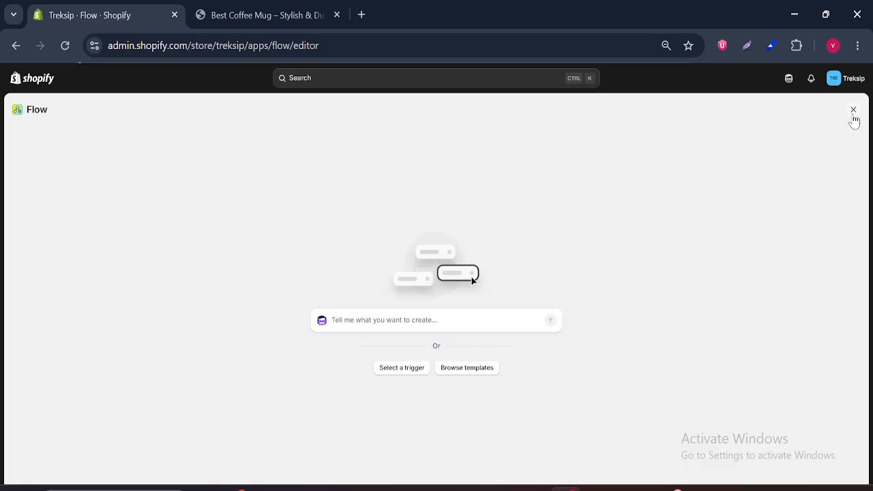
left_click(853, 110)
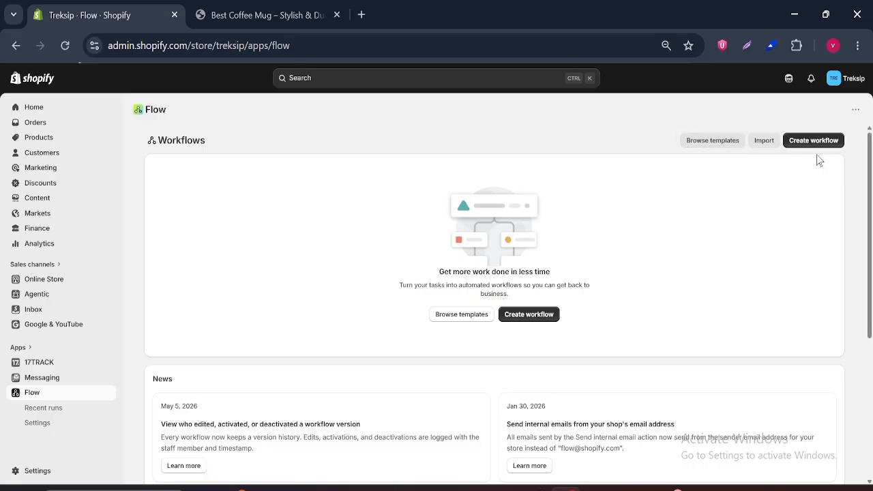
left_click(707, 145)
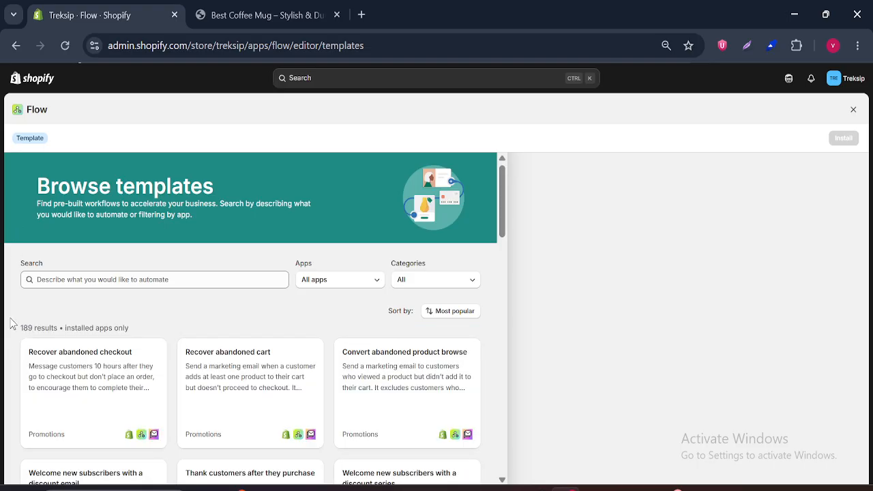
Return to the top of the gallery and open the Recover abandoned checkout template.
left_click_drag(33, 328, 55, 329)
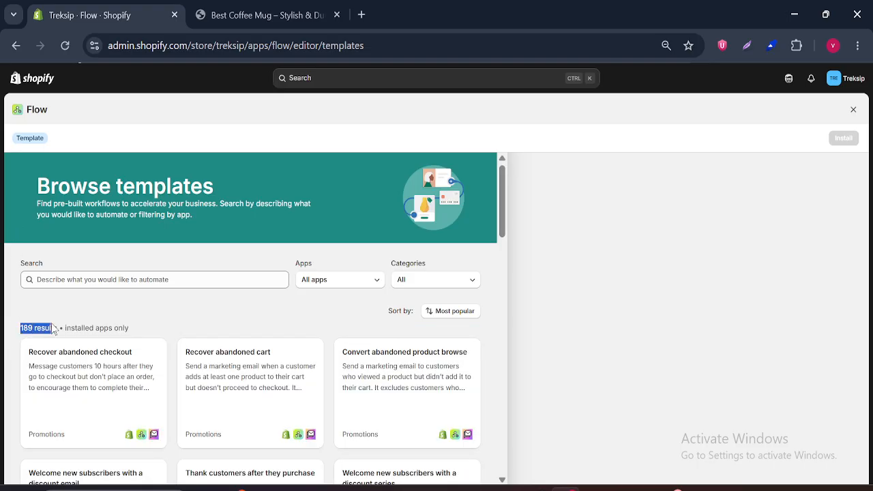
left_click(183, 320)
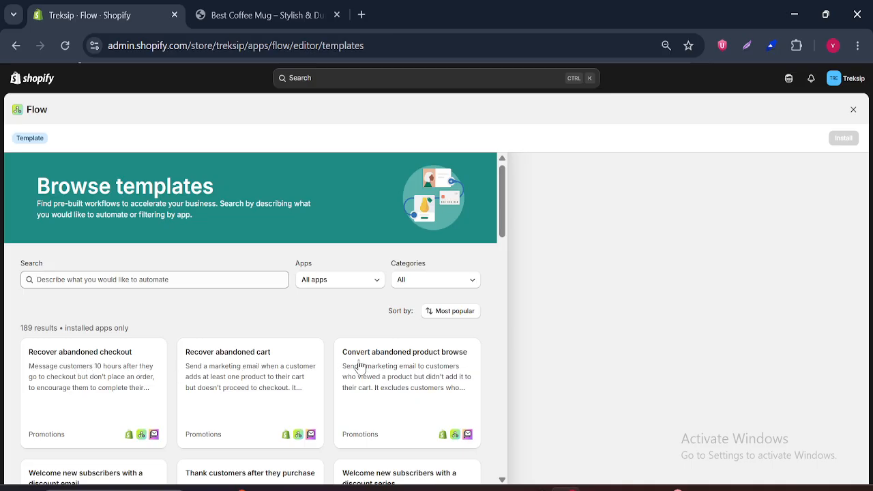
scroll(367, 255, "down", 2)
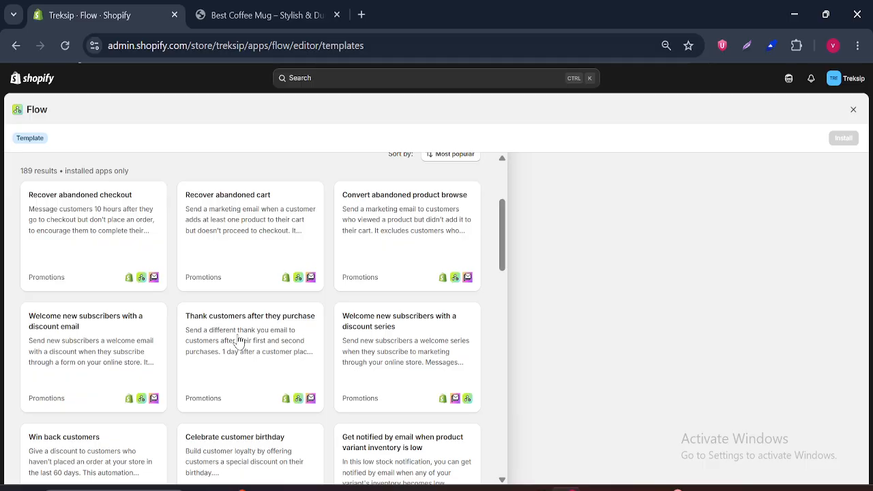
left_click_drag(500, 262, 494, 483)
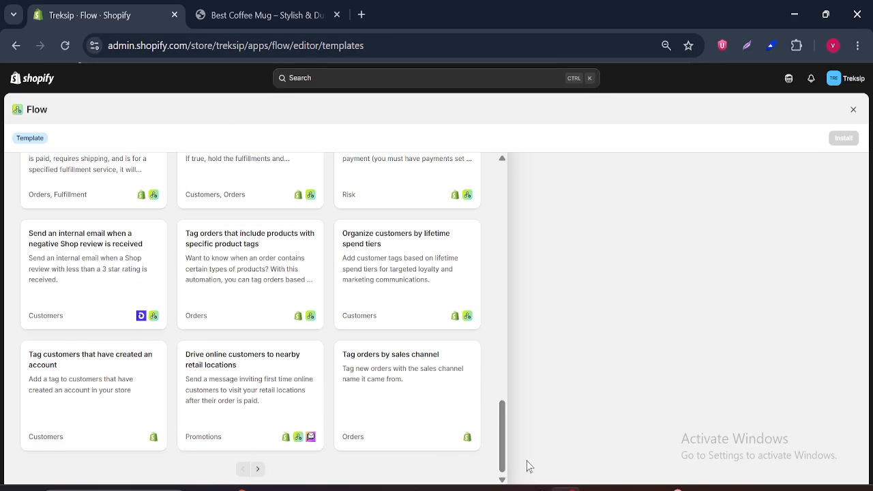
left_click_drag(497, 447, 532, 194)
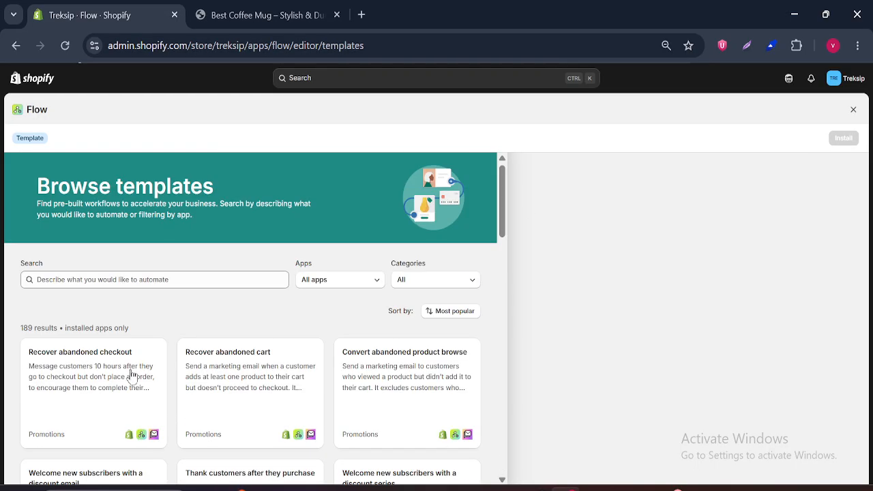
left_click(79, 382)
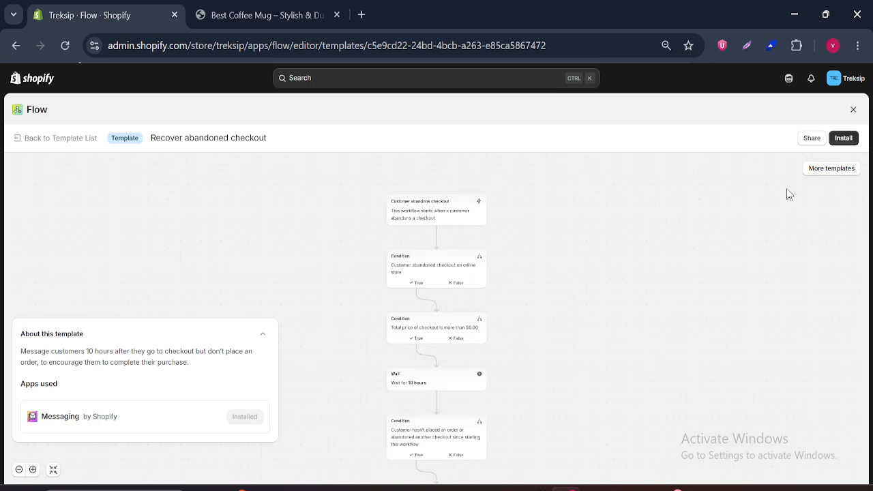
Zoom the browser page in several levels through the Chrome menu.
left_click(857, 45)
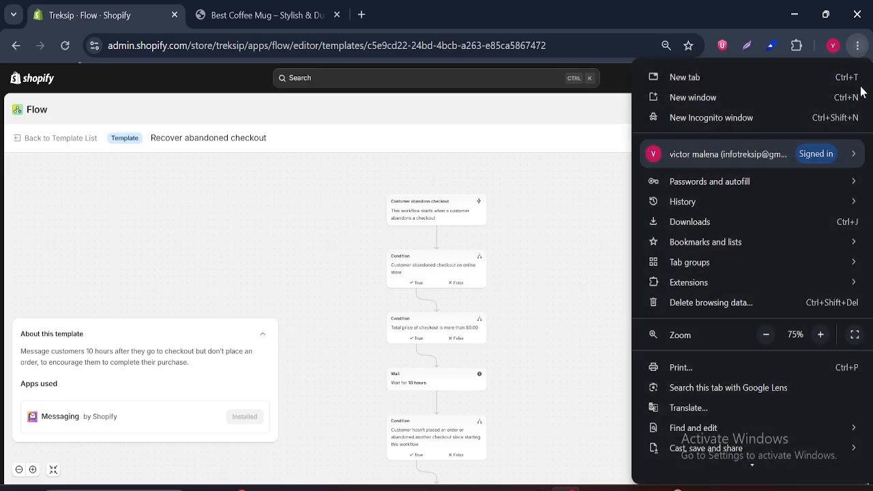
left_click(820, 335)
left_click(820, 334)
left_click(419, 282)
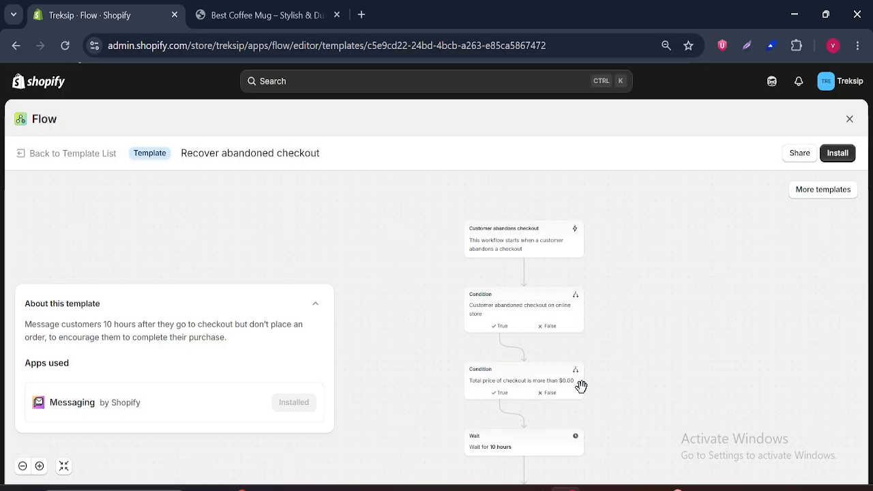
Review the diagram down to the send marketing email step, then install the template.
left_click_drag(755, 403, 753, 279)
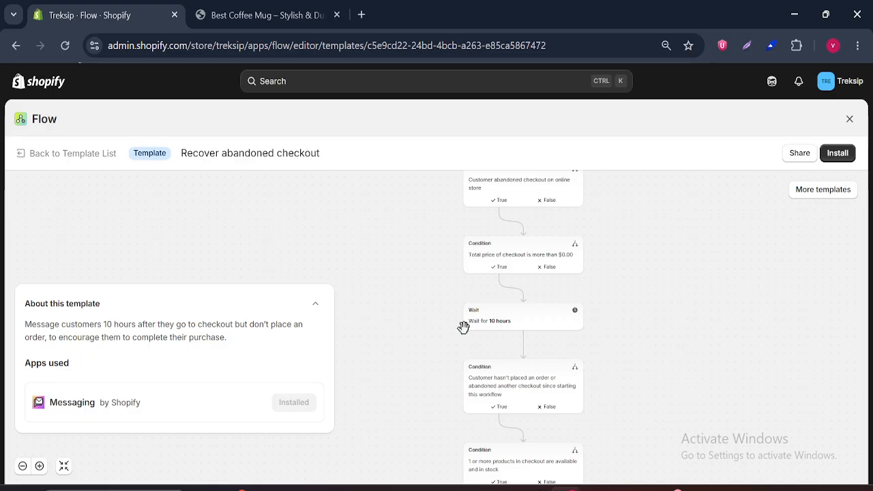
left_click_drag(517, 397, 514, 311)
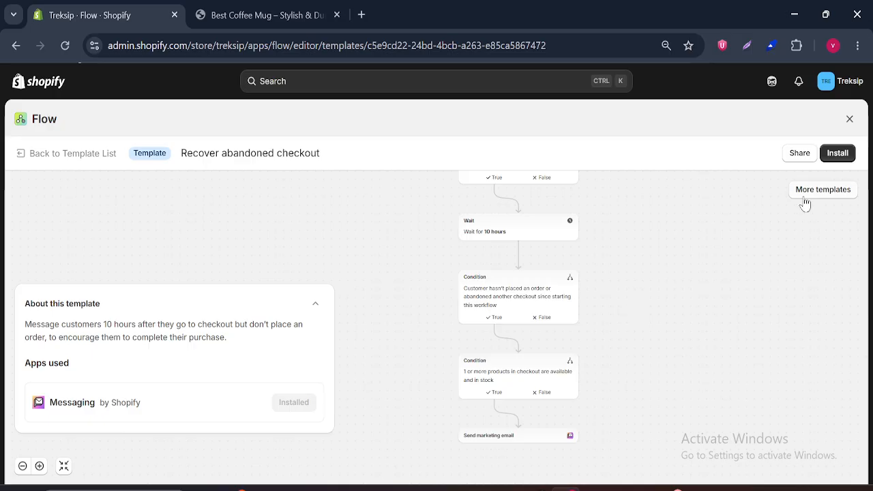
left_click(838, 154)
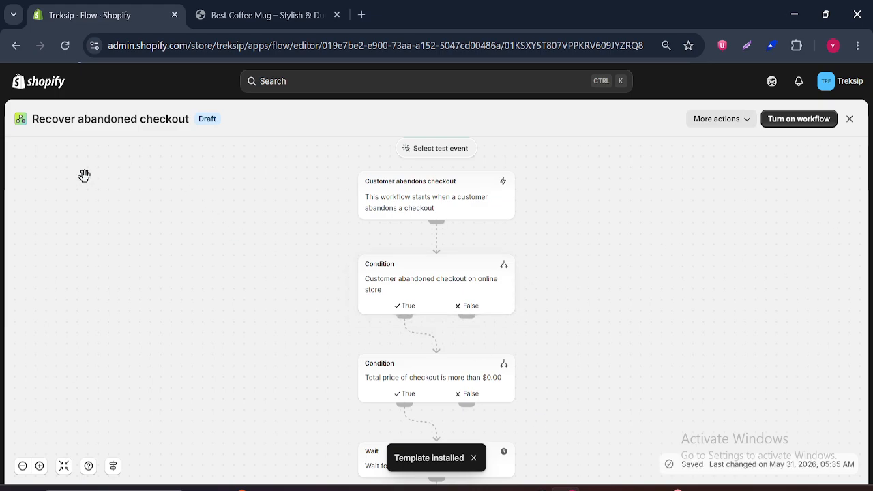
Turn on the Recover abandoned checkout workflow and return to the Workflows list.
left_click(738, 123)
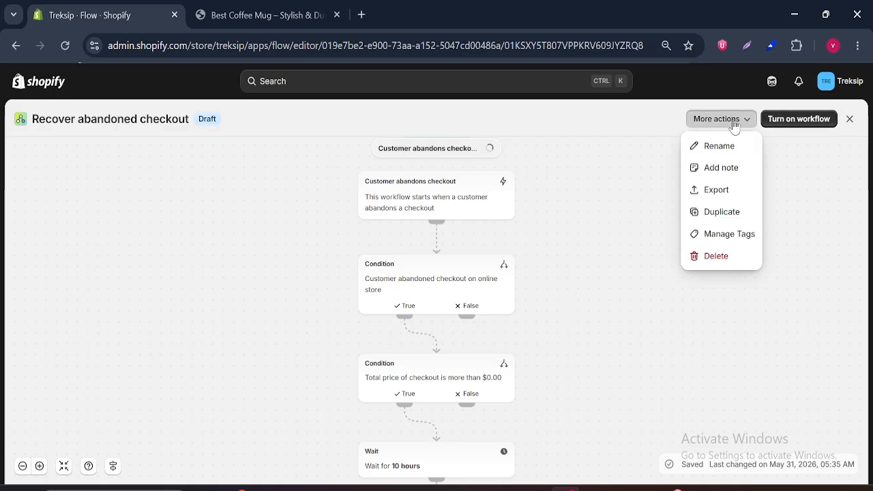
left_click(732, 123)
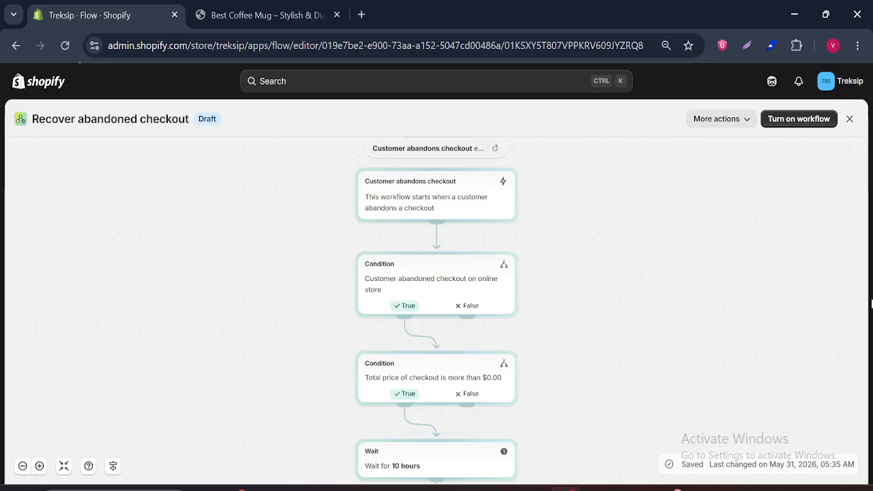
mouse_move(512, 305)
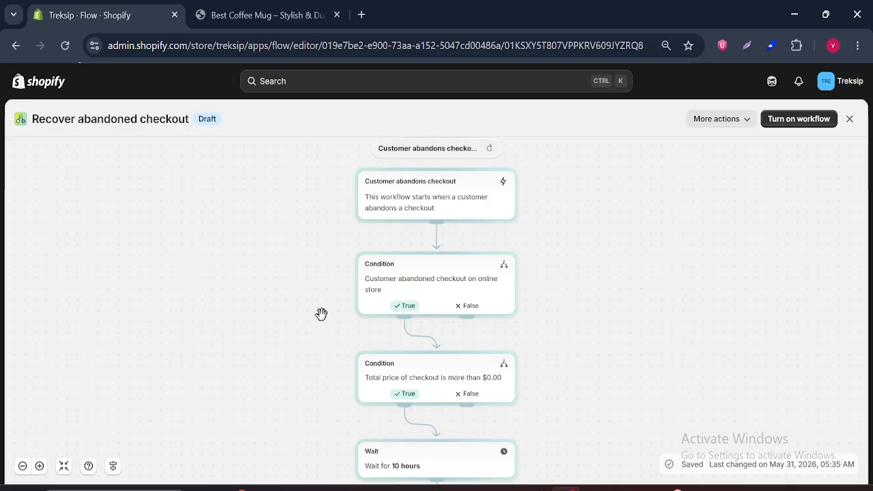
left_click(799, 119)
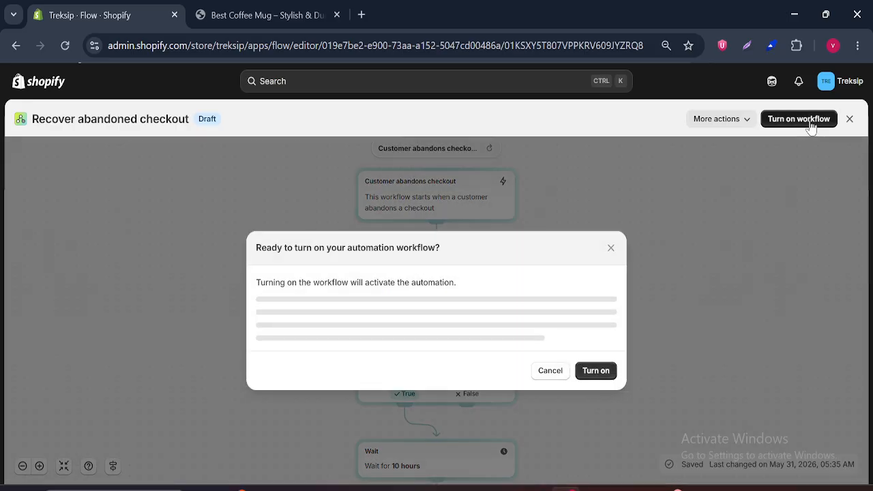
left_click(594, 346)
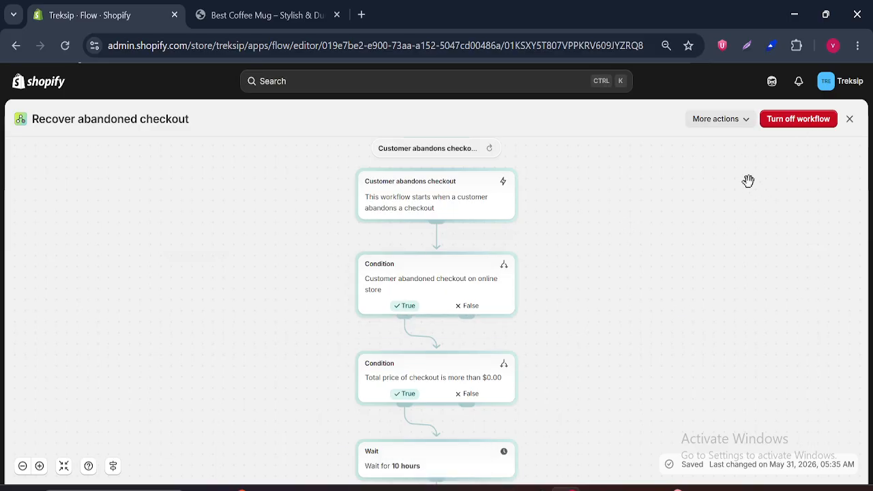
left_click(849, 119)
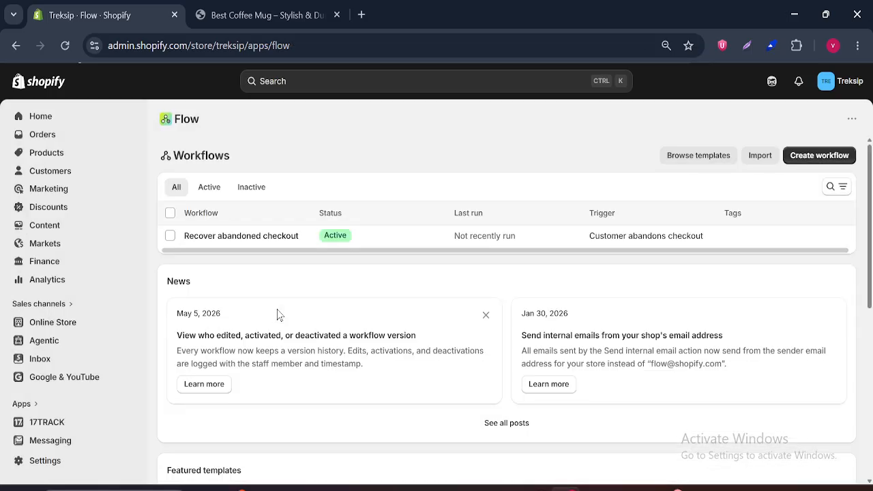
Install and activate the Recover abandoned cart template as a second Active workflow.
left_click(692, 159)
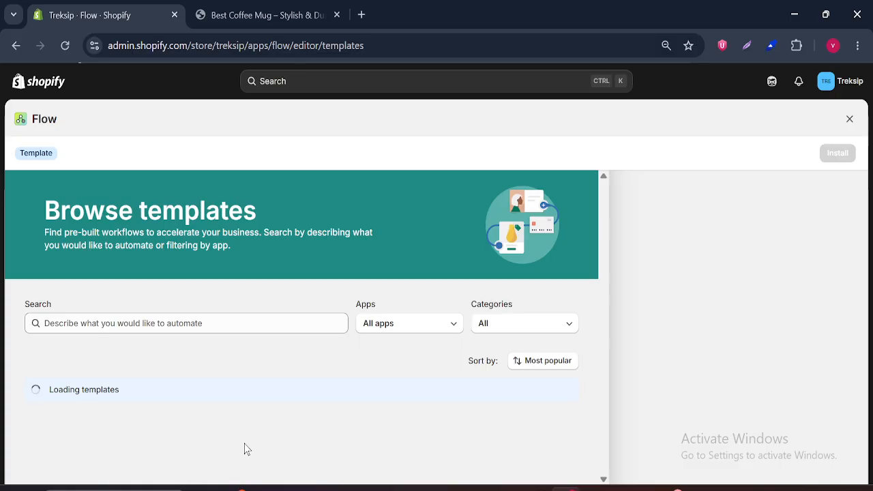
left_click(339, 440)
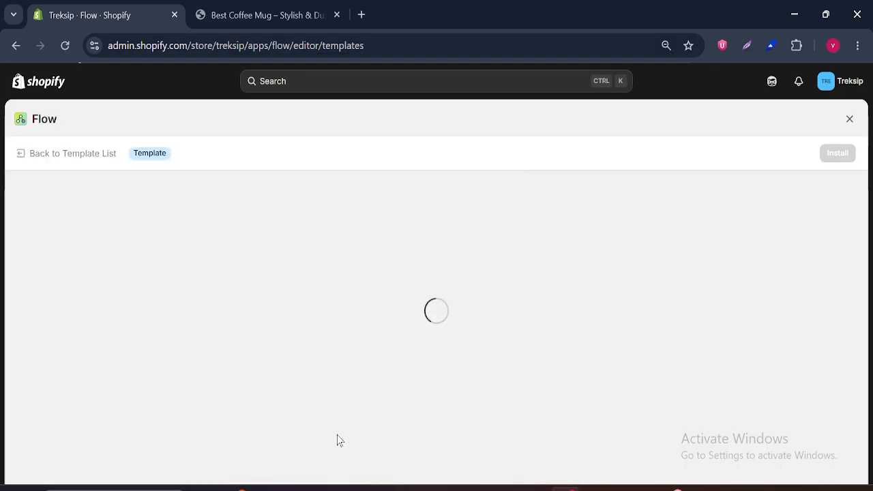
left_click(840, 153)
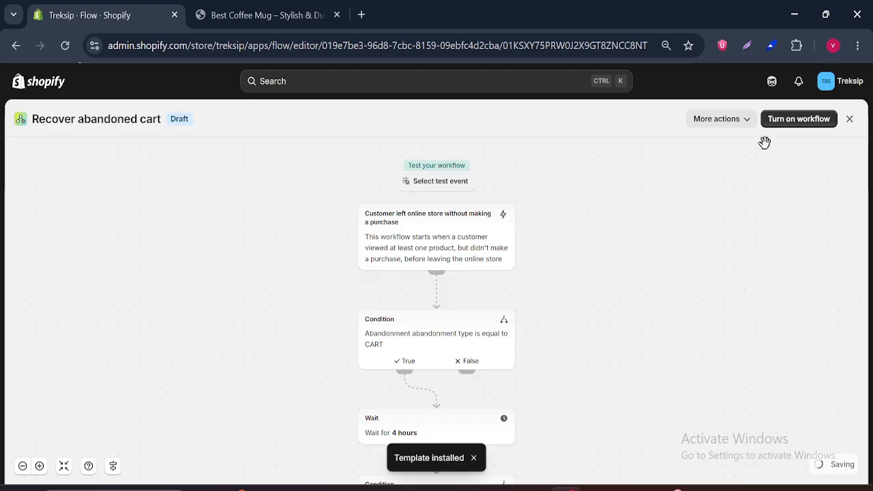
left_click(806, 120)
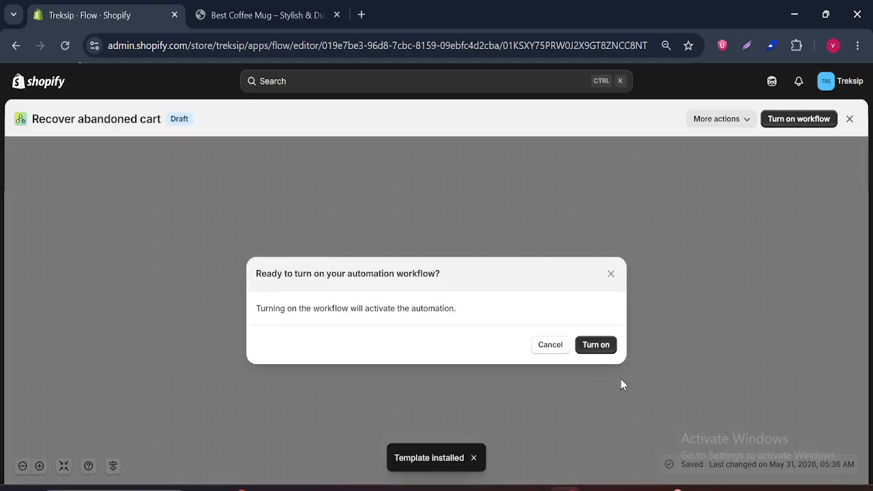
left_click(589, 344)
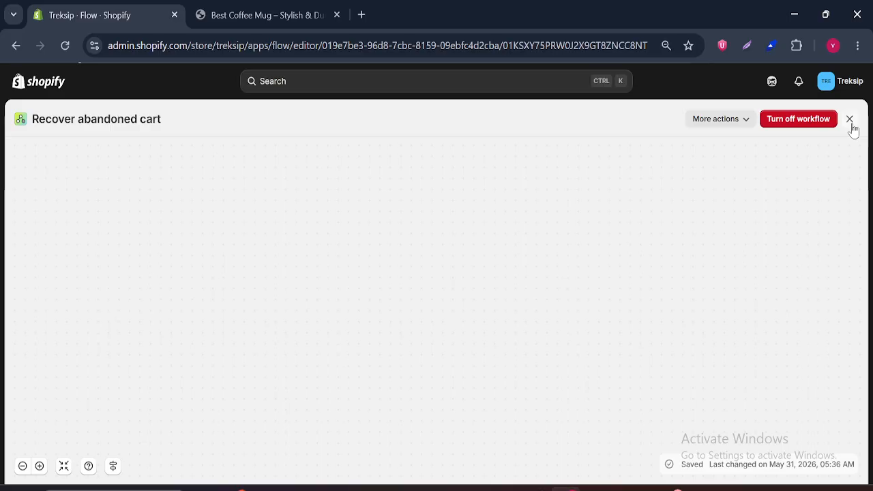
left_click(850, 122)
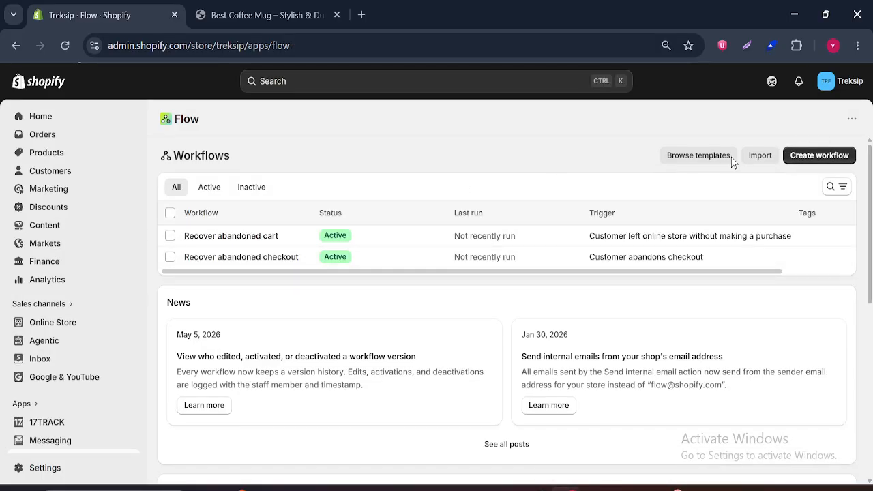
left_click(685, 157)
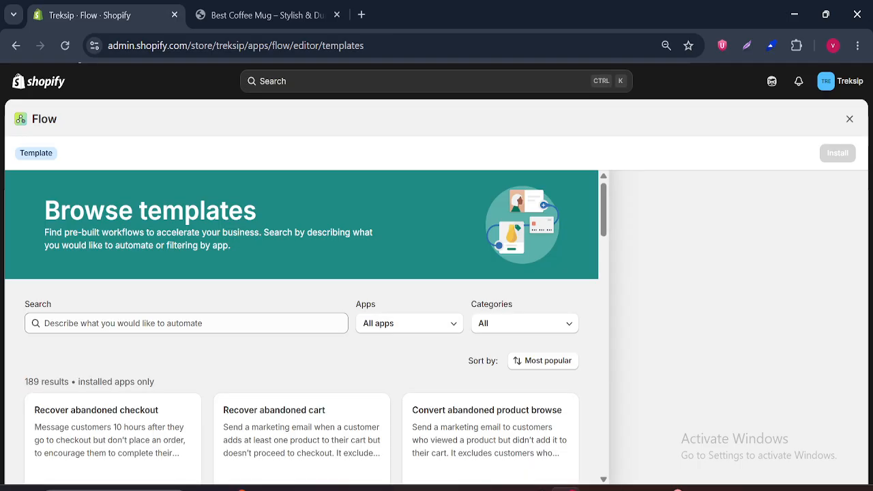
Install and activate Convert abandoned product browse, bringing Active workflows to three.
left_click(603, 479)
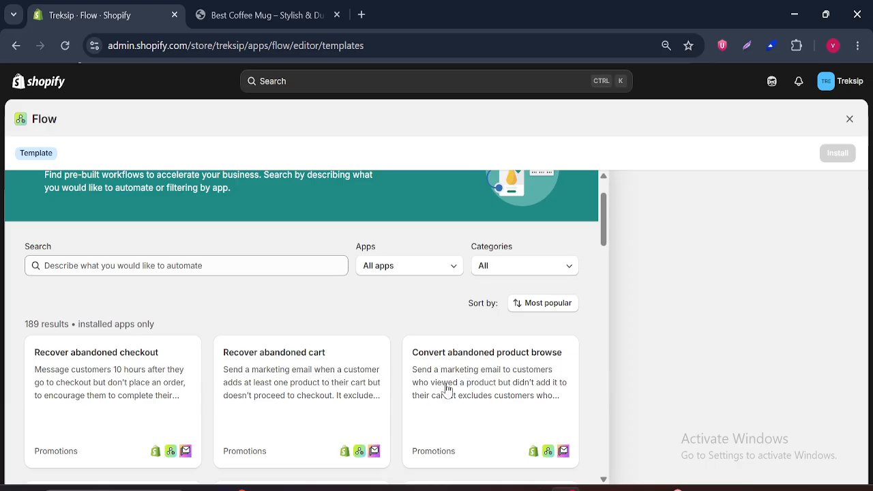
left_click(471, 377)
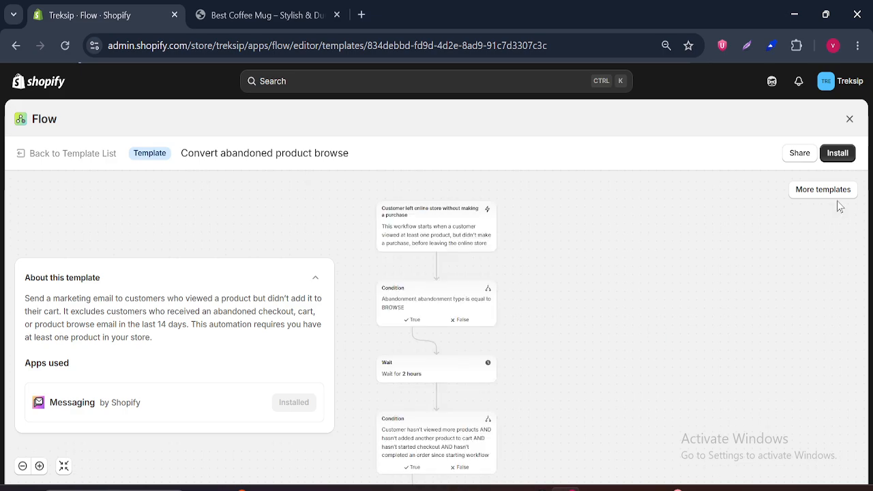
left_click(839, 156)
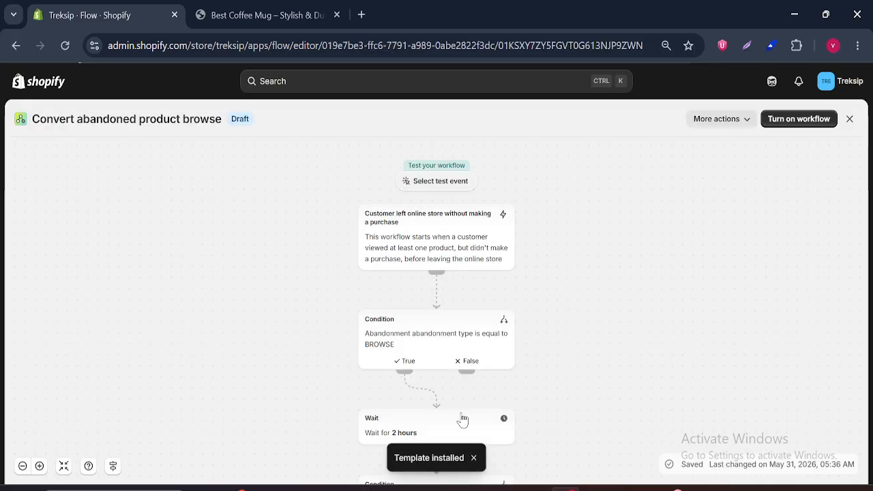
left_click(799, 121)
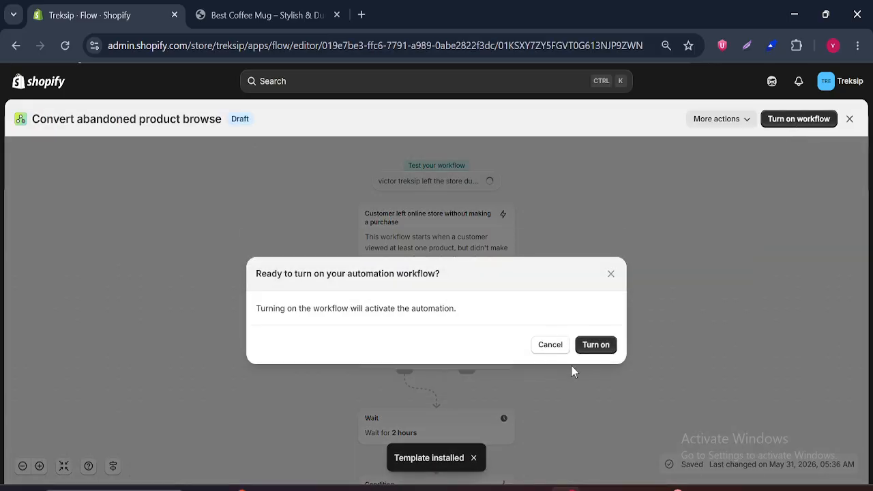
left_click(592, 347)
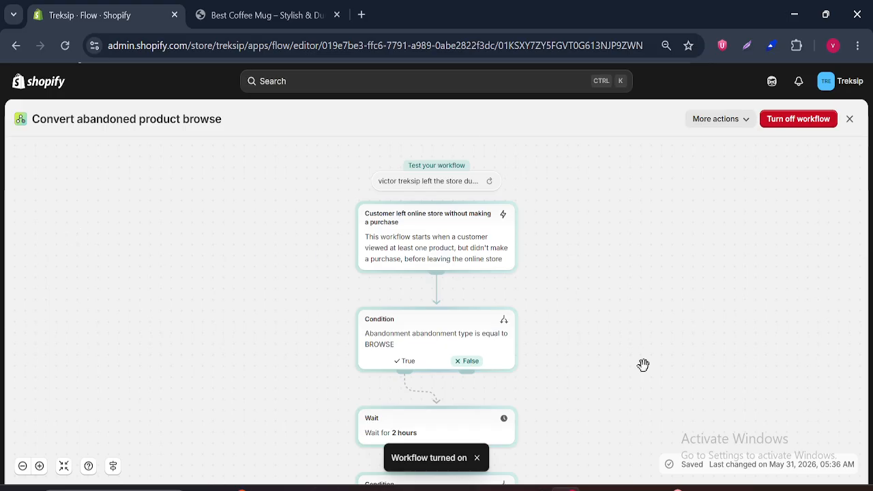
left_click(849, 119)
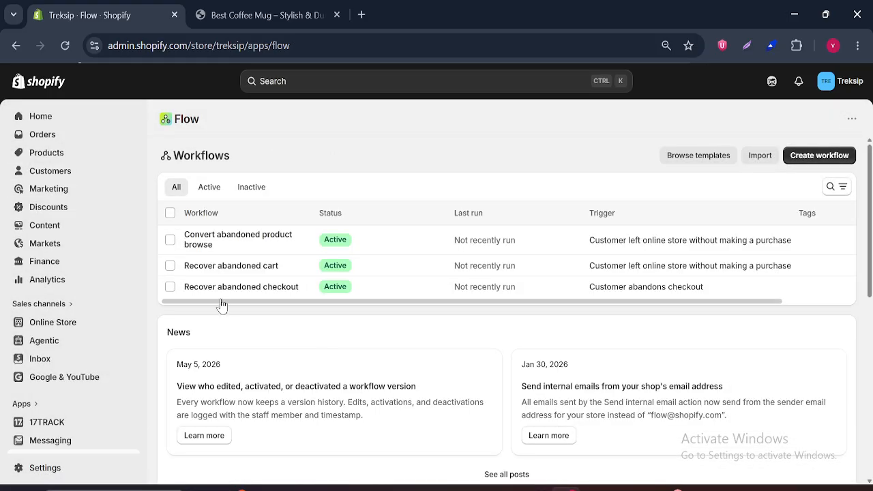
left_click(697, 156)
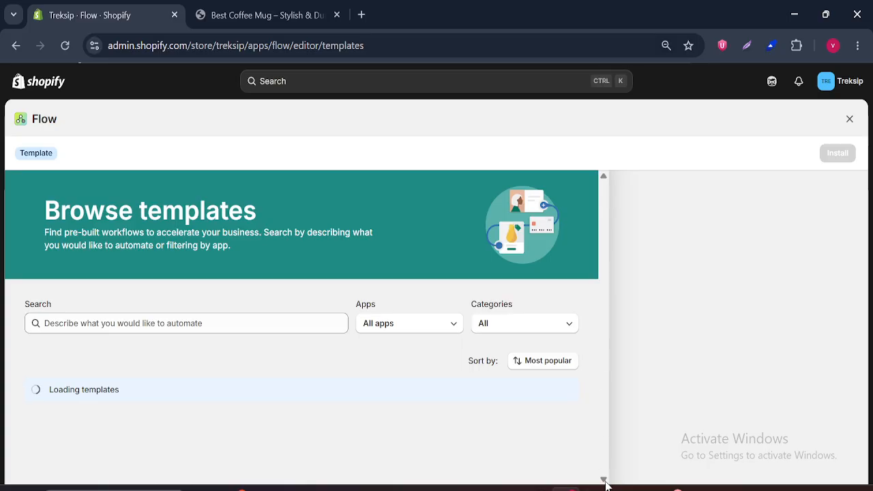
Scroll the gallery and install the Thank customers after they purchase template.
left_click(603, 481)
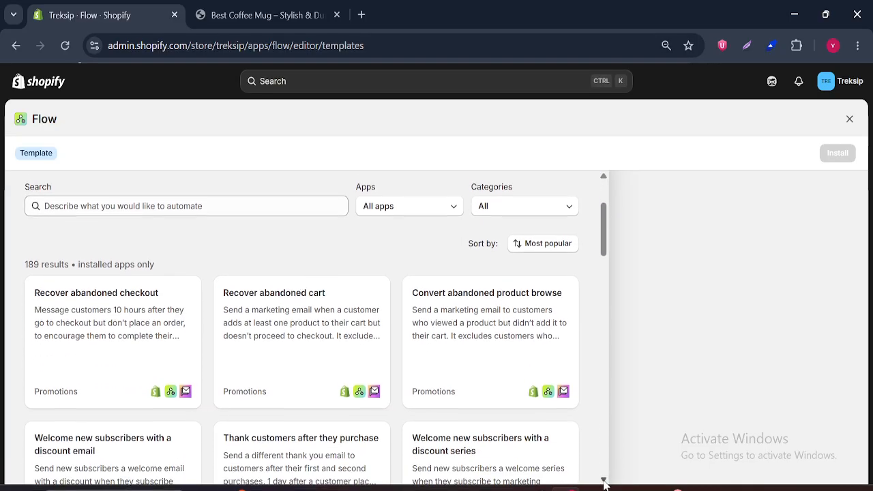
left_click(603, 480)
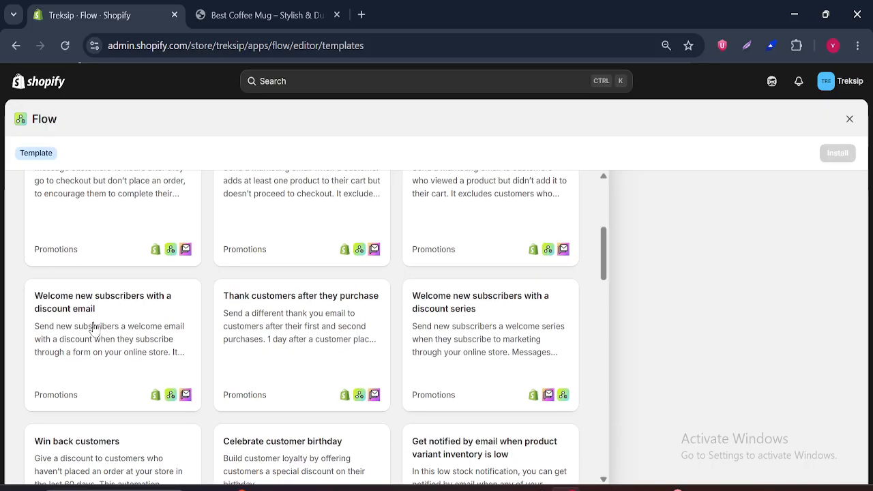
left_click(304, 339)
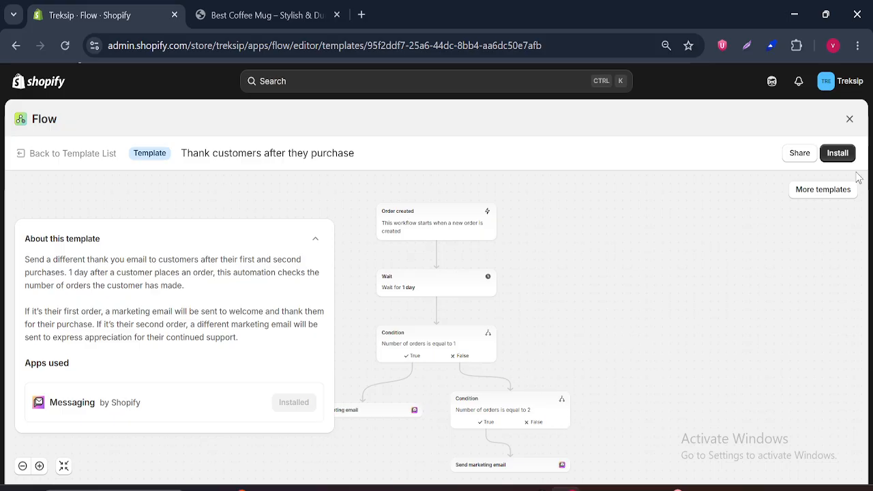
left_click(839, 153)
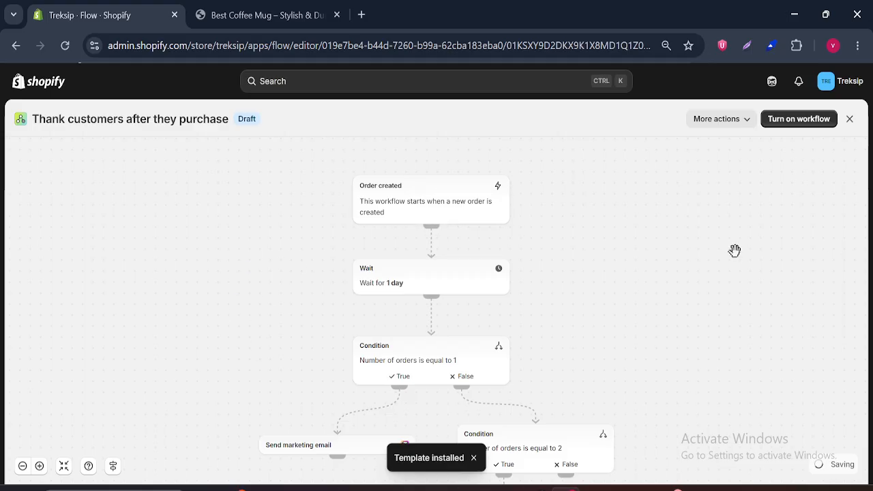
Try activating the thank-you workflow, then view its failing Send marketing email step.
left_click(798, 123)
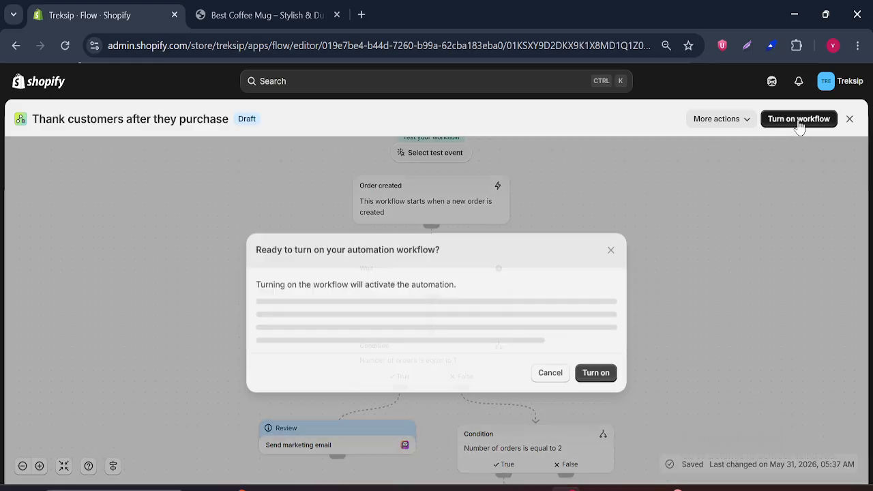
left_click(597, 373)
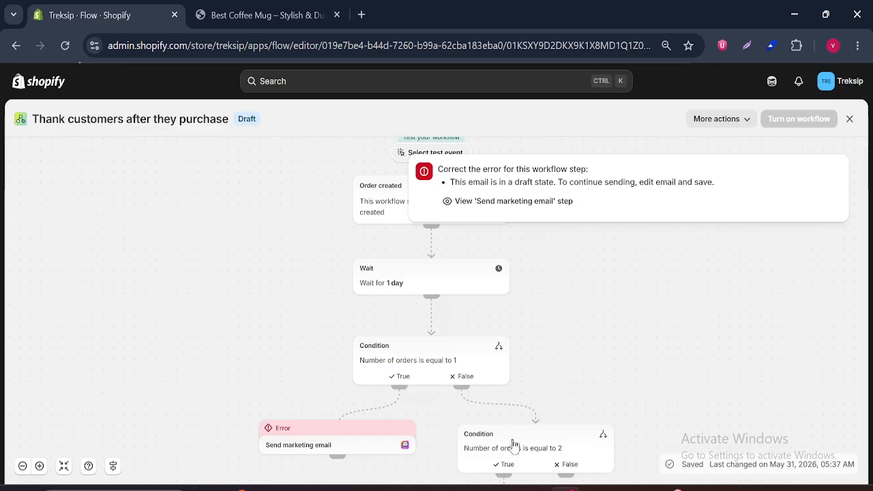
right_click(482, 208)
left_click(198, 233)
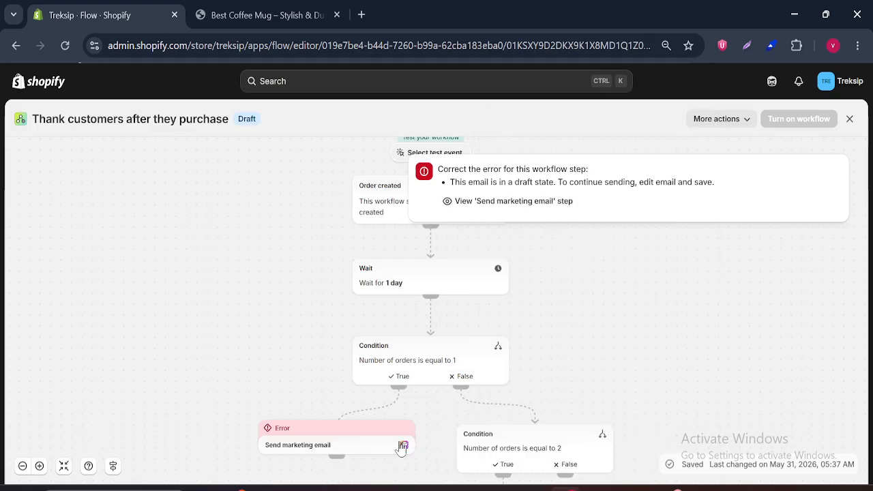
left_click(495, 201)
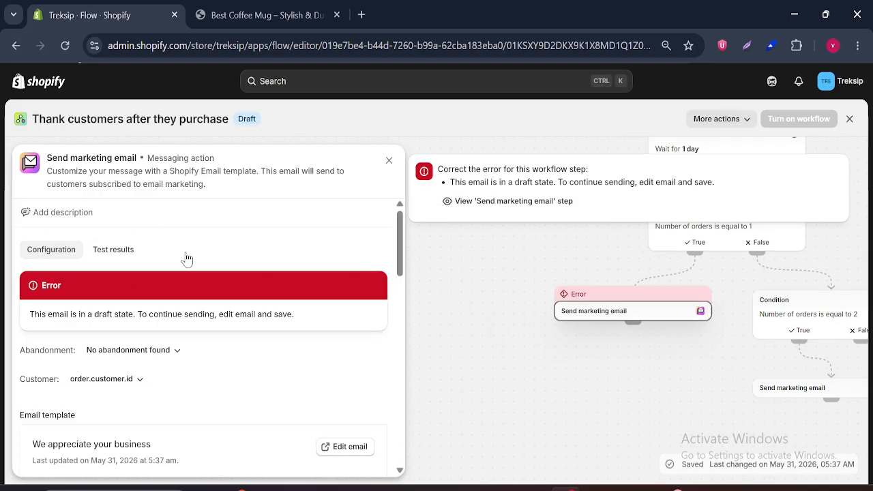
Read the draft-email error and open the Thank you! email in the Messaging editor.
mouse_move(400, 241)
left_mouse_down()
mouse_move(401, 284)
mouse_move(406, 237)
left_mouse_up()
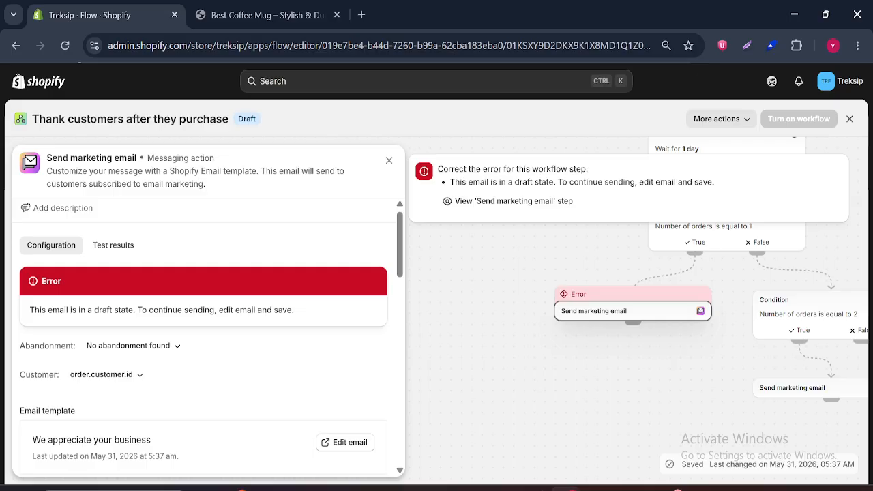
left_click_drag(30, 309, 322, 317)
scroll(395, 283, "down", 3)
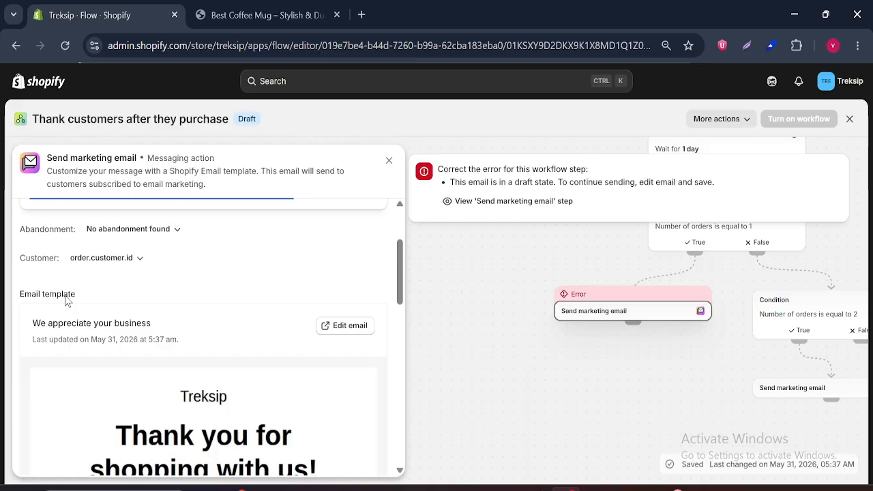
left_click_drag(398, 288, 397, 443)
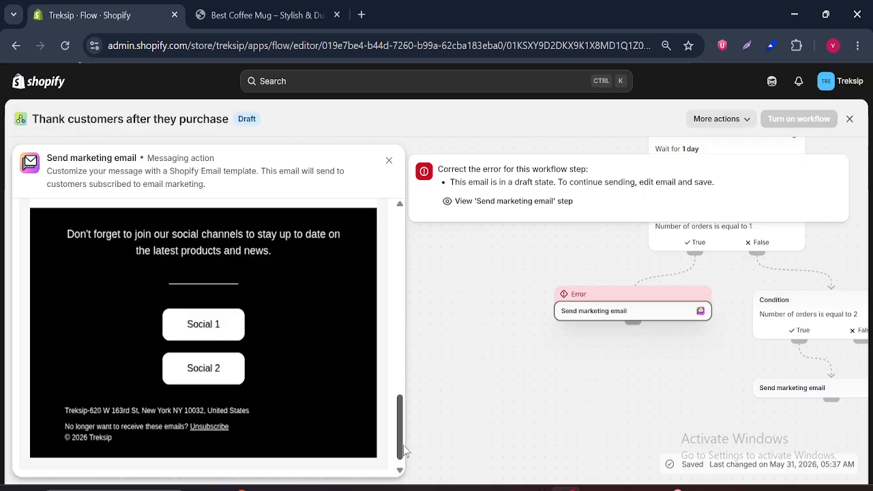
left_click_drag(403, 445, 412, 285)
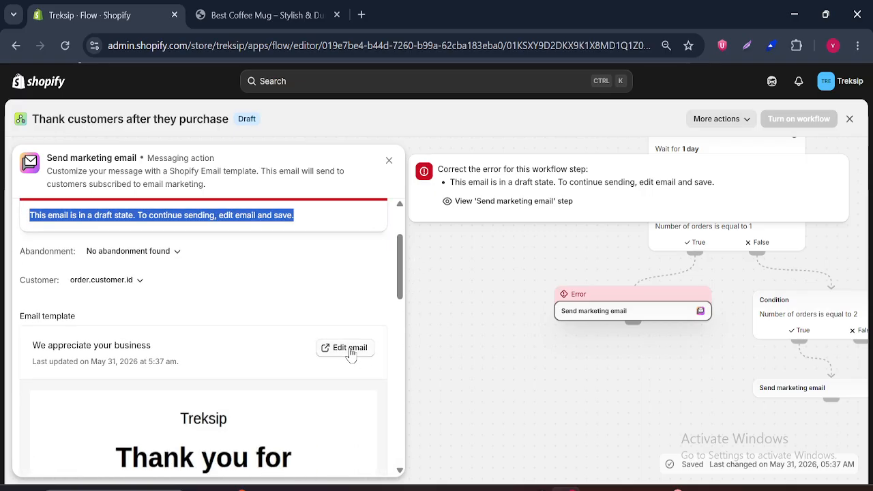
left_click(349, 349)
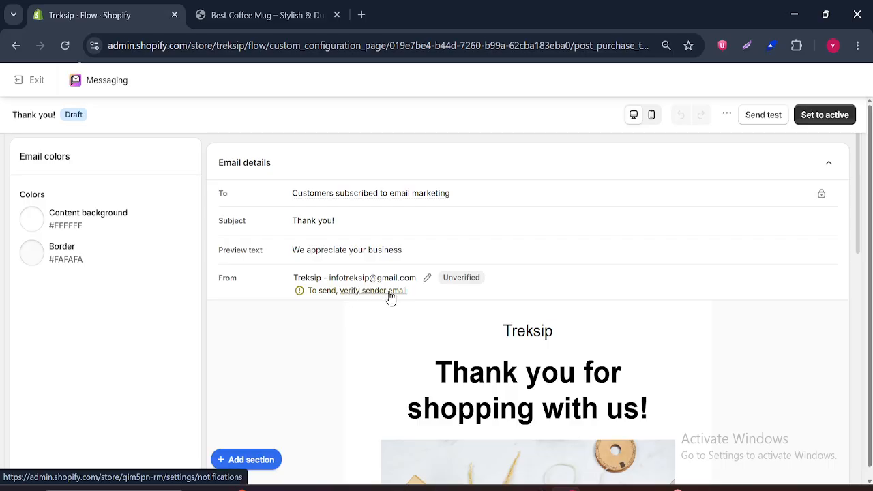
Load the Treksip admin in a new tab and open Settings' Store contact details.
left_click(361, 15)
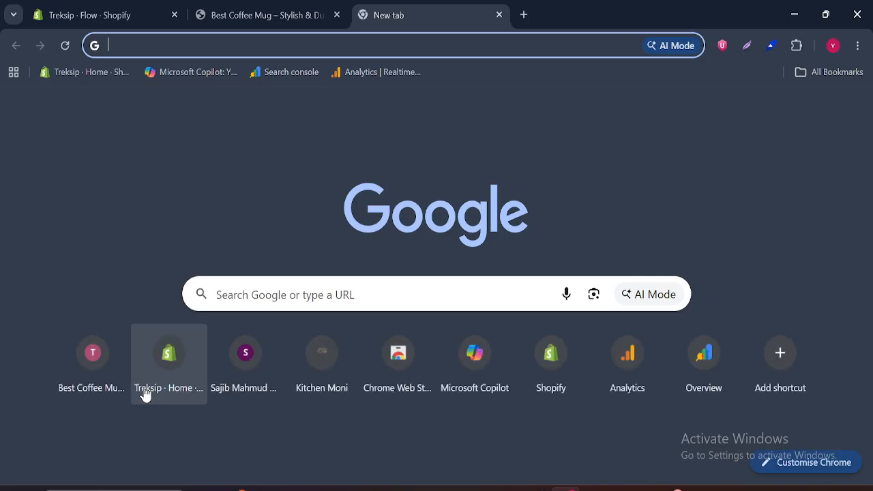
left_click(149, 363)
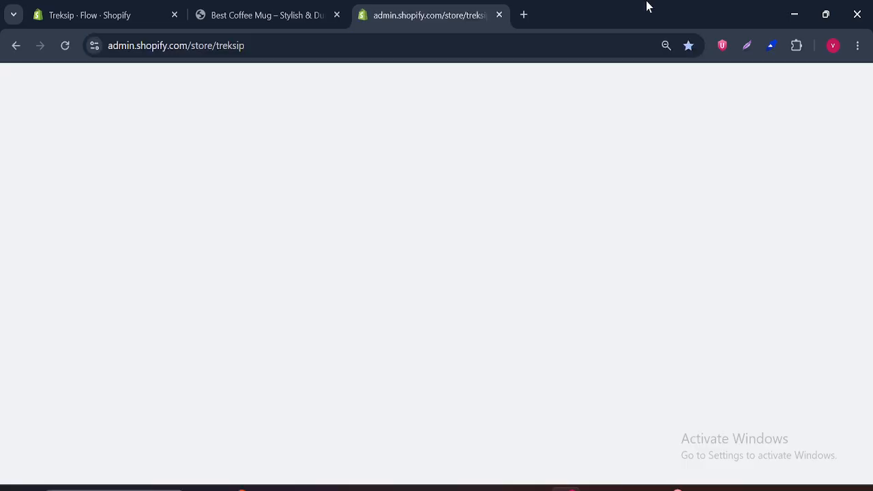
left_click(66, 9)
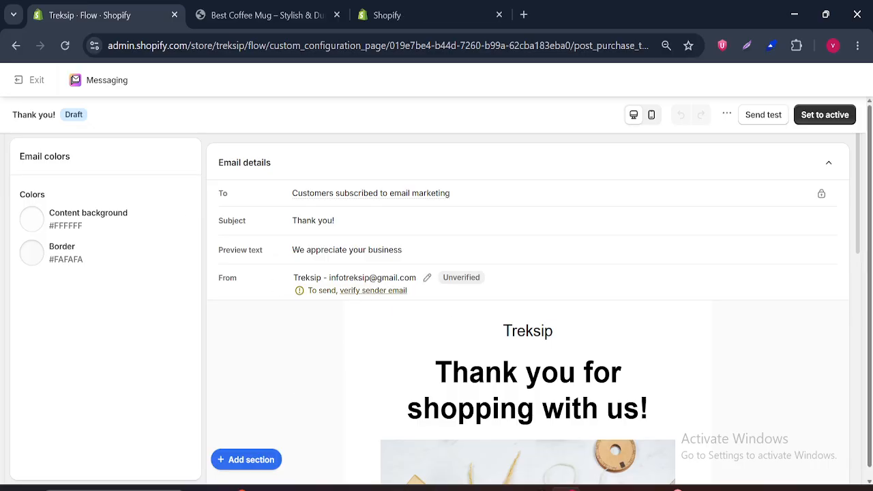
left_click(396, 8)
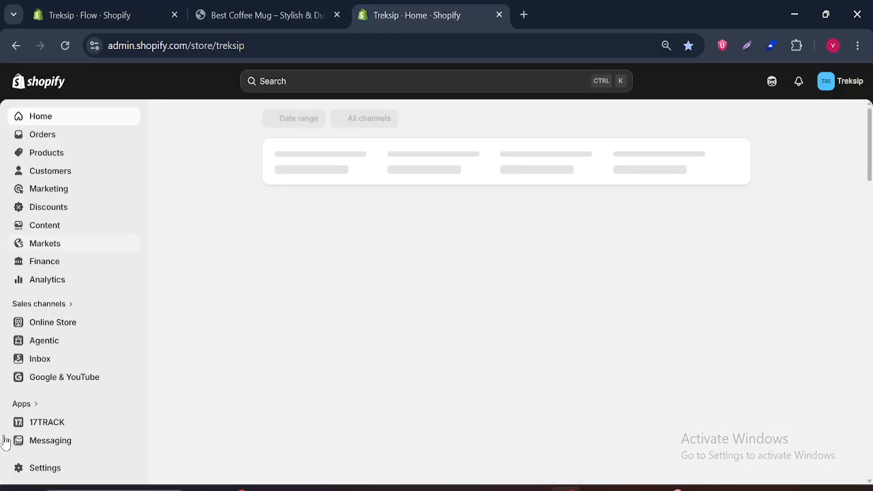
left_click(44, 469)
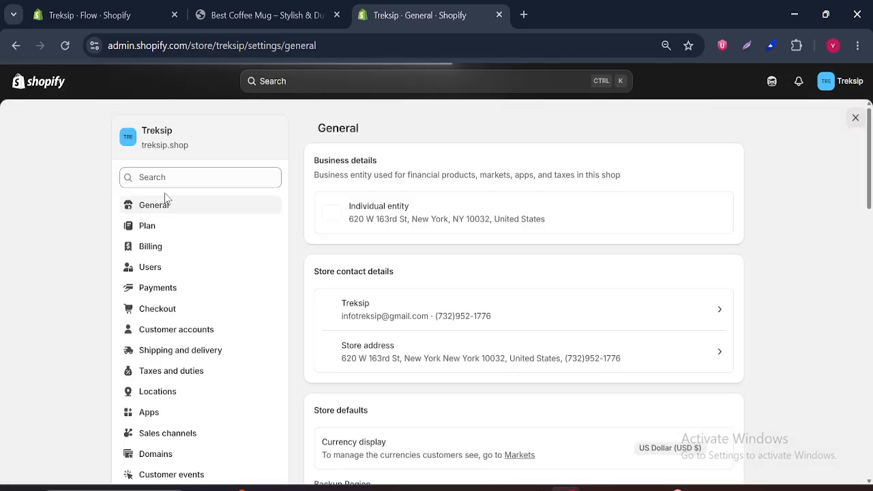
left_click_drag(870, 144, 870, 198)
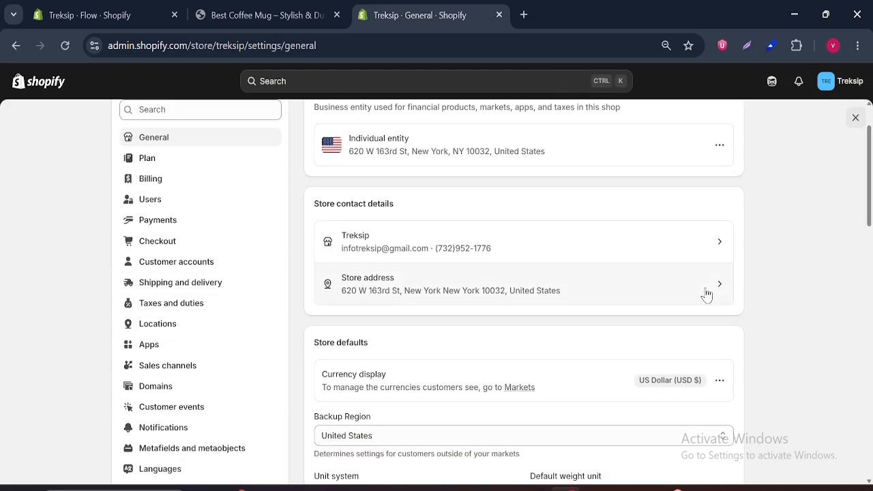
left_click(703, 251)
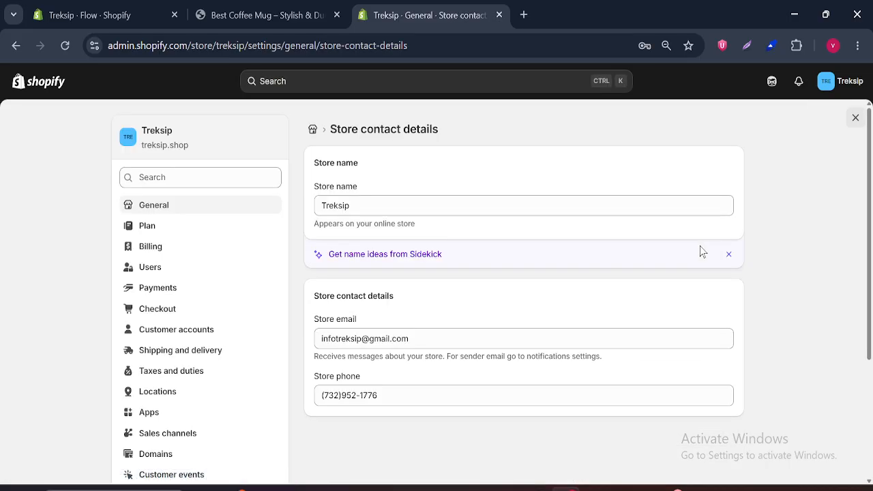
Compare the store email with the Google account signed in, checked in another new tab.
triple_click(318, 340)
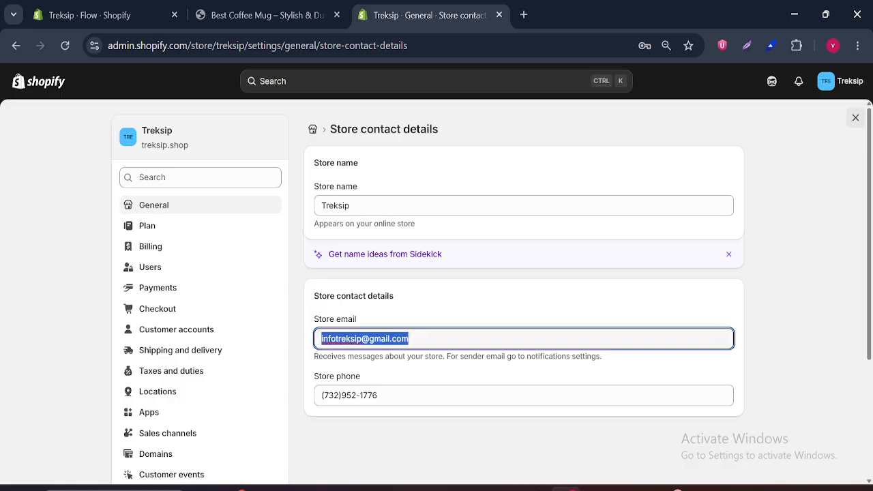
left_click(523, 14)
left_click(848, 114)
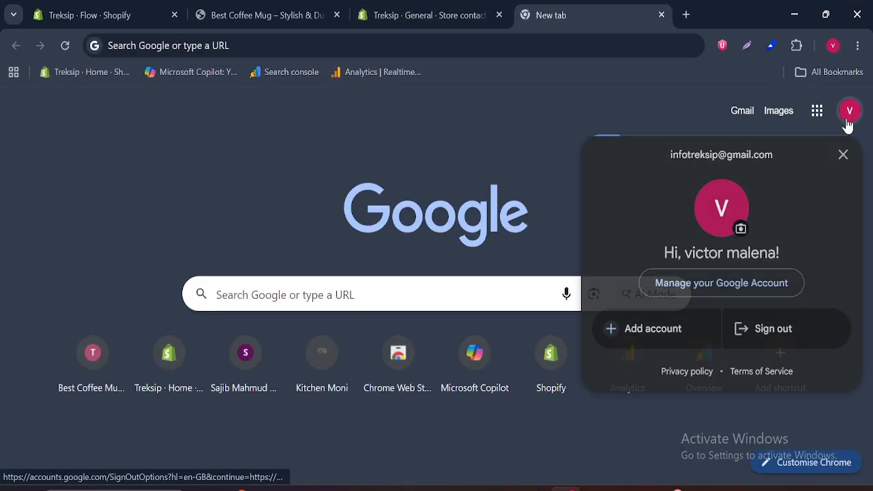
left_click_drag(664, 155, 825, 153)
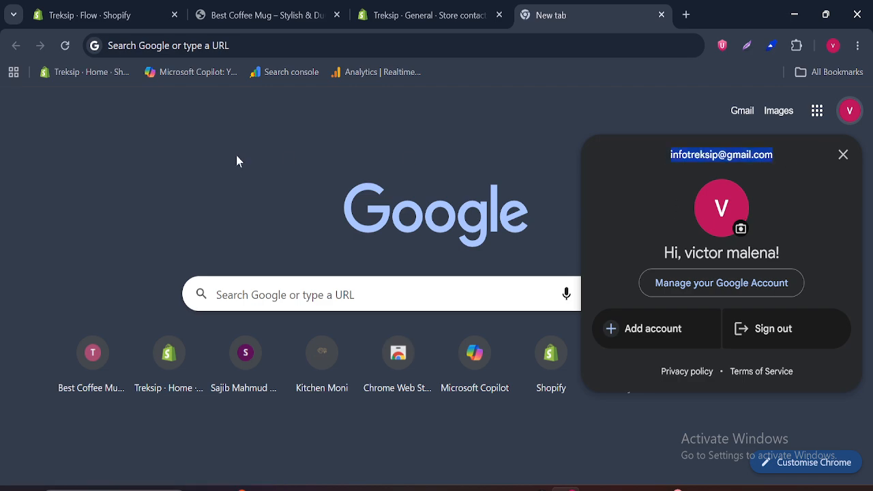
left_click(214, 160)
left_click(84, 7)
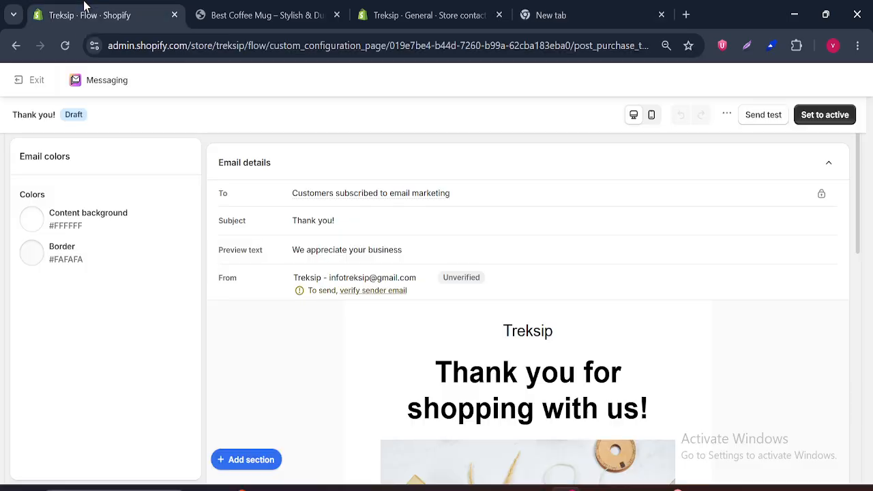
left_click(397, 8)
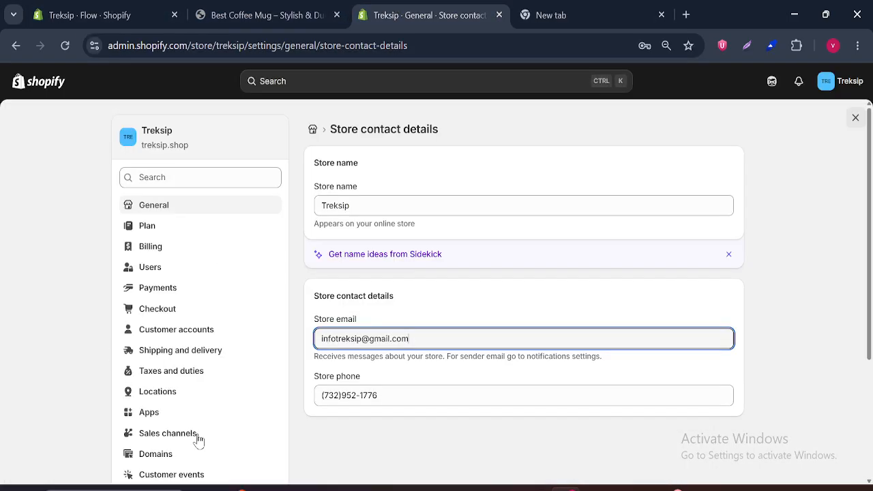
Re-examine the store email address in the Store contact details section.
left_click_drag(321, 339, 408, 338)
left_click(102, 322)
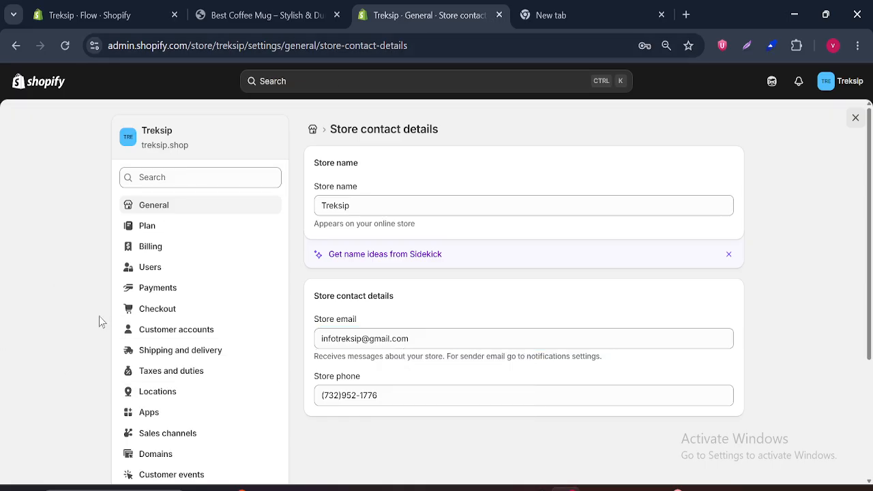
triple_click(368, 338)
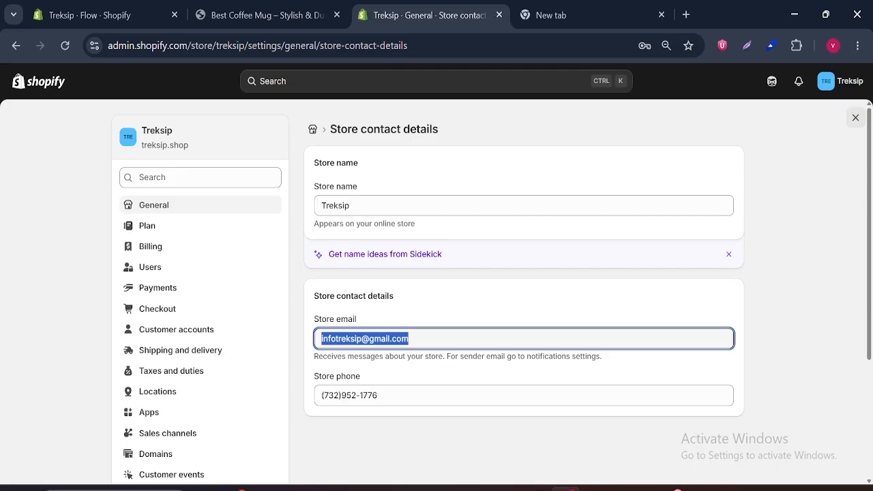
left_click(816, 306)
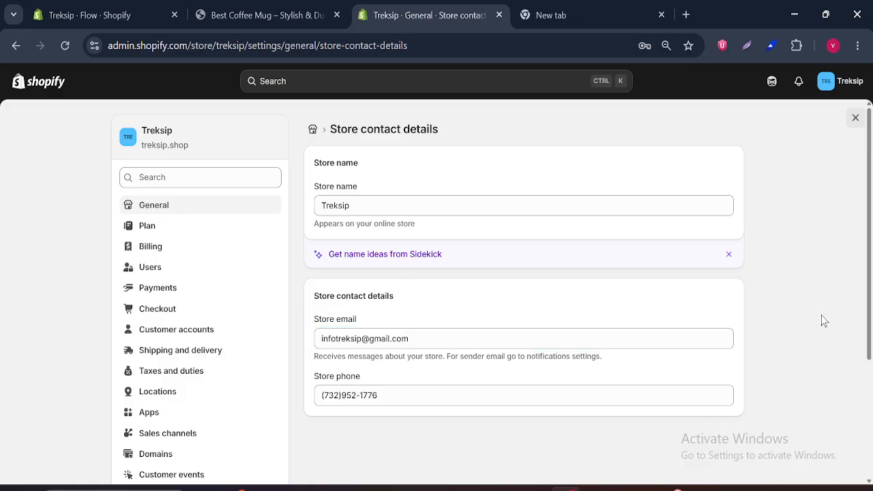
left_click_drag(315, 296, 357, 319)
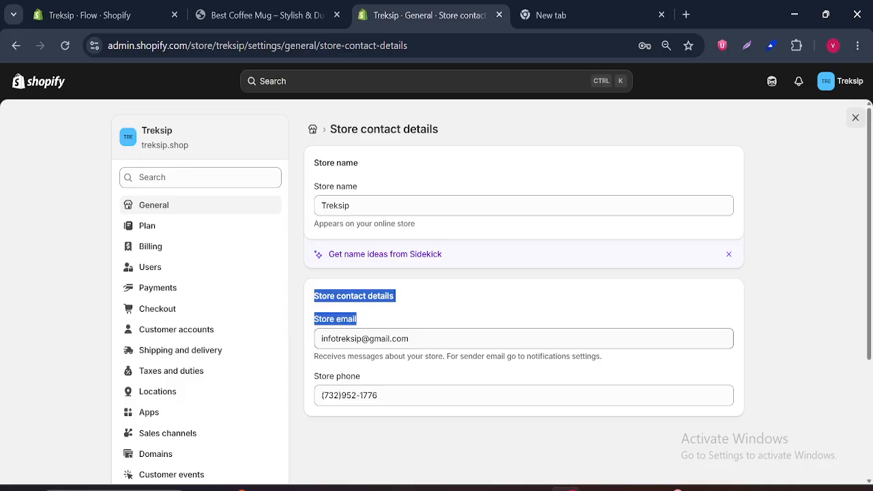
left_click_drag(328, 339, 386, 339)
left_click(321, 343)
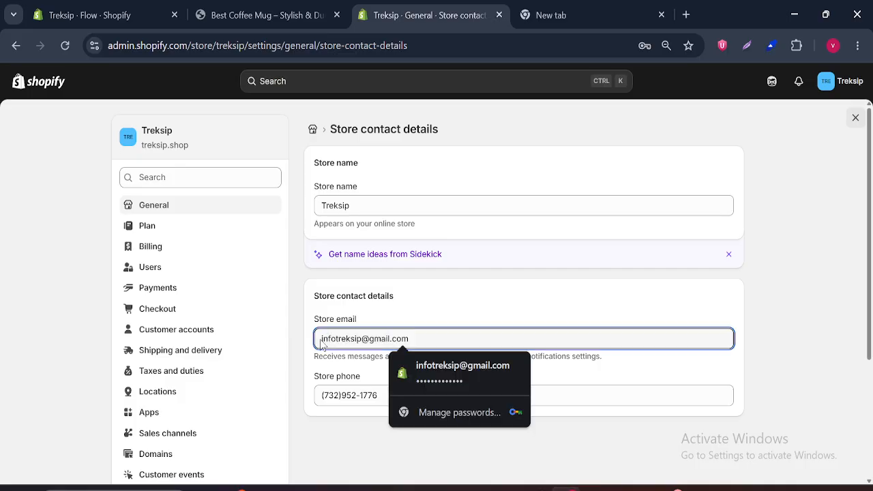
left_click(780, 289)
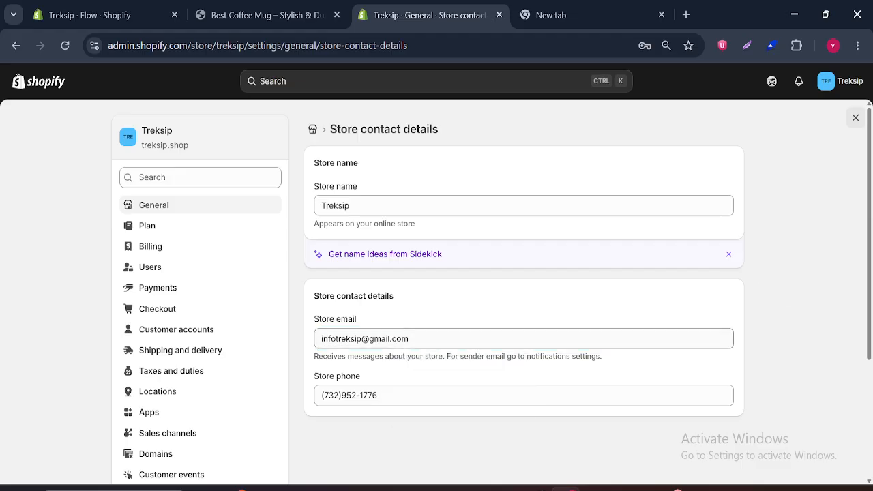
triple_click(319, 341)
left_click(789, 303)
left_click_drag(335, 338, 402, 338)
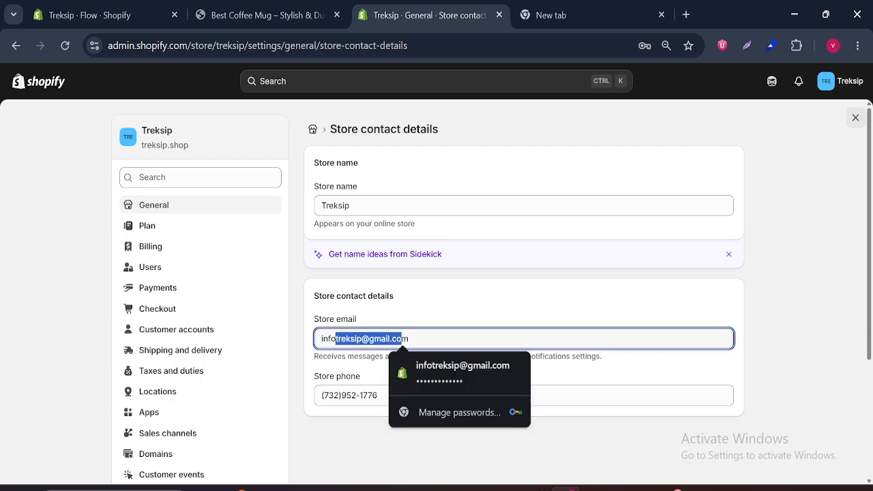
left_click(402, 339)
left_click_drag(322, 338, 402, 338)
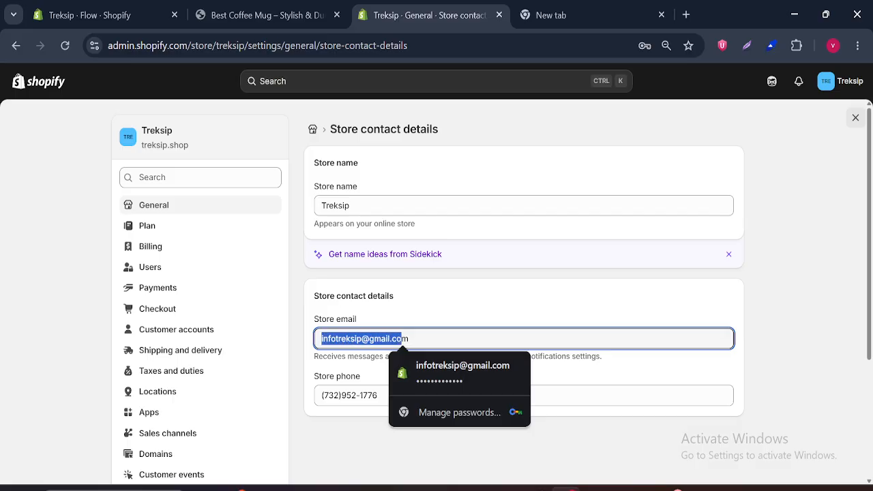
left_click(743, 308)
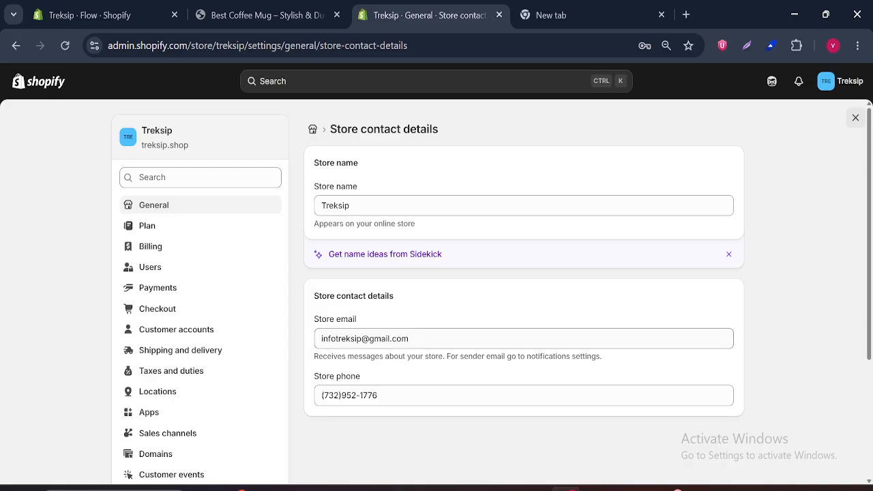
left_click_drag(322, 338, 409, 338)
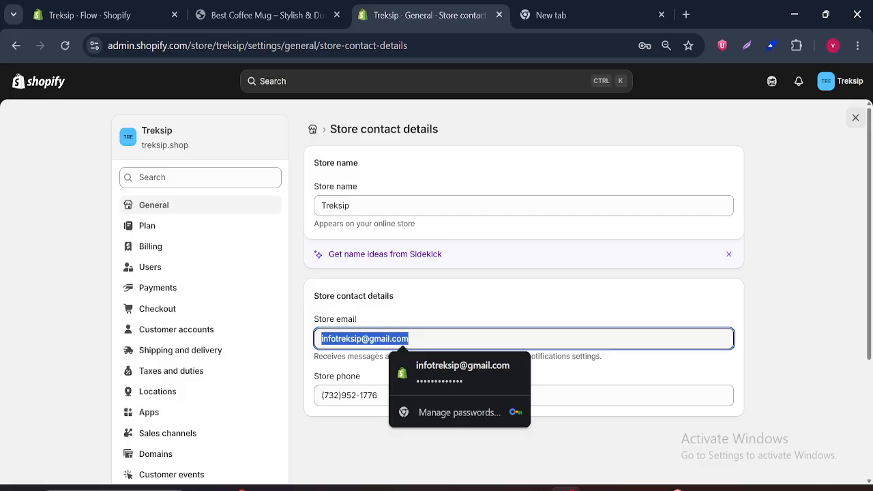
left_click(800, 302)
Open Gmail in a new tab and read the Shopify API Connection Notification email.
left_click(544, 15)
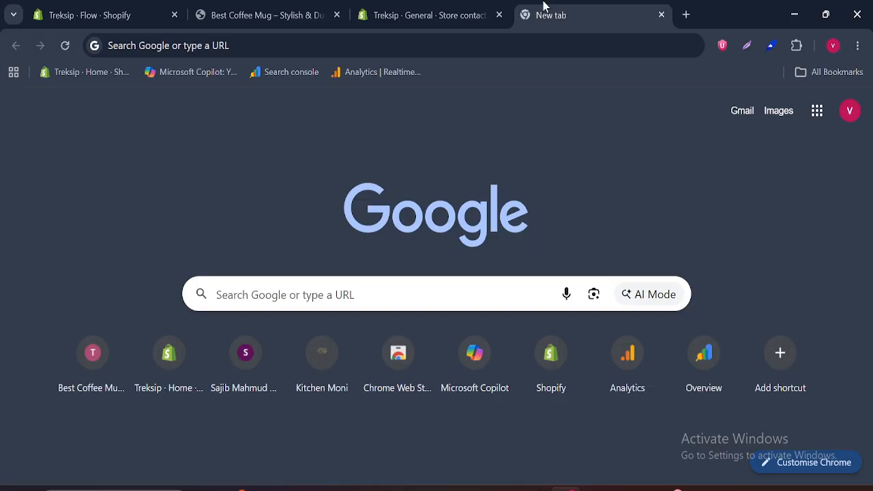
left_click(735, 113)
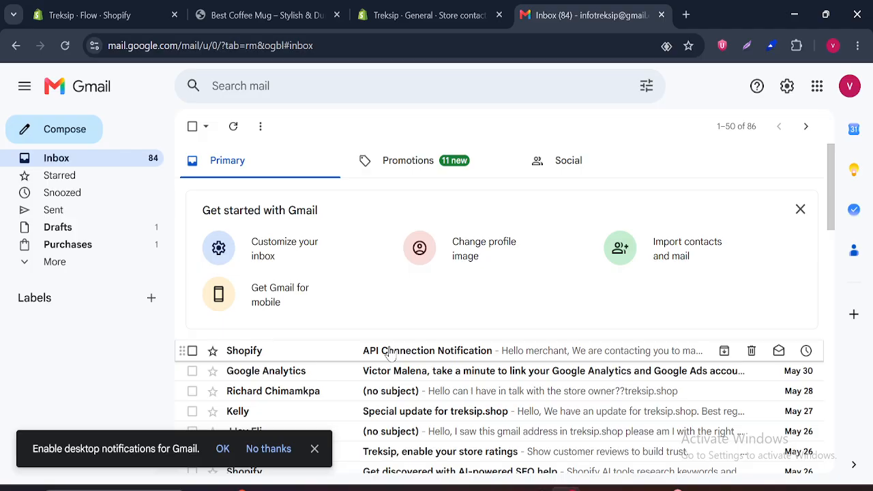
left_click(390, 352)
Inspect the email's sender name and address, then go back to the inbox.
left_click(251, 214)
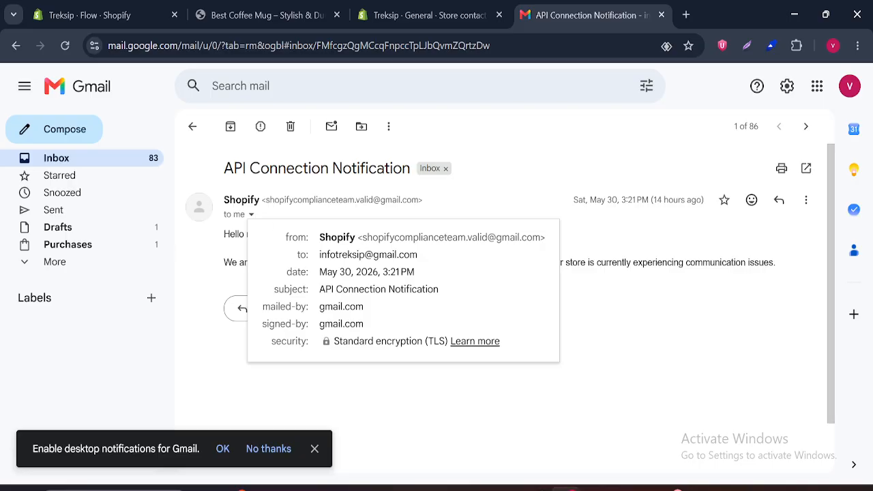
left_click(222, 204)
double_click(226, 200)
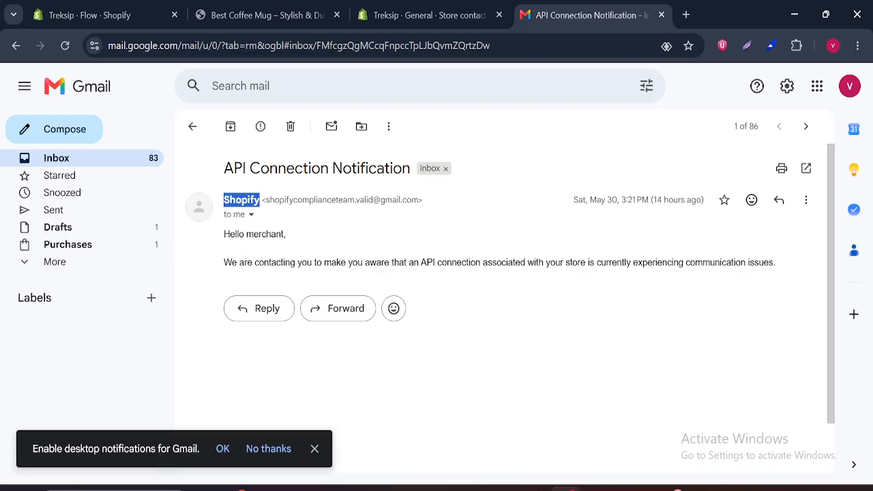
left_click(280, 220)
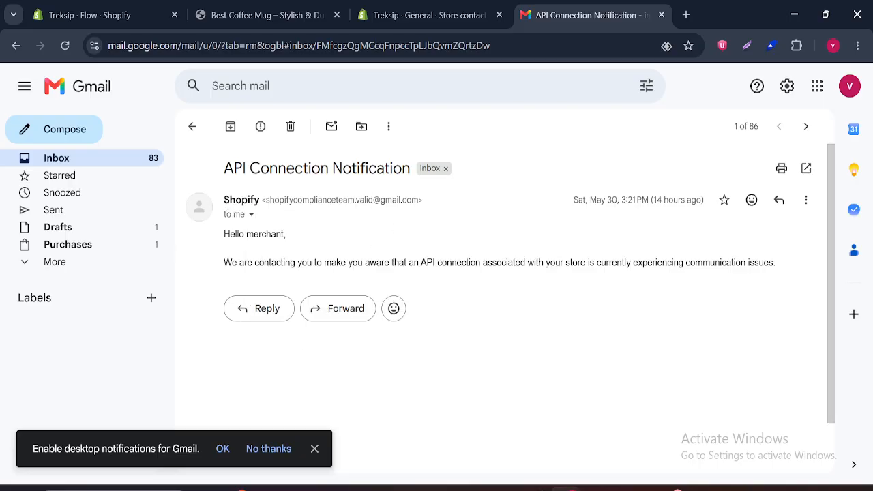
left_click_drag(266, 200, 373, 200)
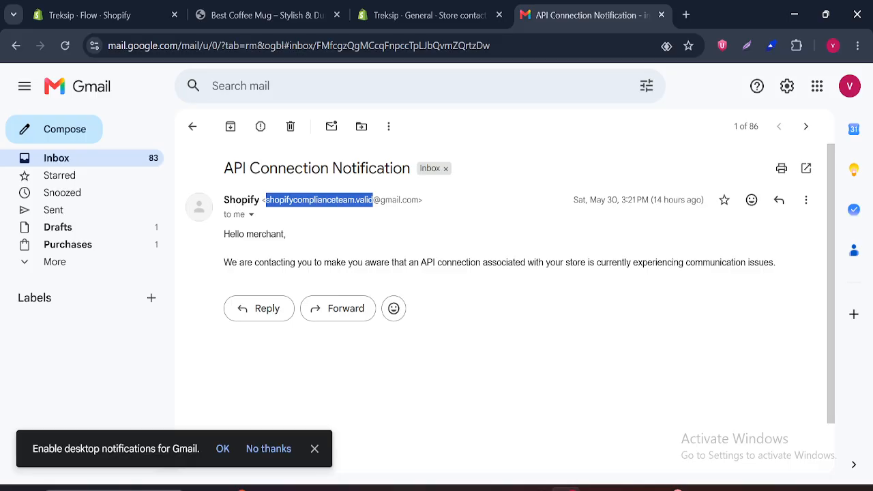
left_click(374, 201)
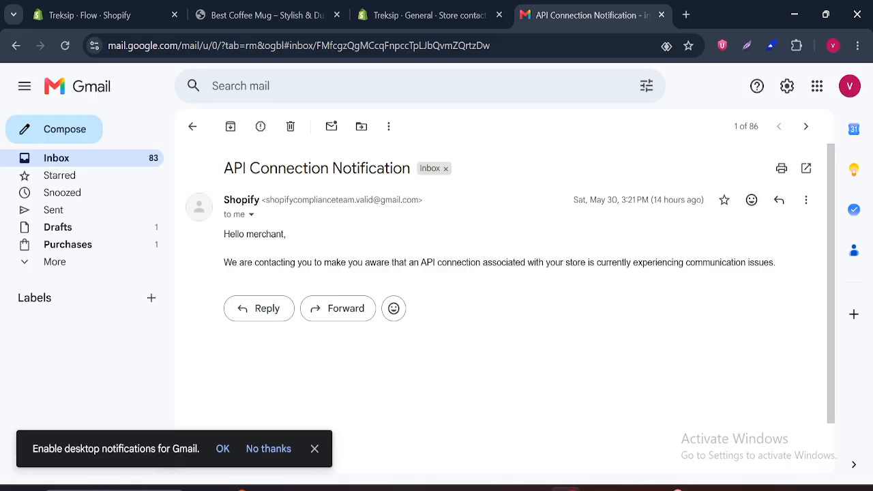
double_click(376, 200)
left_click_drag(266, 200, 426, 201)
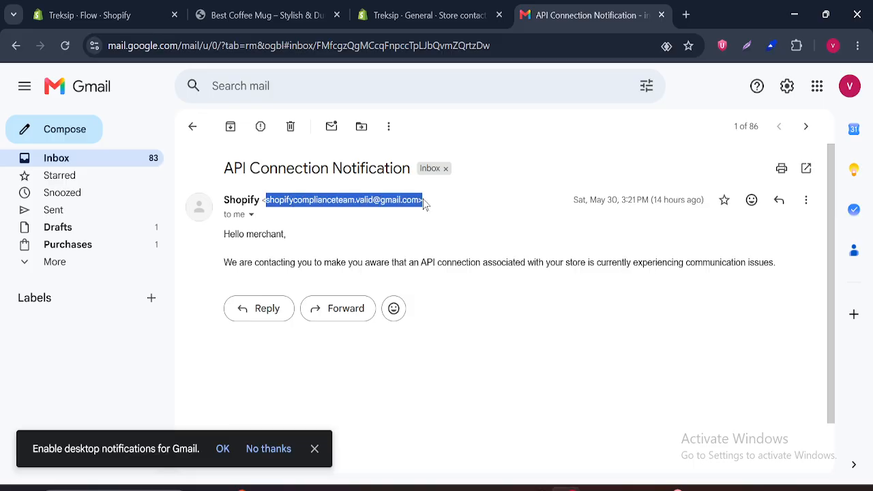
left_click(192, 126)
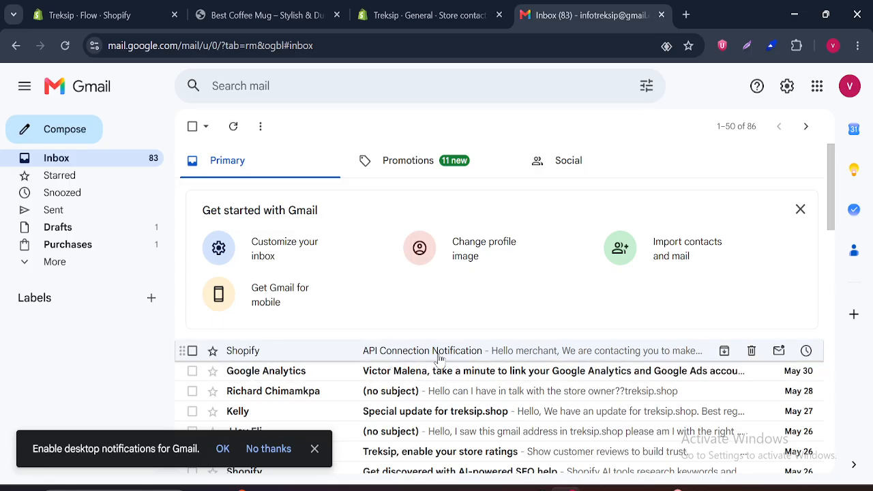
left_click(70, 7)
Review the store email under Store contact details.
left_click(430, 15)
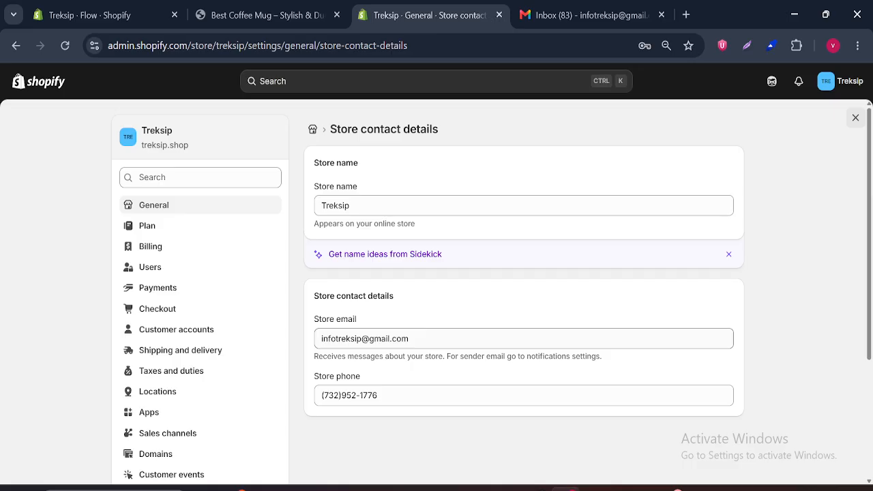
left_click_drag(336, 339, 320, 344)
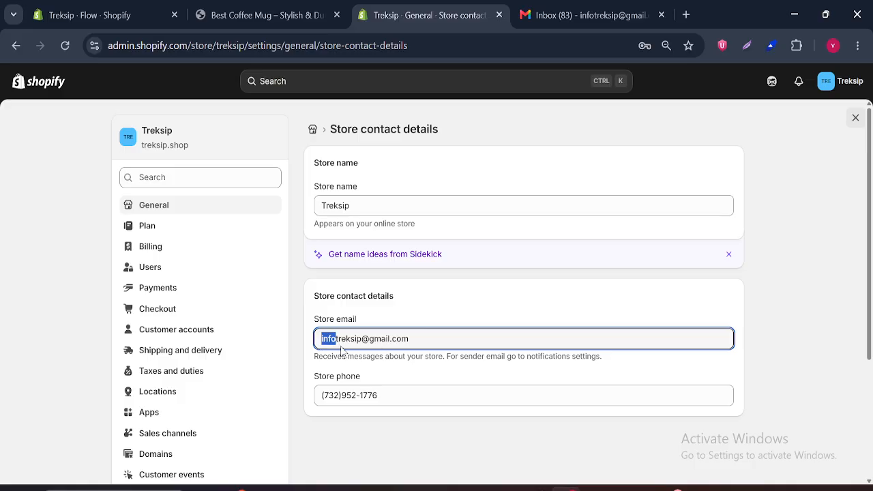
left_click(386, 338)
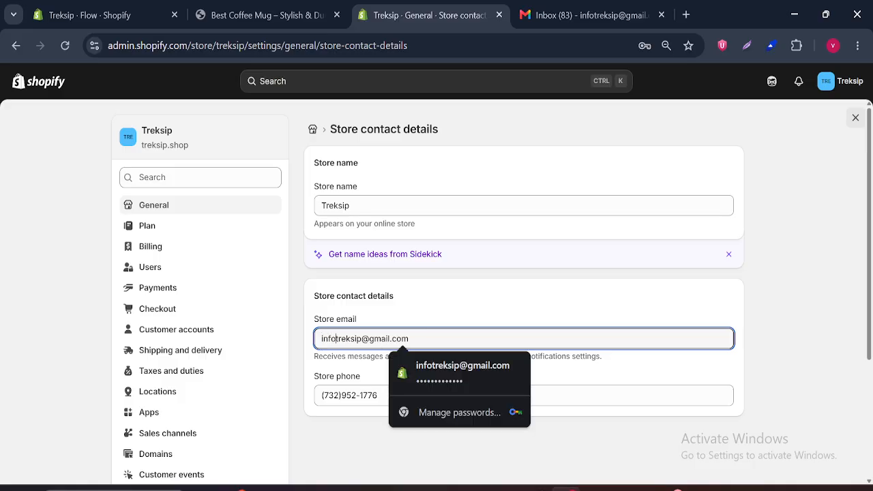
left_click(757, 294)
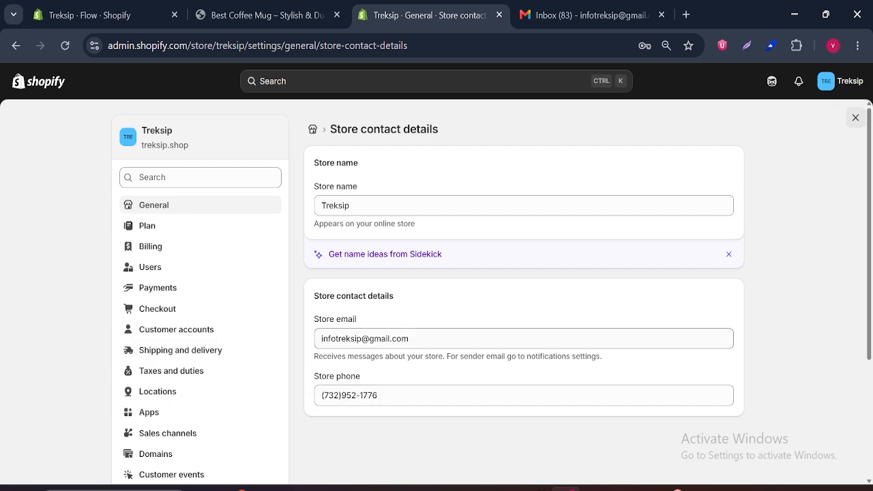
scroll(437, 272, "down", 1)
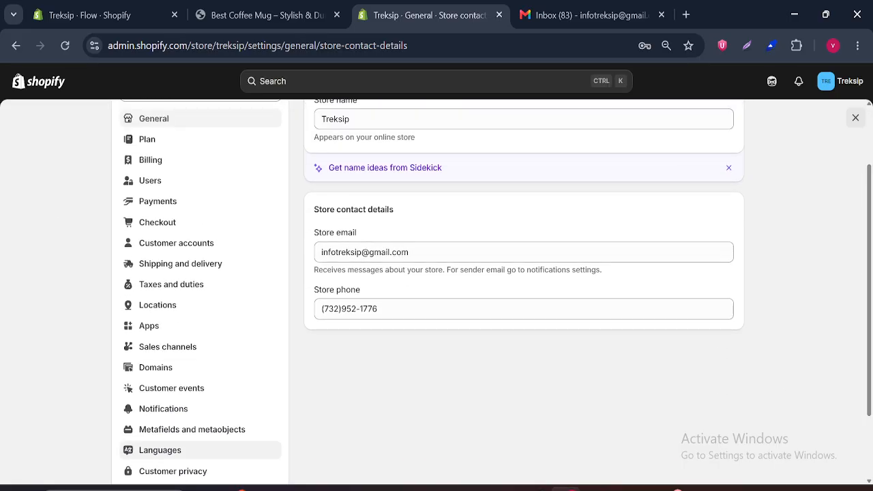
left_click_drag(871, 238, 444, 400)
In Notifications, replace the sender email's 'info' prefix with 'support-', leaving it unsaved.
left_click(445, 400)
left_click(171, 418)
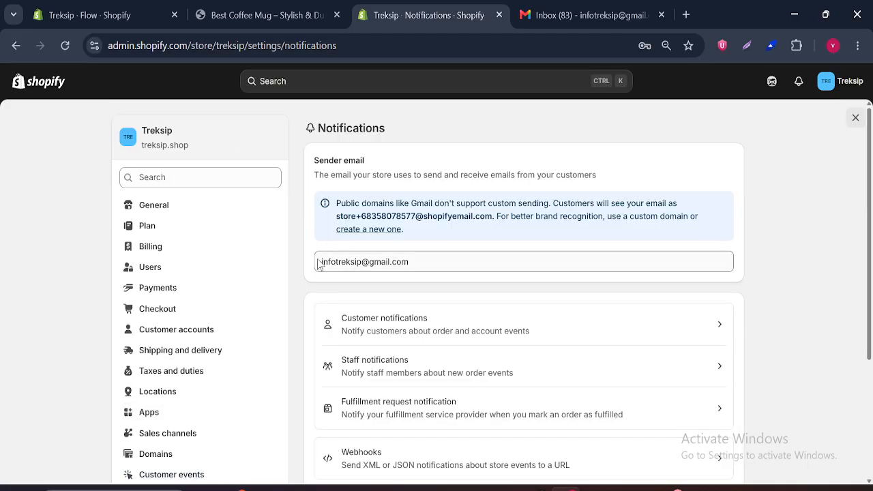
left_click_drag(319, 264, 408, 275)
left_click(395, 296)
left_click_drag(320, 263, 411, 264)
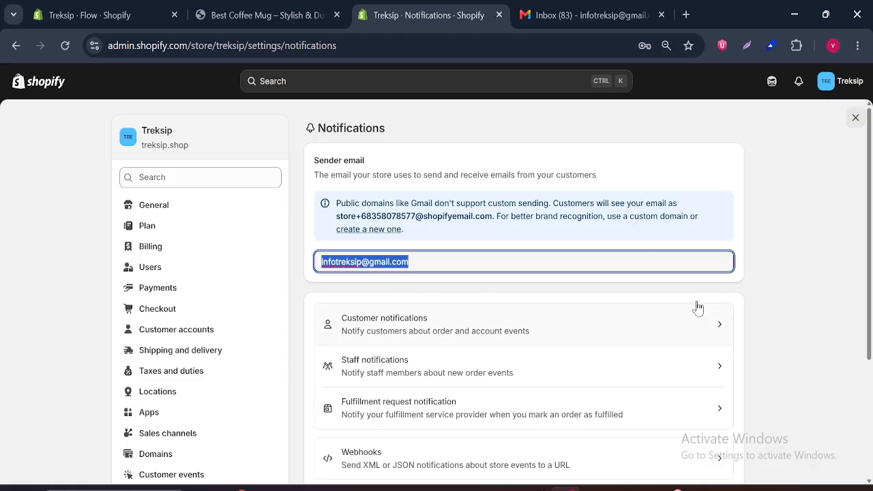
left_click(388, 285)
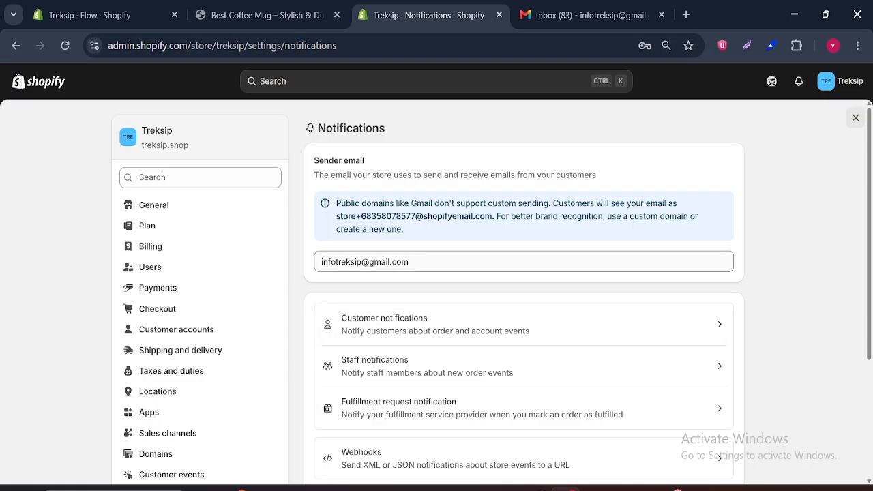
left_click_drag(336, 262, 300, 268)
type("supp")
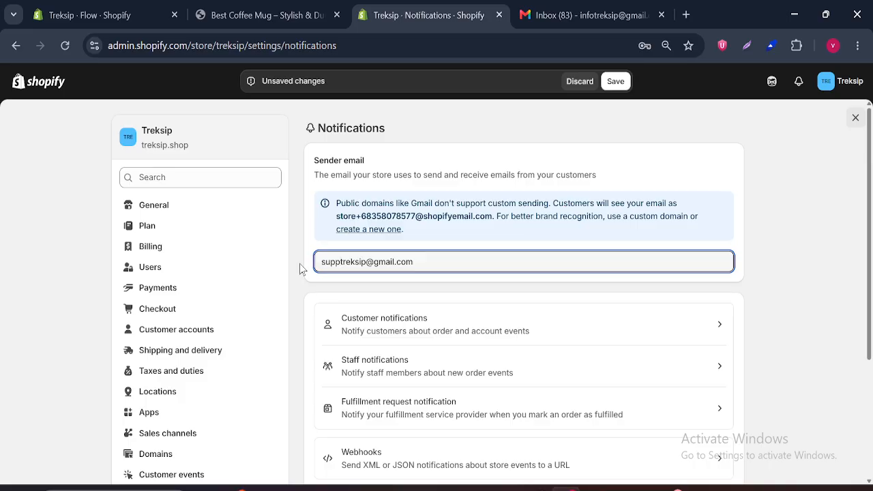
type("ort")
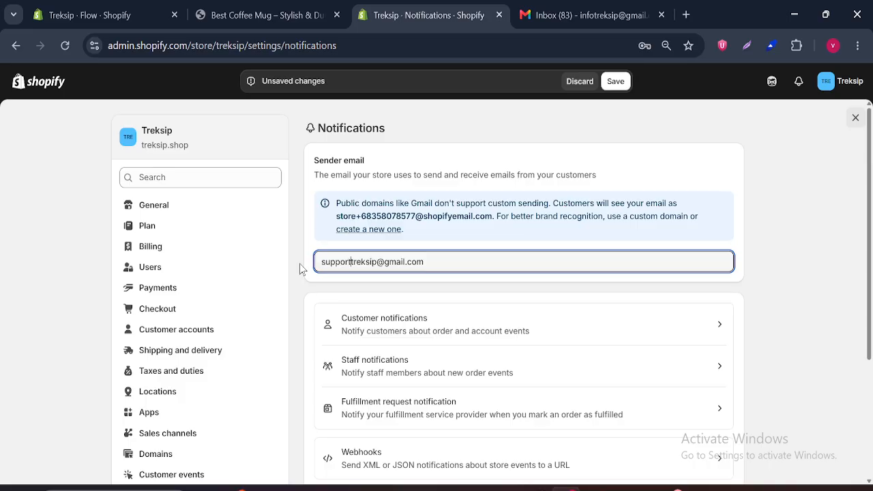
type("-")
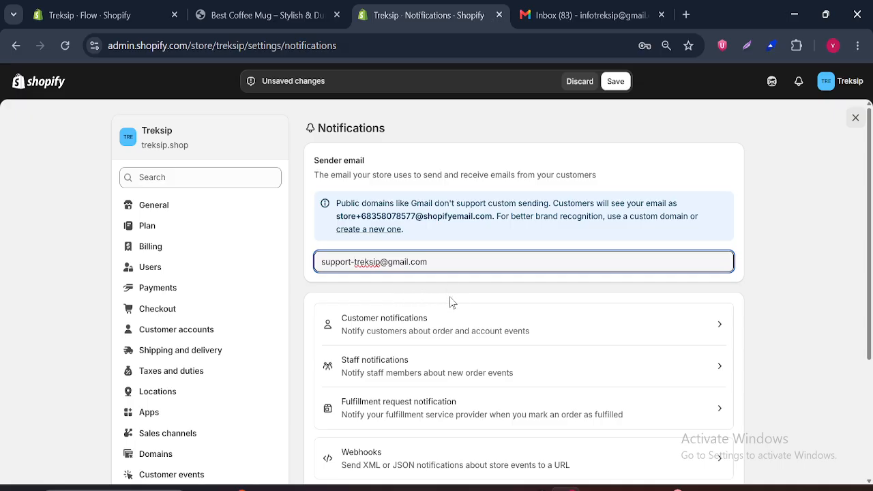
left_click_drag(321, 262, 431, 262)
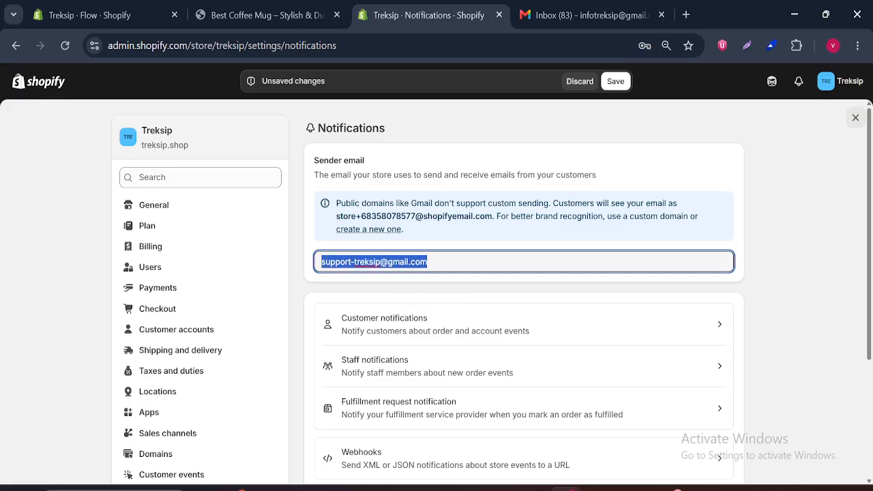
left_click(824, 236)
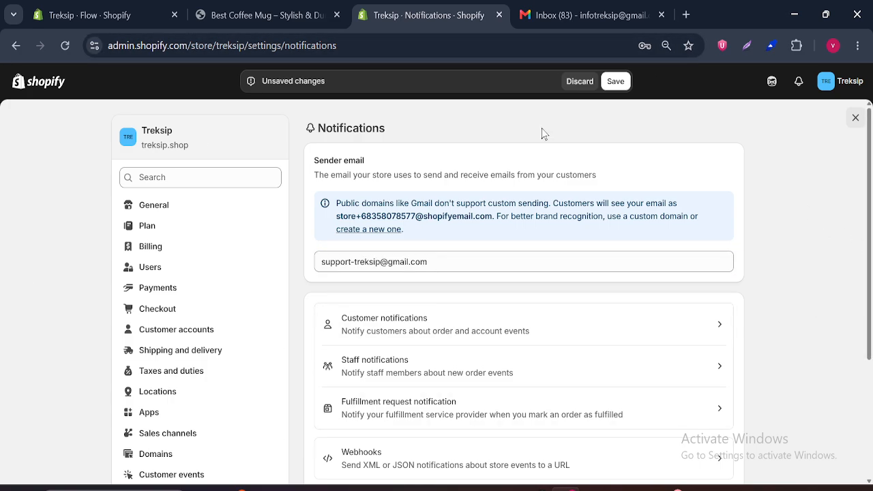
left_click(52, 9)
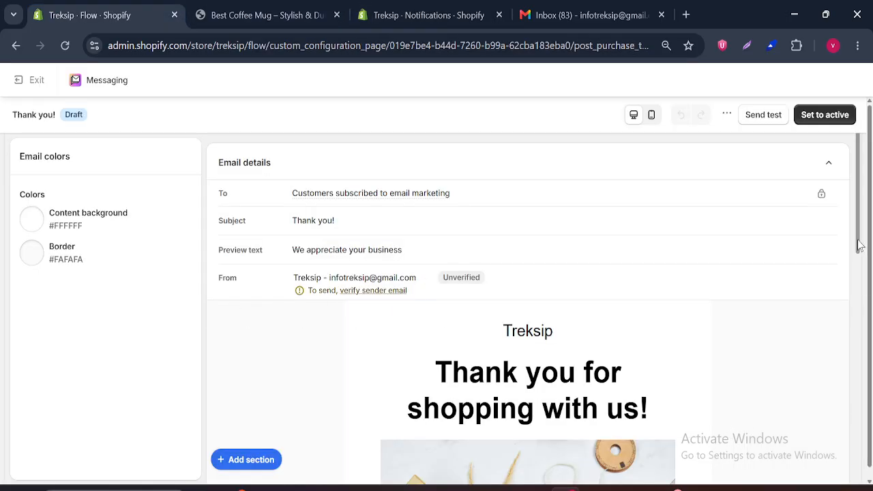
Delete the Social 1 and Social 2 button blocks from the Thank you email footer.
left_click_drag(859, 245, 830, 460)
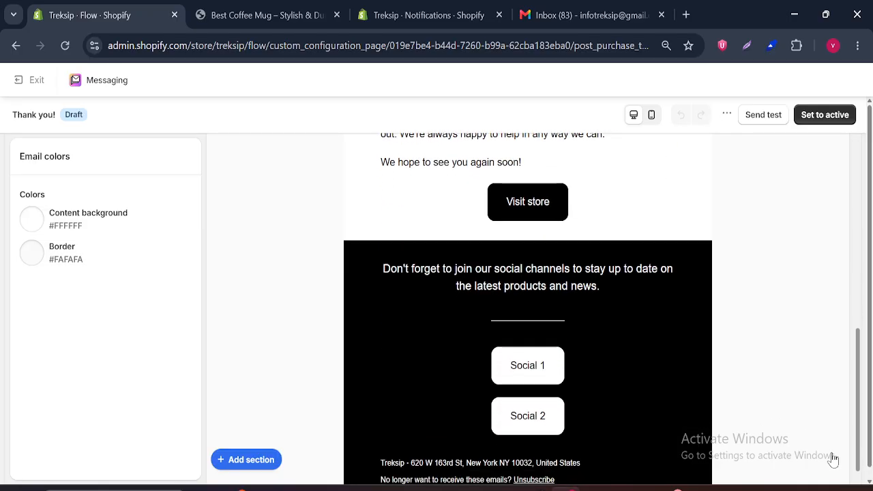
left_click(408, 362)
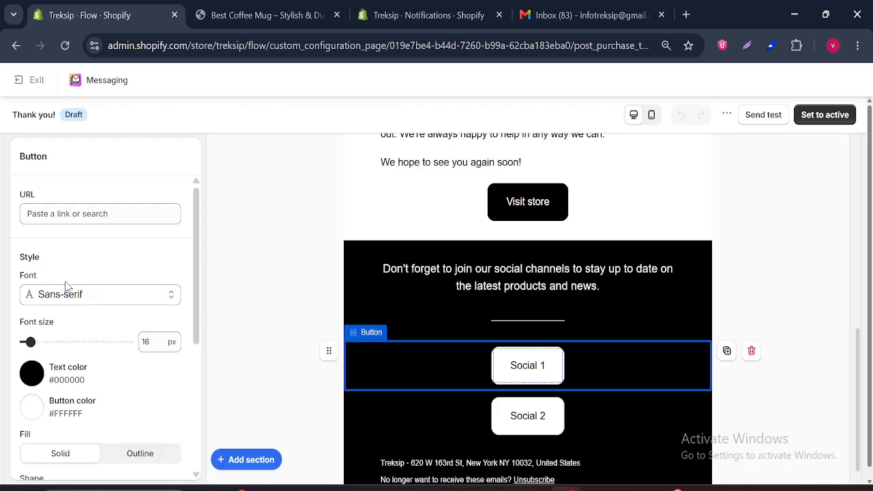
left_click(69, 213)
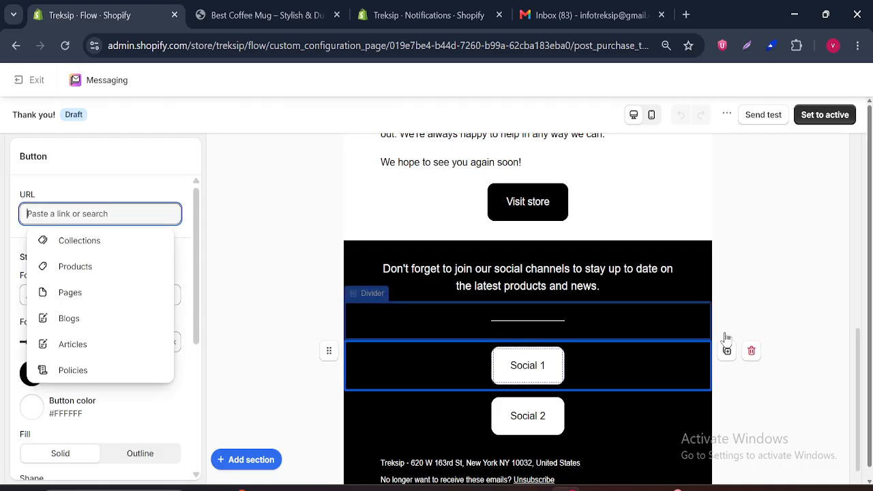
left_click(750, 352)
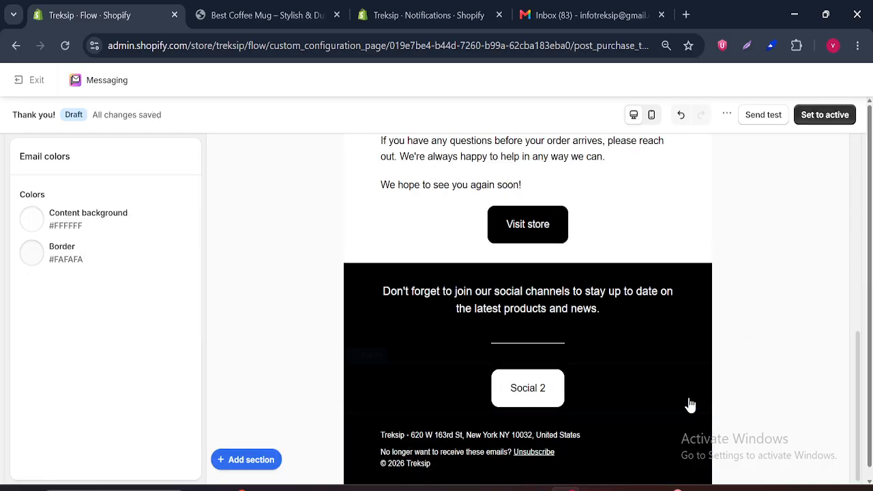
left_click(668, 403)
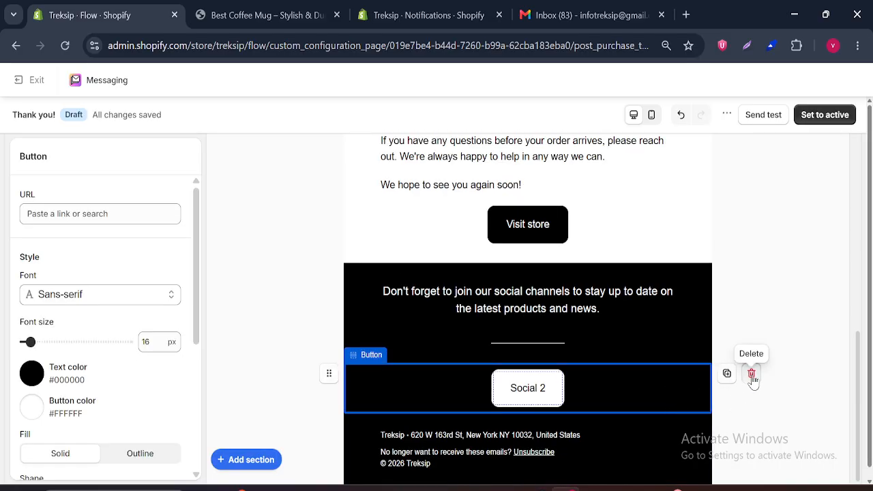
left_click(751, 375)
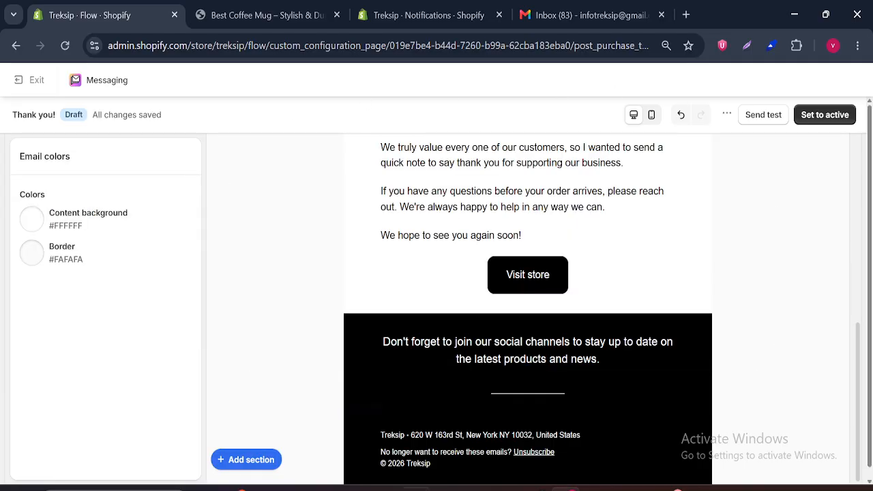
left_click_drag(863, 418, 859, 202)
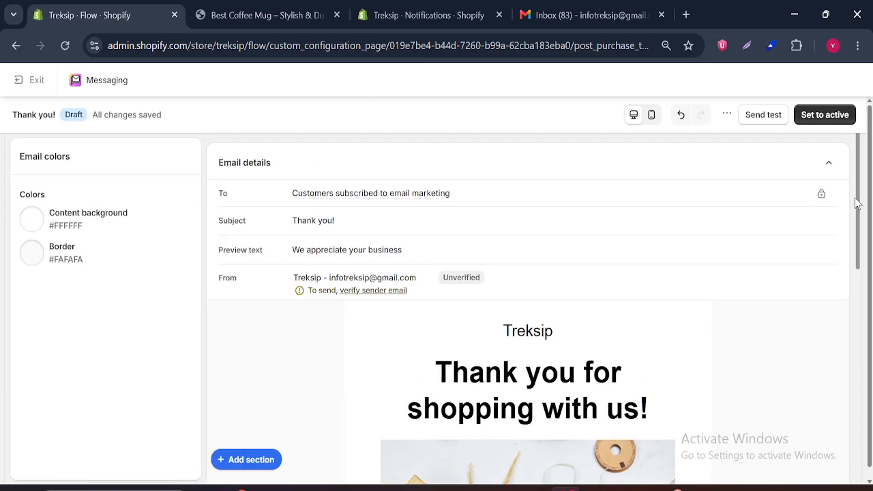
Attempt to activate the Thank you email, then discard the unsaved sender email change.
left_click(822, 117)
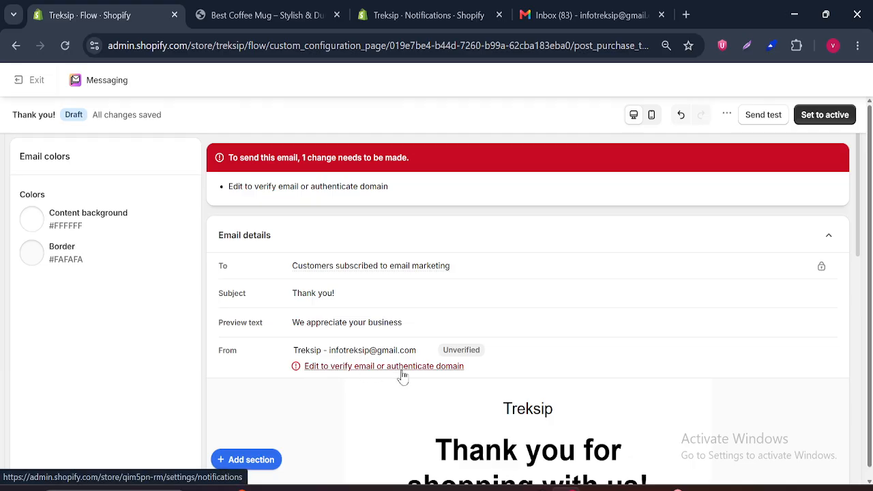
left_click(360, 368)
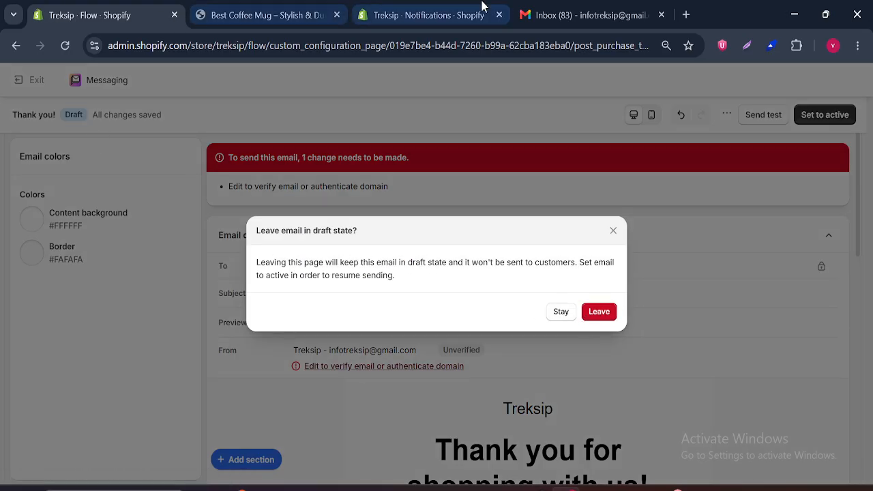
left_click(443, 15)
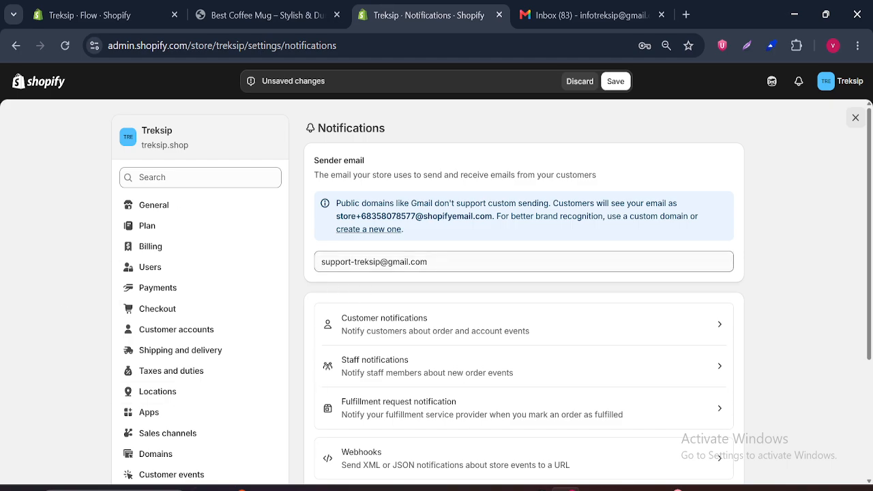
double_click(418, 266)
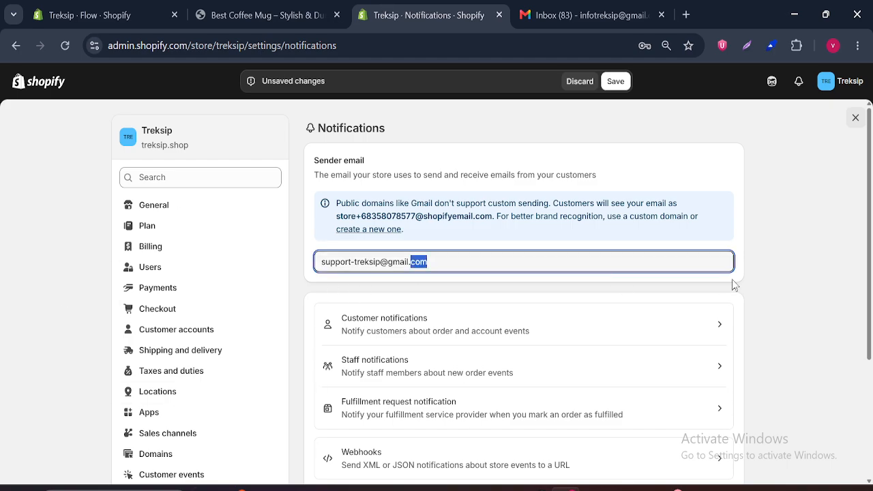
left_click(580, 84)
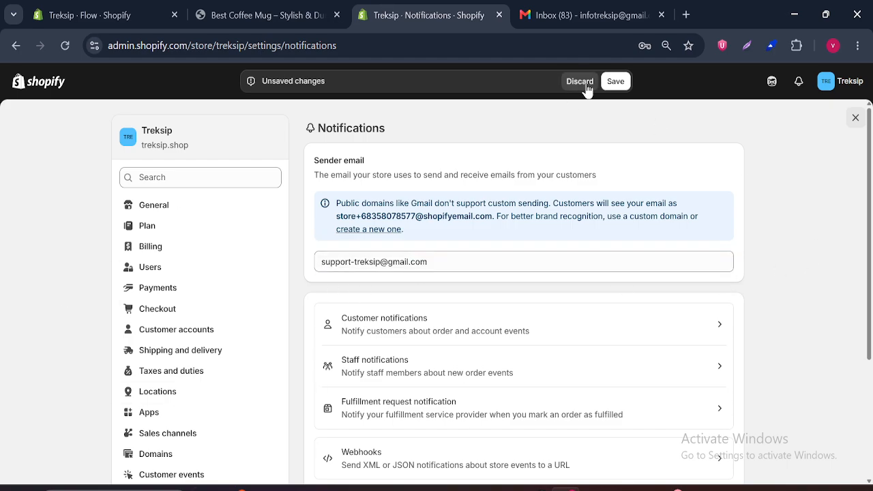
Confirm the original sender address and open the personal account profile.
triple_click(347, 262)
left_click(826, 262)
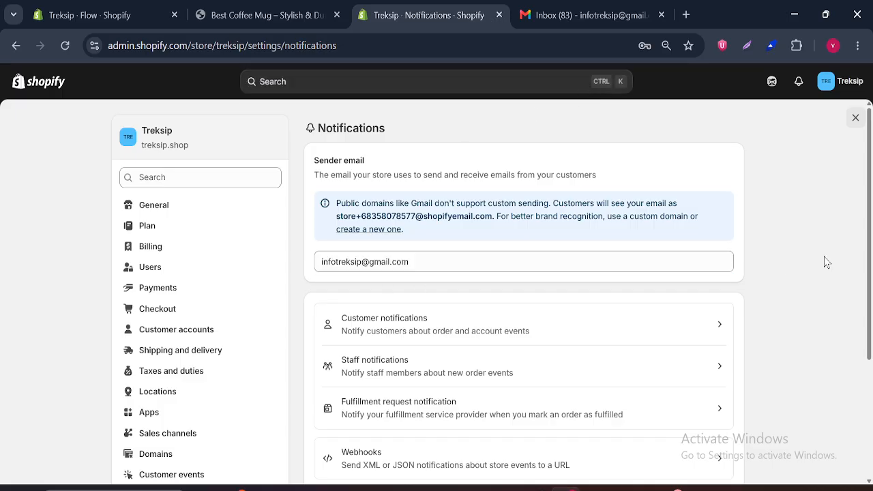
left_click_drag(871, 237, 872, 369)
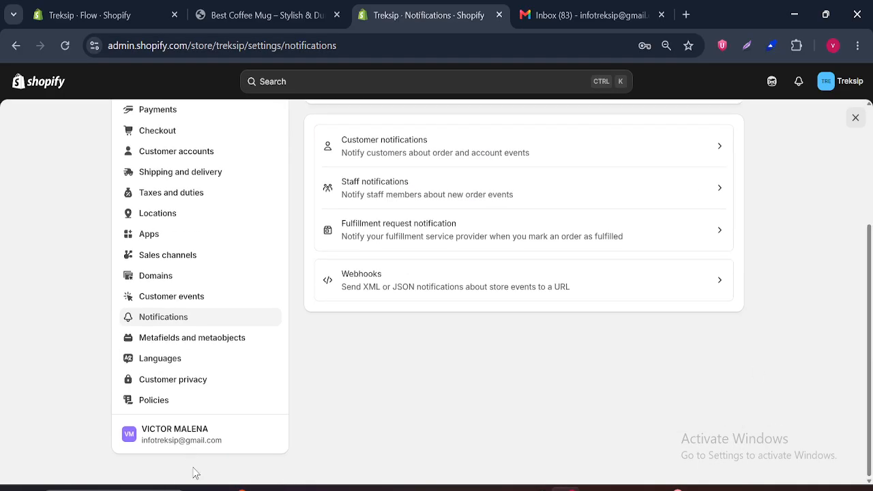
left_click(189, 437)
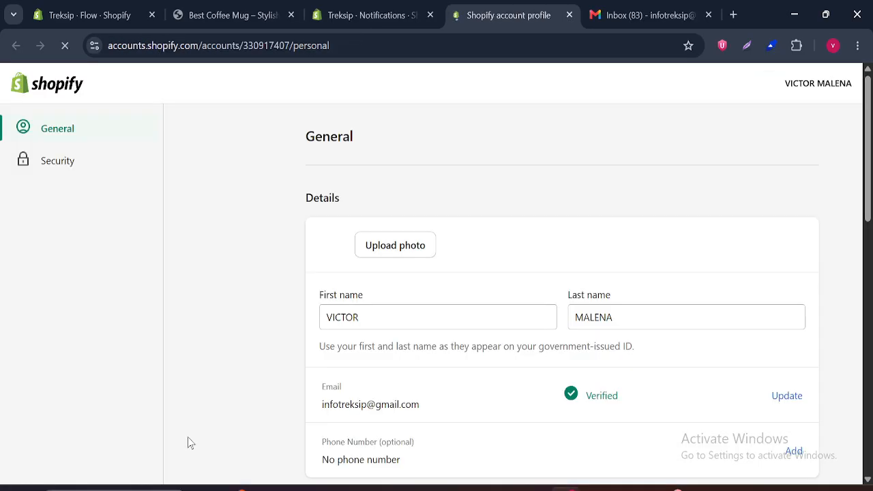
Start updating the account email from the profile, triggering an authenticator code prompt.
scroll(869, 203, "down", 3)
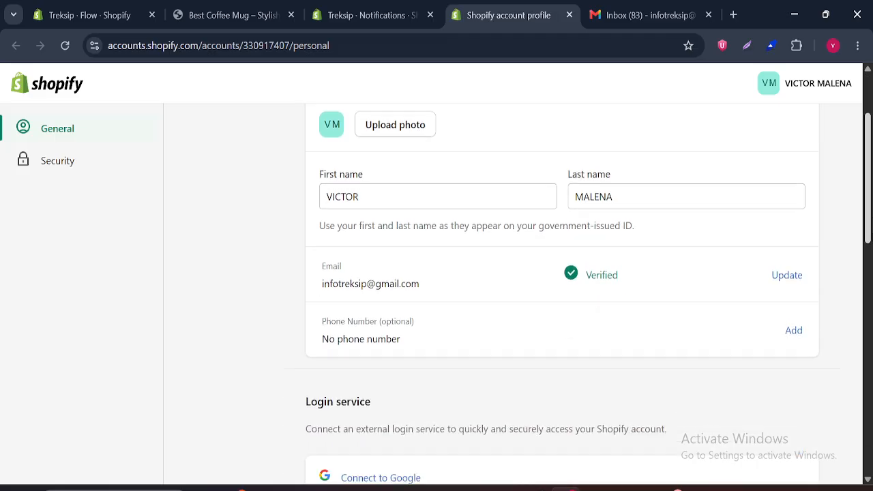
left_click_drag(314, 232, 423, 230)
left_click(786, 219)
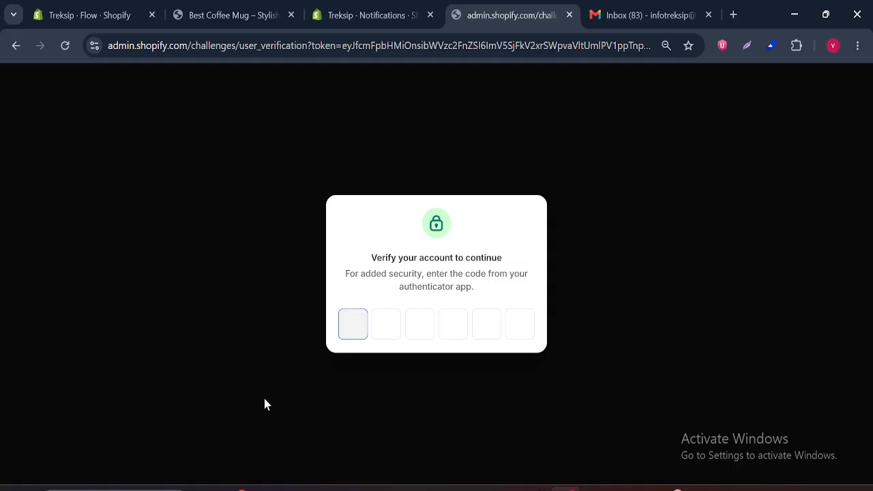
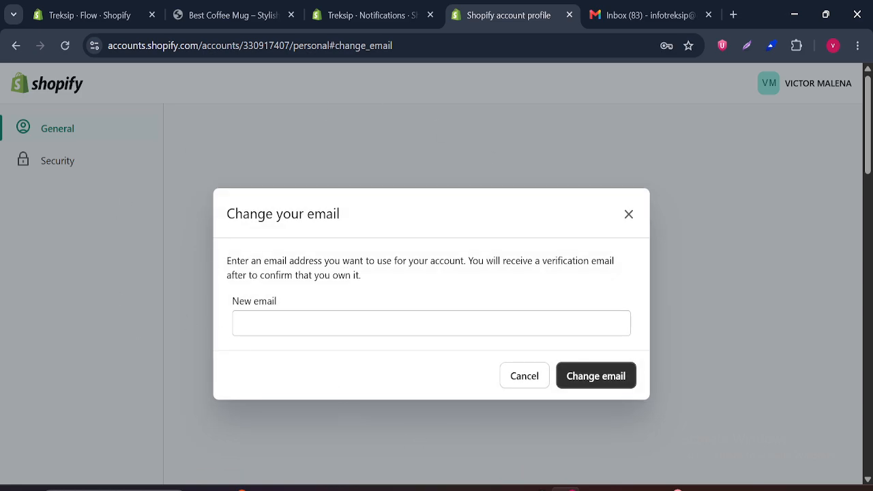
Enter the authenticator code, then cancel the Change your email dialog without changes.
left_click_drag(227, 215, 421, 218)
left_click_drag(245, 261, 251, 262)
left_click(628, 214)
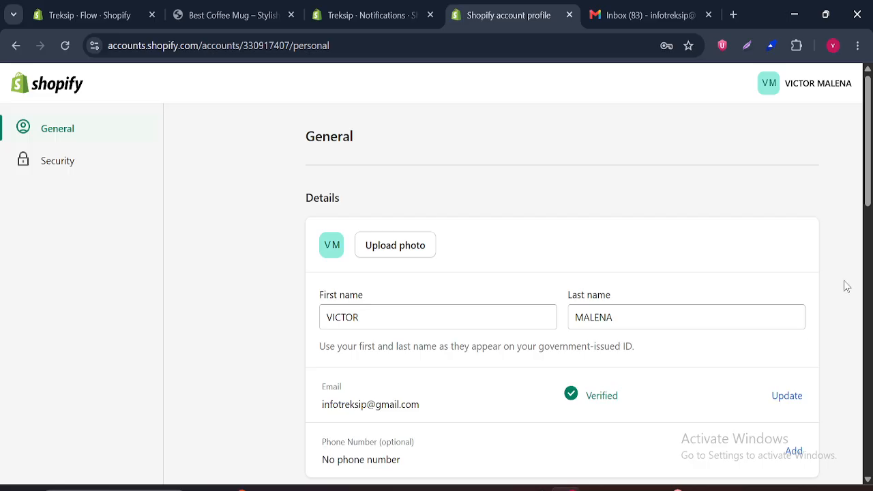
scroll(868, 173, "down", 3)
scroll(850, 208, "up", 1)
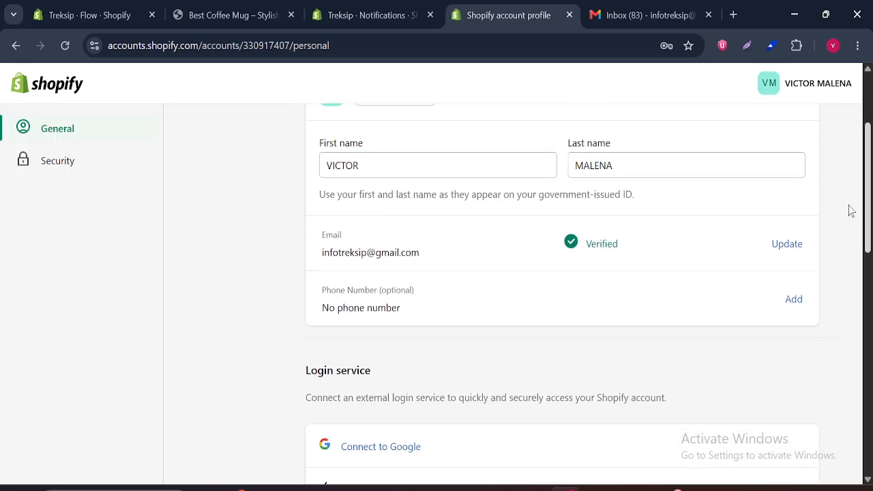
left_click_drag(318, 262, 497, 262)
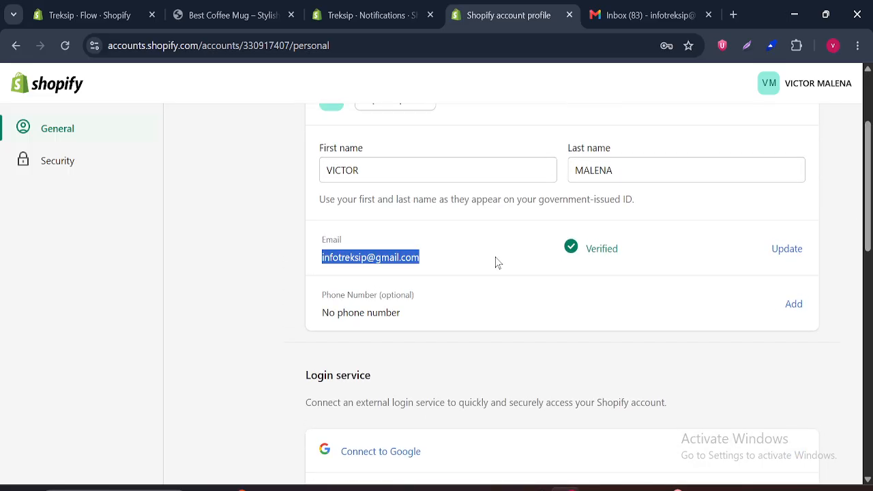
left_click(132, 17)
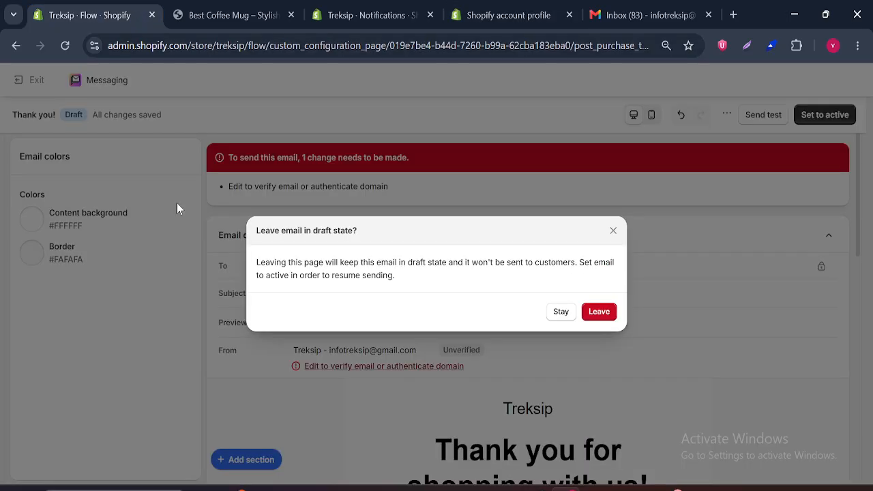
Reload Notifications and confirm the sender email is unchanged.
left_click(394, 6)
left_click(69, 45)
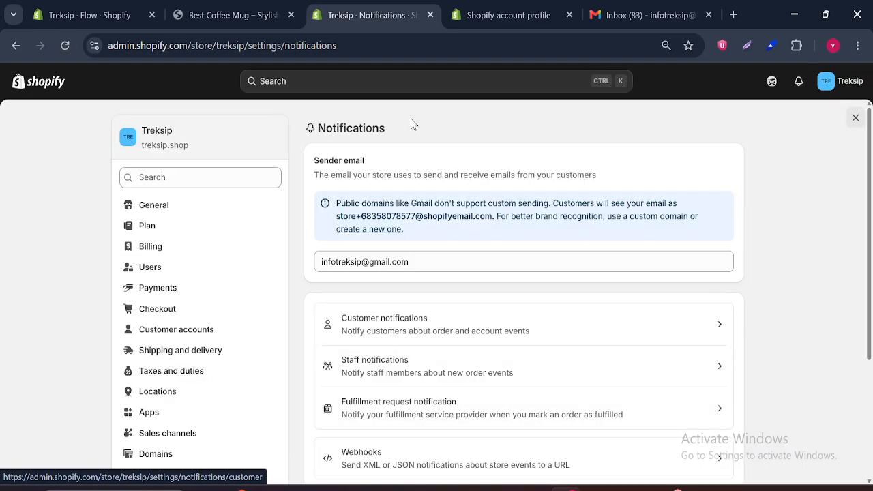
triple_click(323, 265)
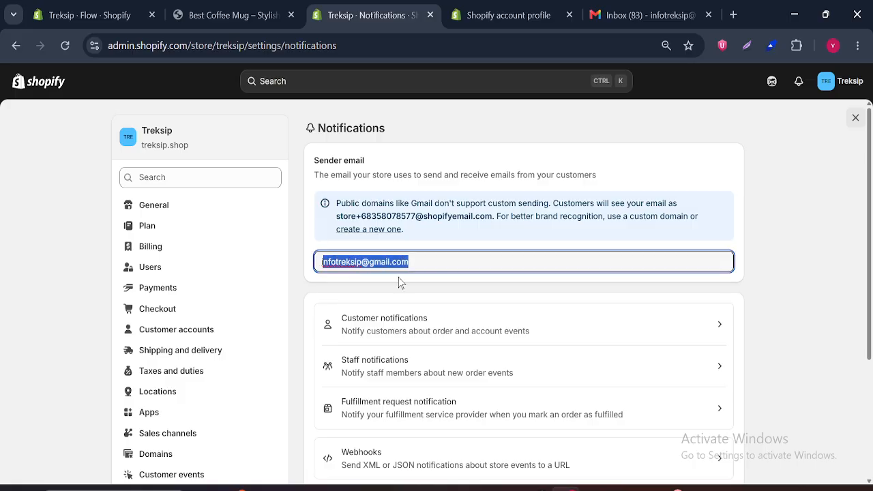
left_click(329, 260)
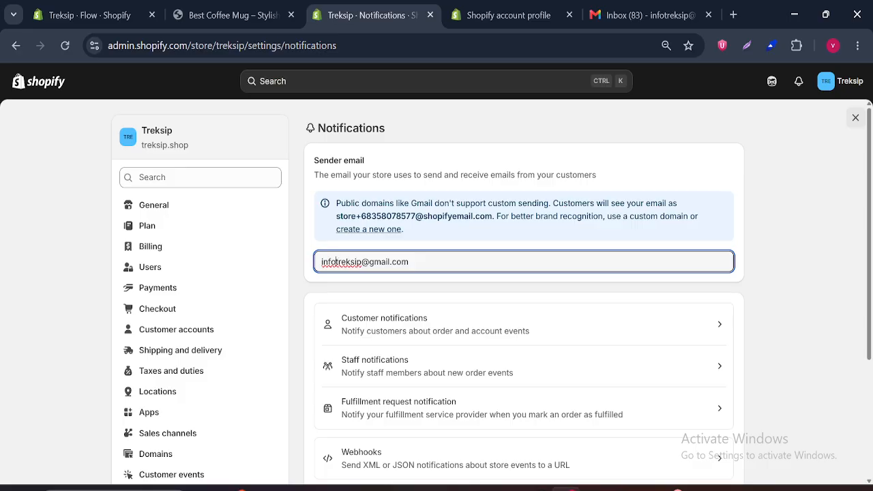
left_click_drag(336, 262, 307, 266)
Check the store email in General > Store contact details.
left_click(217, 212)
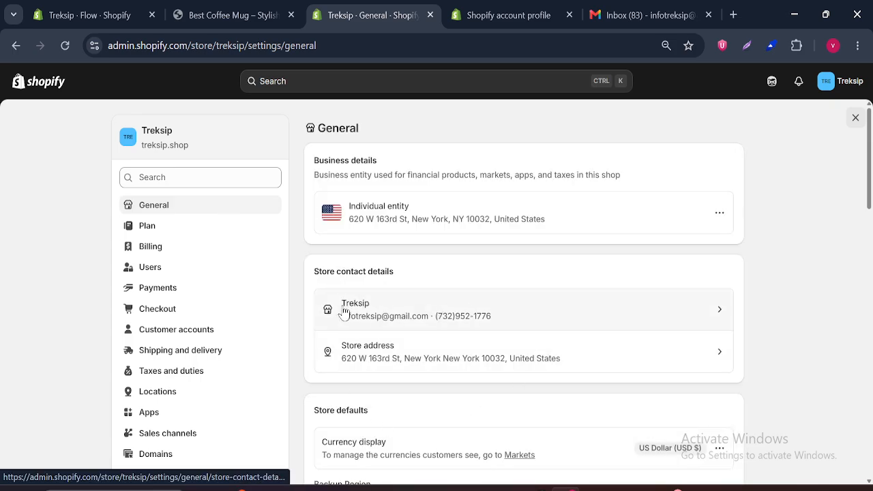
left_click_drag(313, 272, 415, 273)
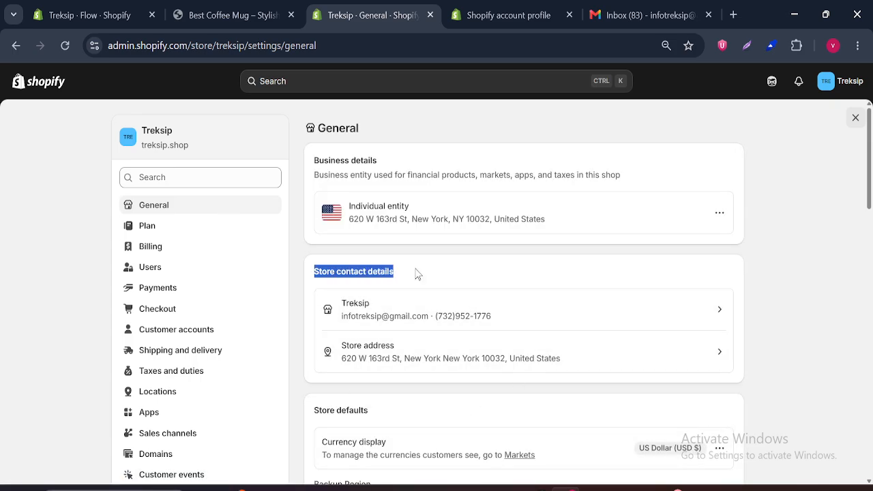
left_click(662, 320)
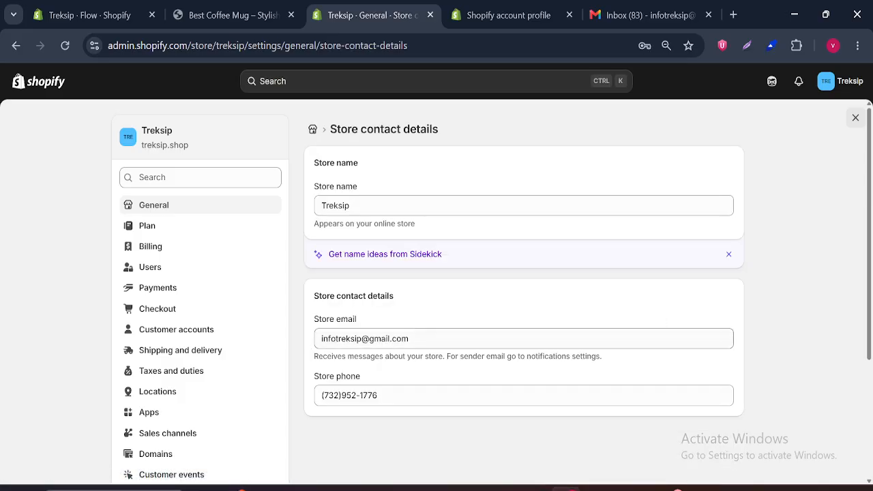
left_click_drag(414, 339, 319, 339)
left_click(773, 307)
scroll(229, 332, "down", 3)
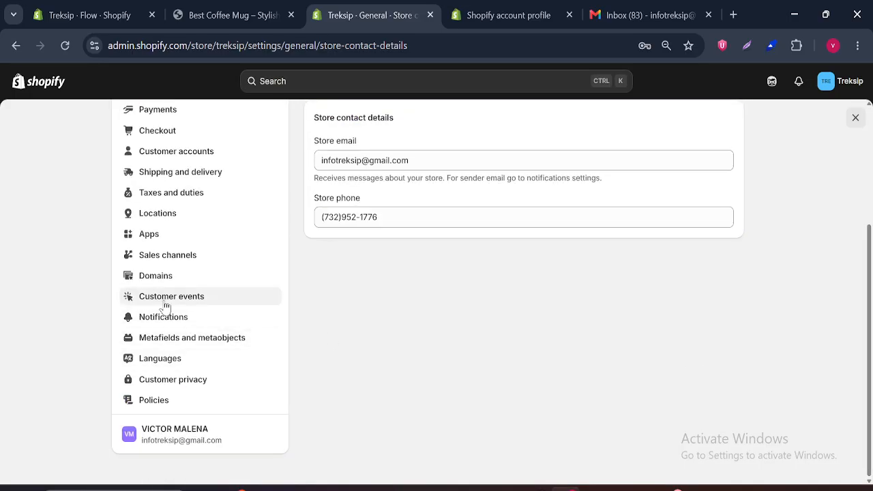
Recheck the sender email, choose Stay on the leave-draft prompt, then exit the email editor.
left_click(167, 318)
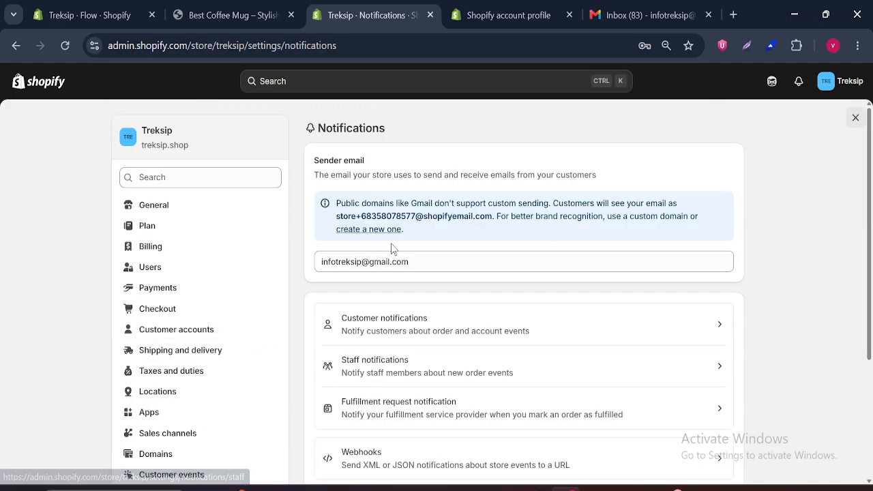
triple_click(322, 261)
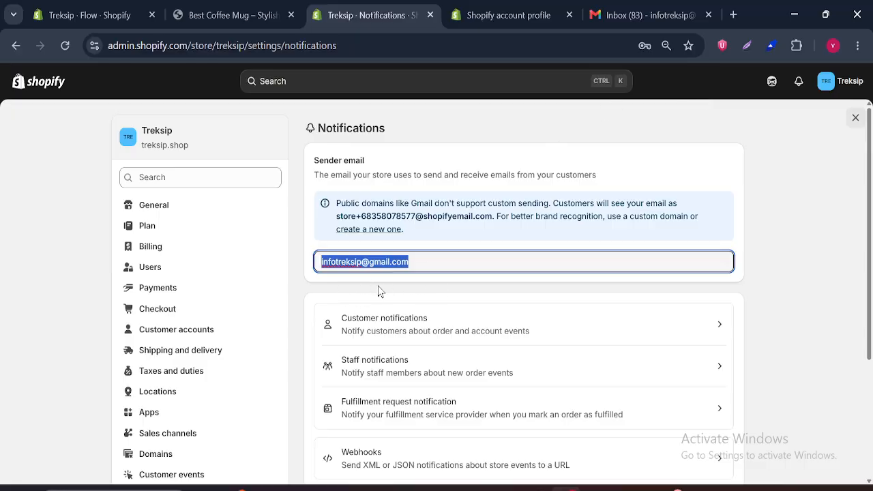
left_click(91, 15)
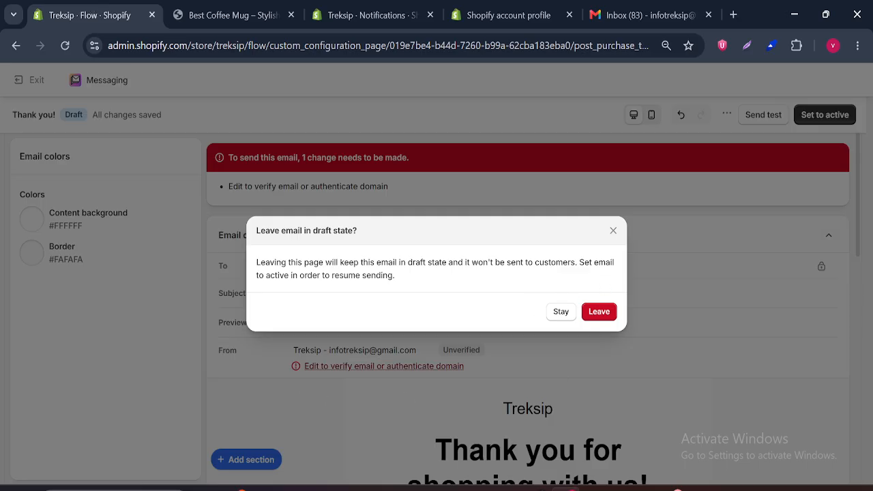
left_click(612, 232)
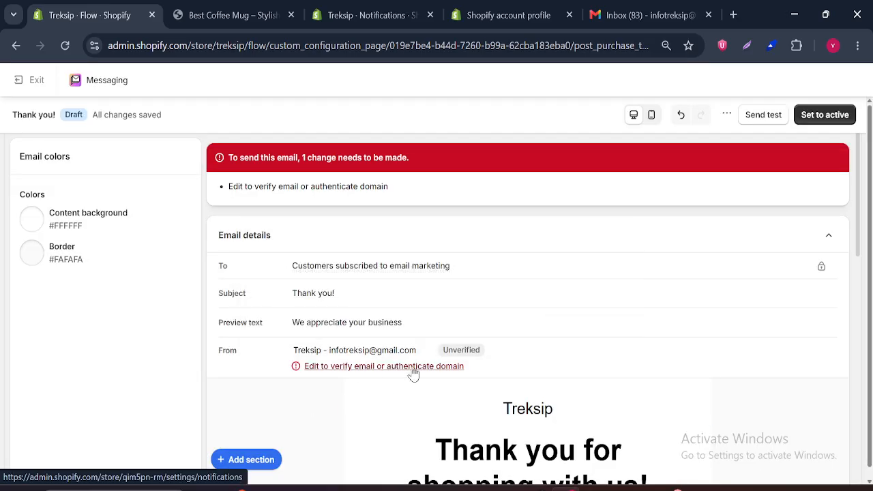
left_click(409, 11)
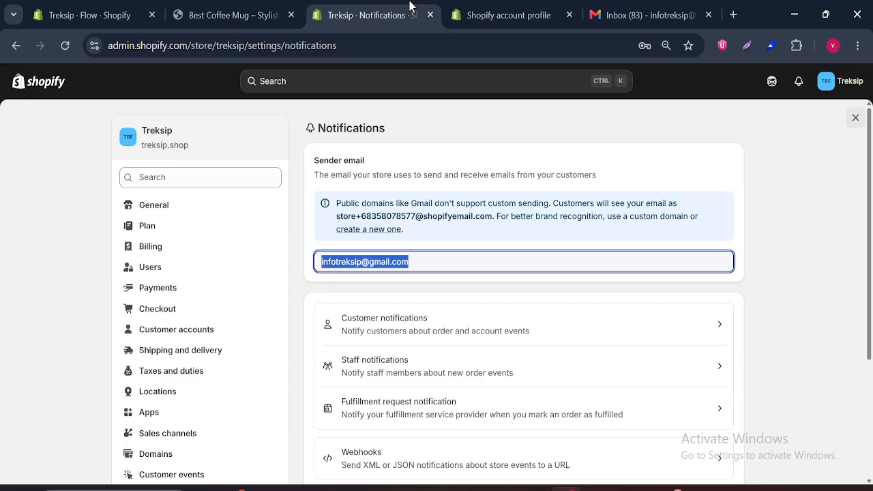
left_click(805, 276)
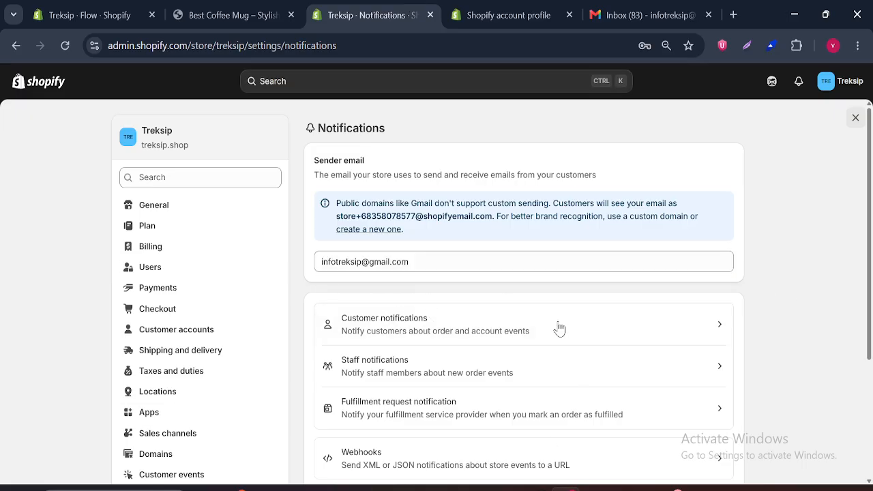
left_click(85, 11)
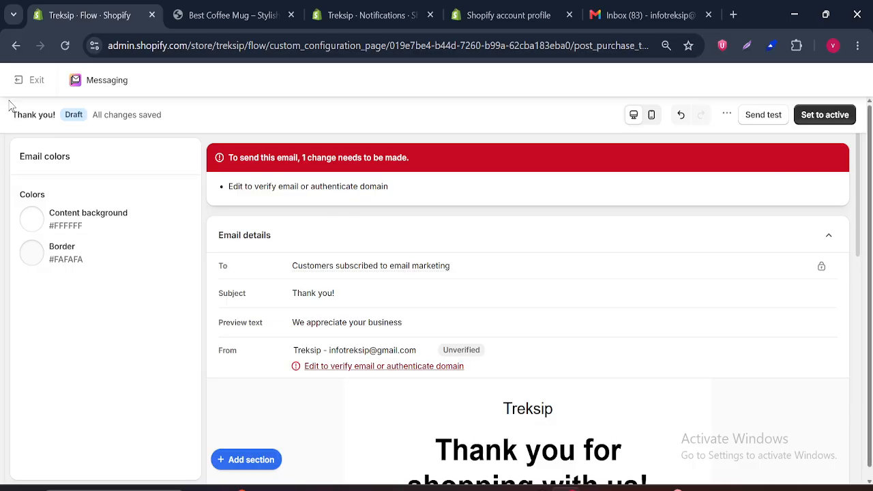
left_click(36, 80)
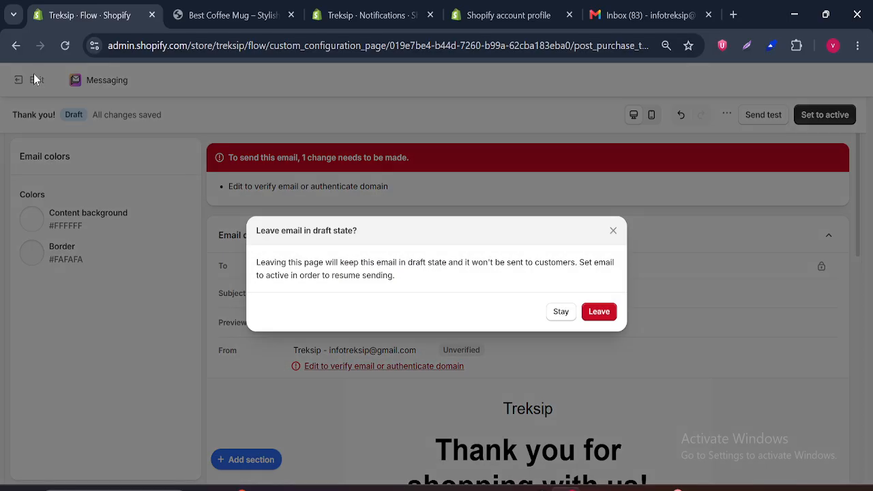
Leave the Thank you! email as a draft, close the workflow editor and return to Flow workflows.
left_click(598, 311)
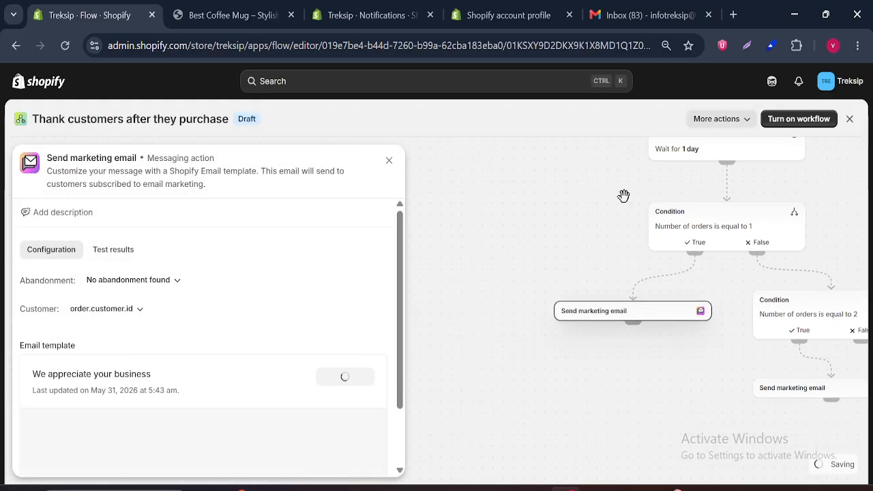
left_click(850, 119)
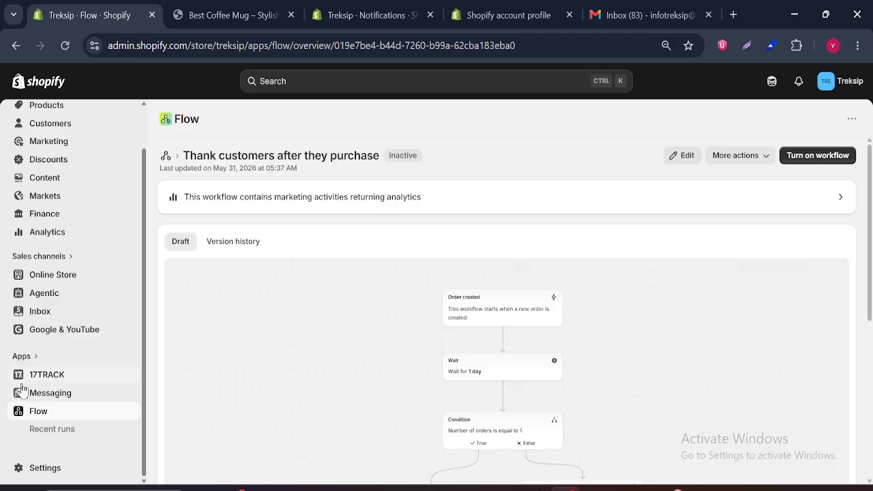
left_click(38, 415)
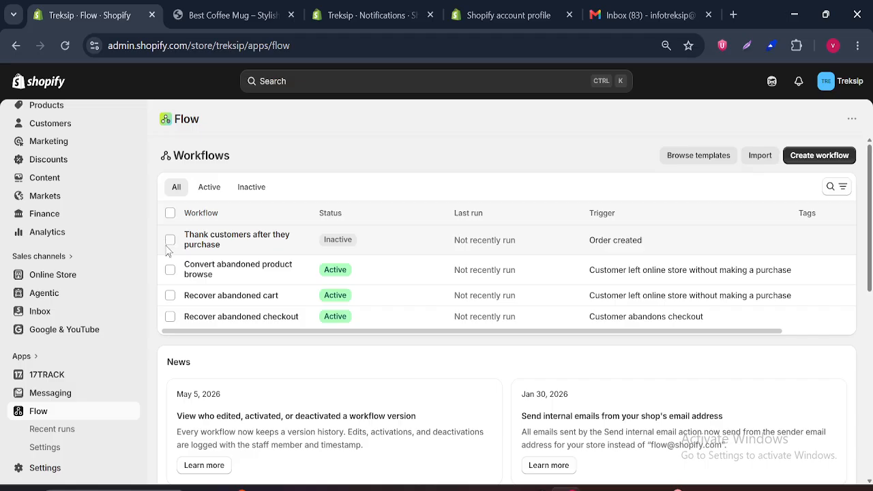
left_click(691, 152)
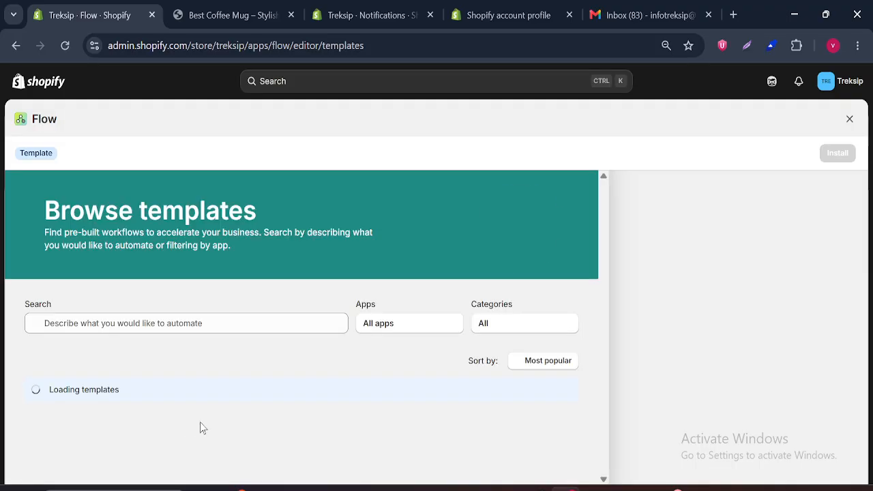
scroll(602, 482, "down", 4)
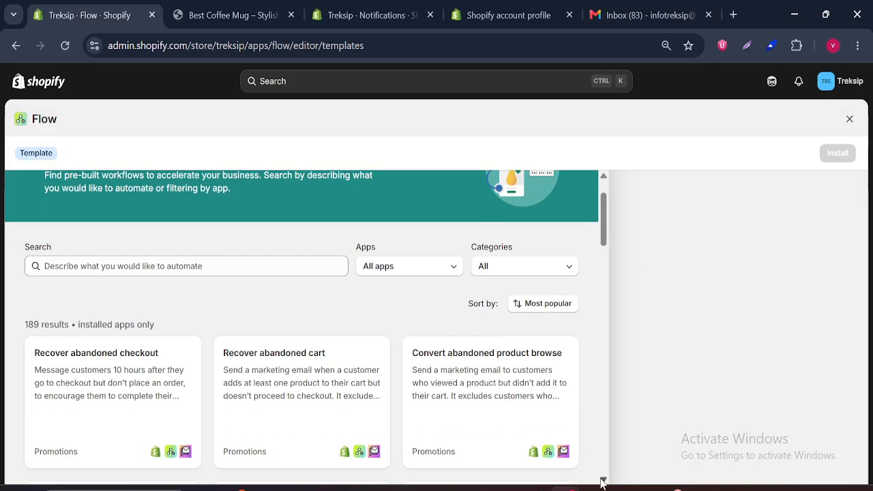
scroll(602, 481, "down", 3)
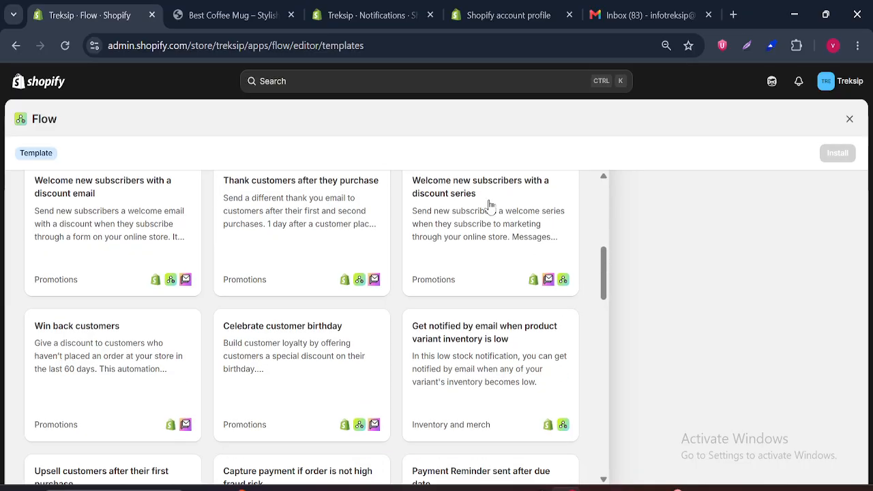
left_click_drag(606, 277, 604, 362)
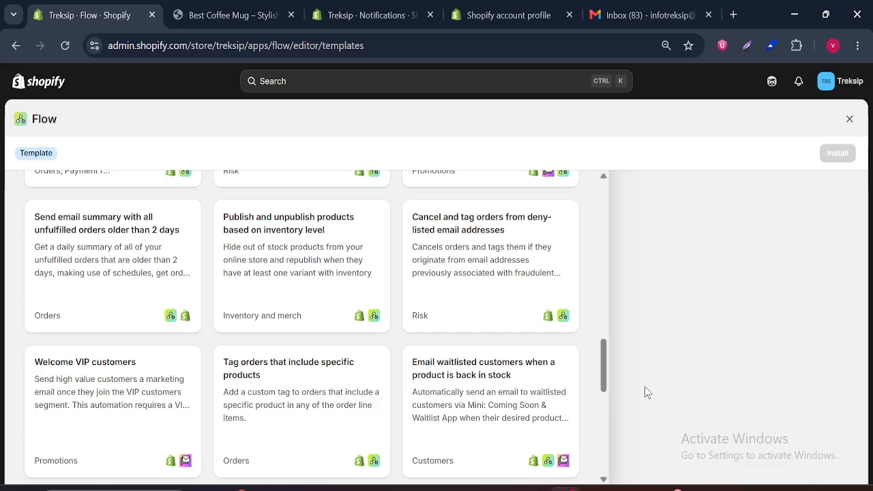
left_click_drag(609, 357, 573, 408)
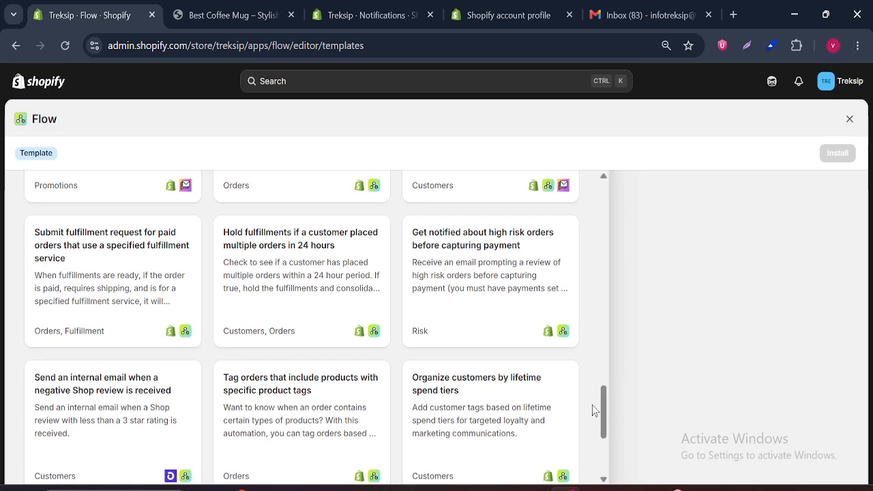
left_click_drag(603, 412, 604, 447)
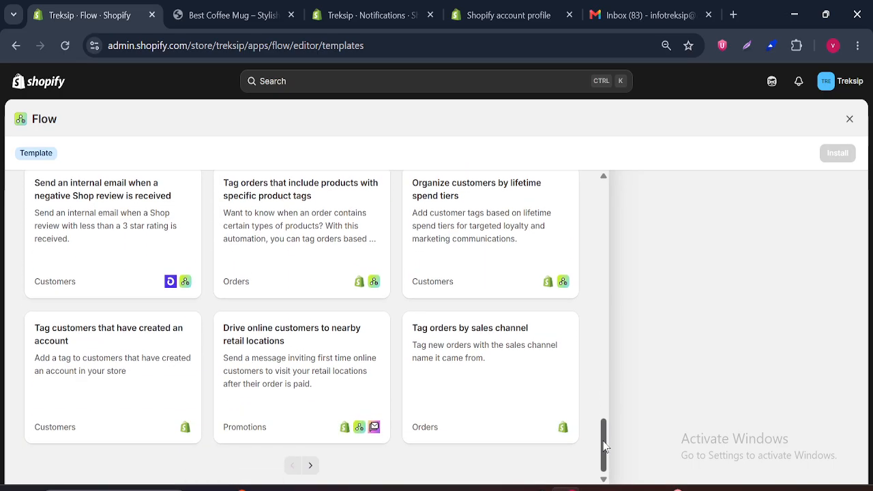
left_click(310, 468)
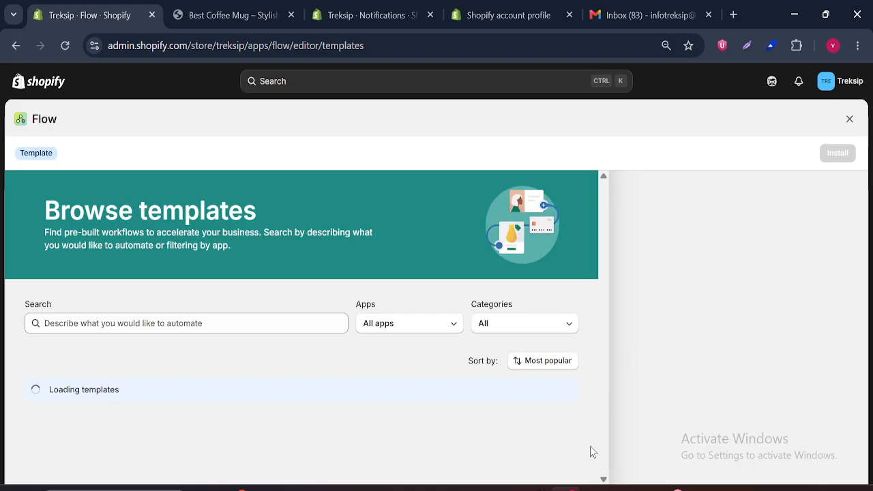
left_click(604, 480)
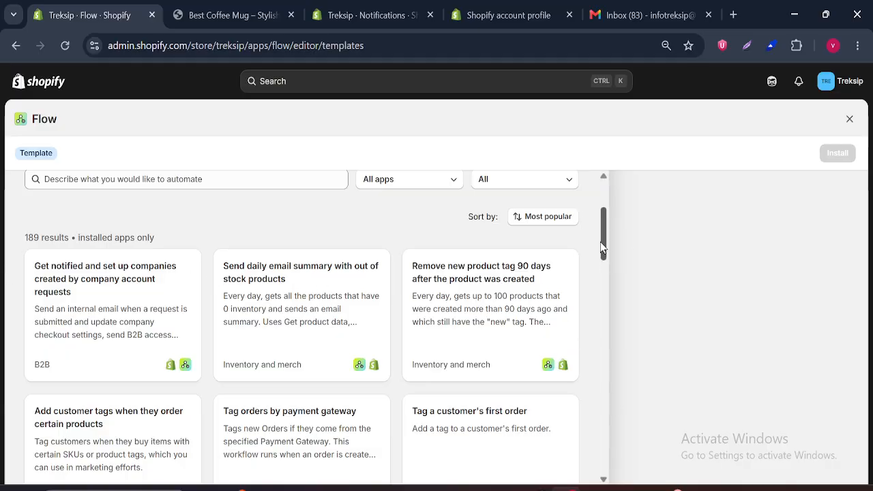
left_click_drag(603, 249, 604, 455)
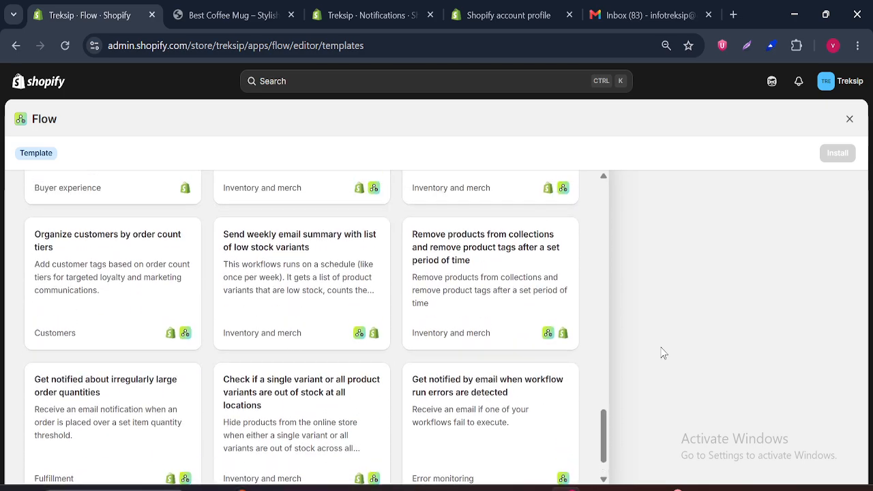
left_click(850, 119)
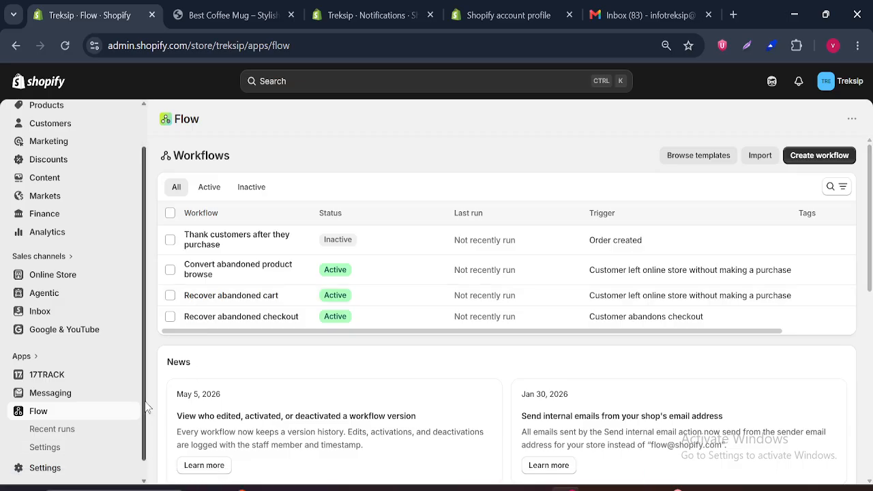
scroll(144, 444, "down", 2)
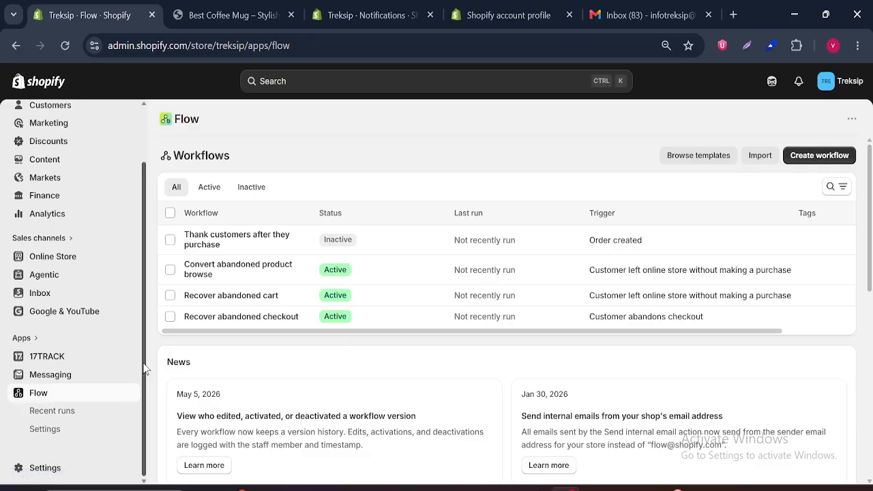
scroll(145, 368, "up", 2)
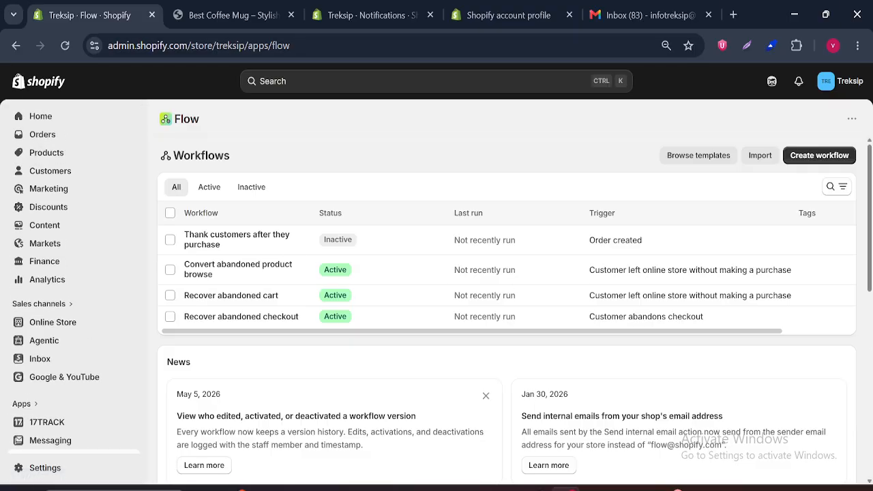
left_click(220, 272)
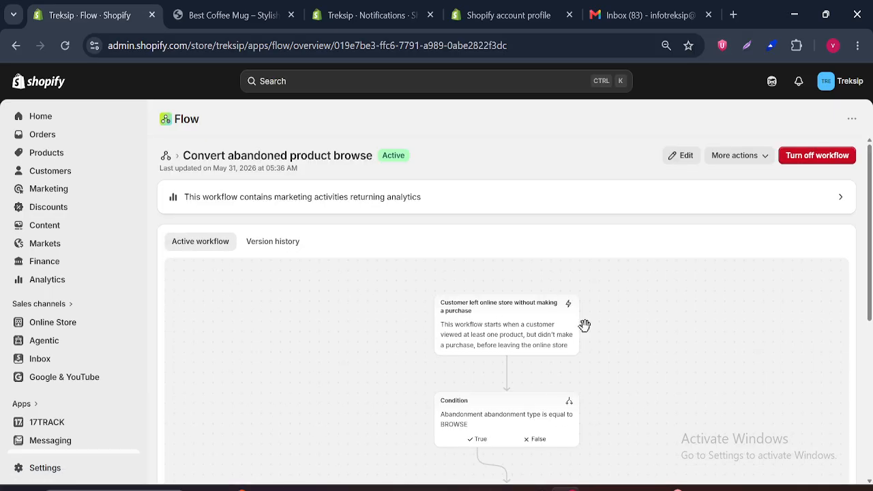
left_click(679, 154)
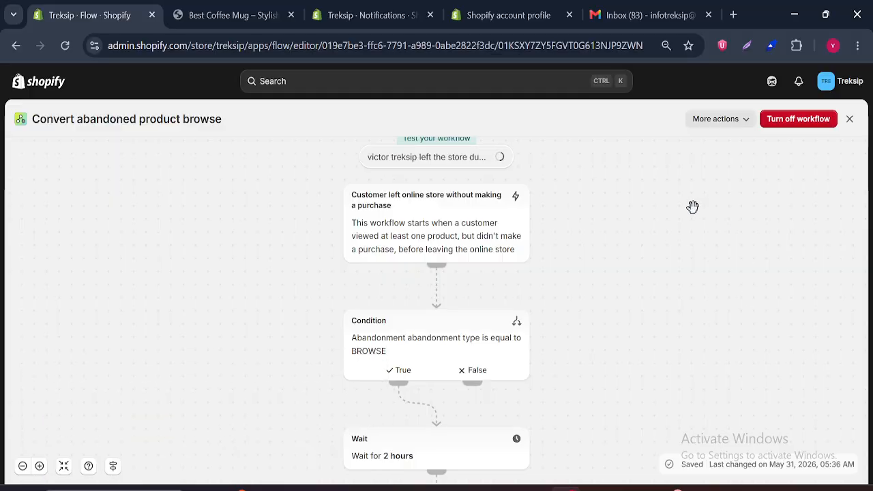
left_click(424, 225)
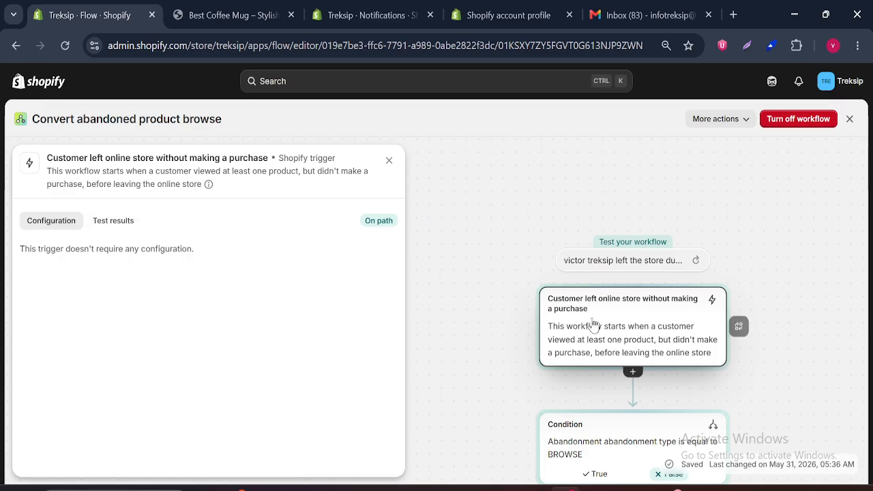
left_click(388, 161)
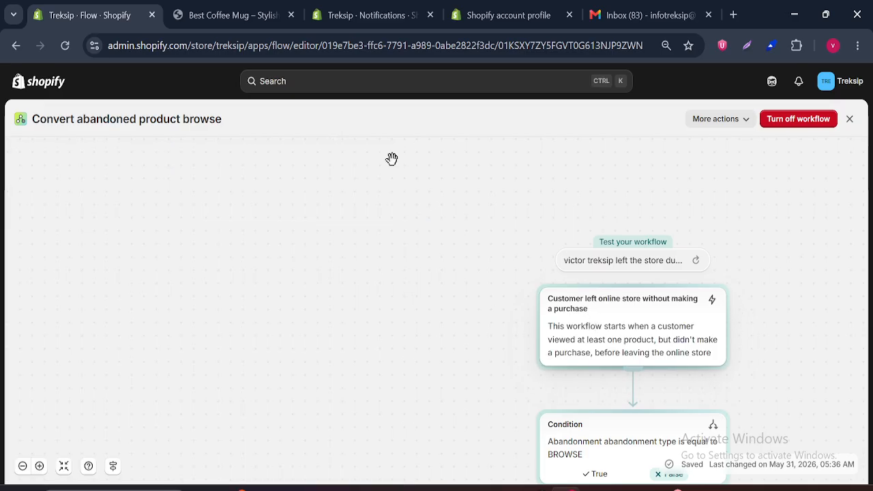
left_click(14, 45)
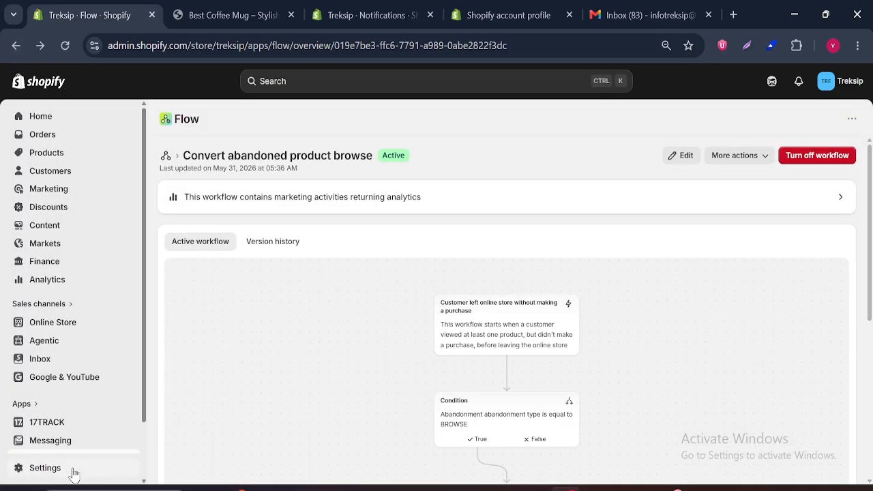
left_click_drag(145, 392, 145, 455)
left_click(57, 400)
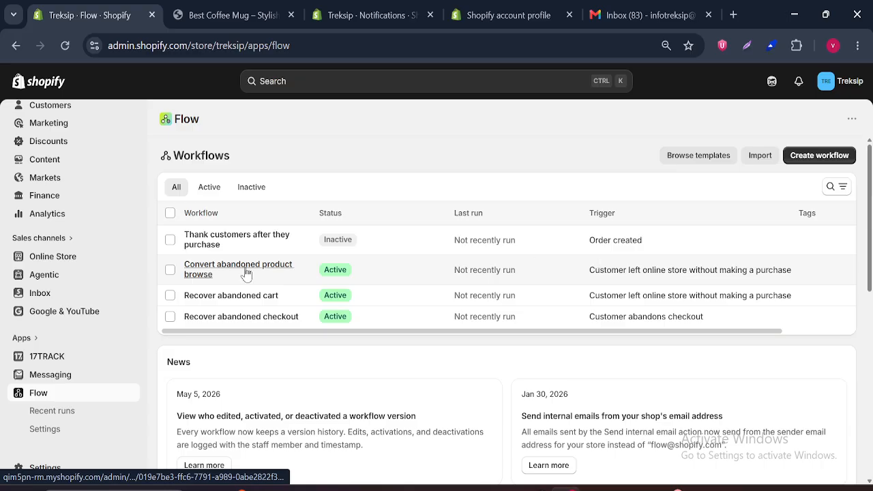
Inspect the Thank customers after they purchase workflow's email steps, then go to Messaging.
left_click(216, 236)
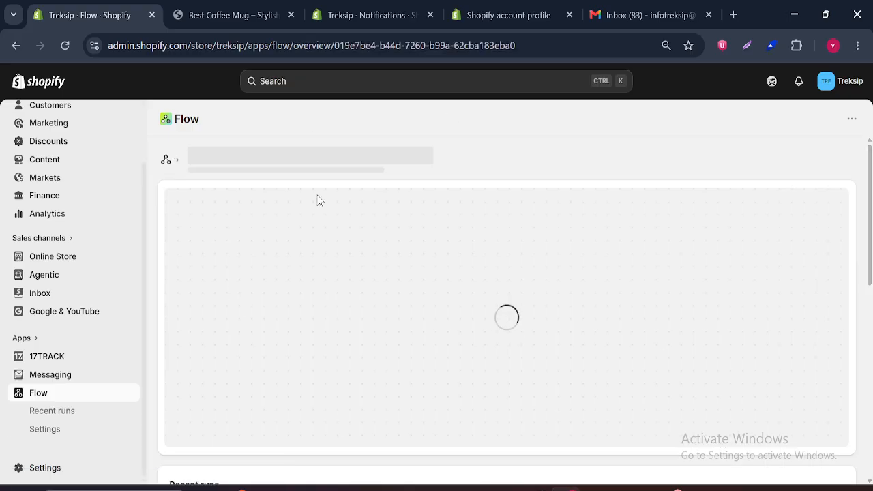
left_click(690, 157)
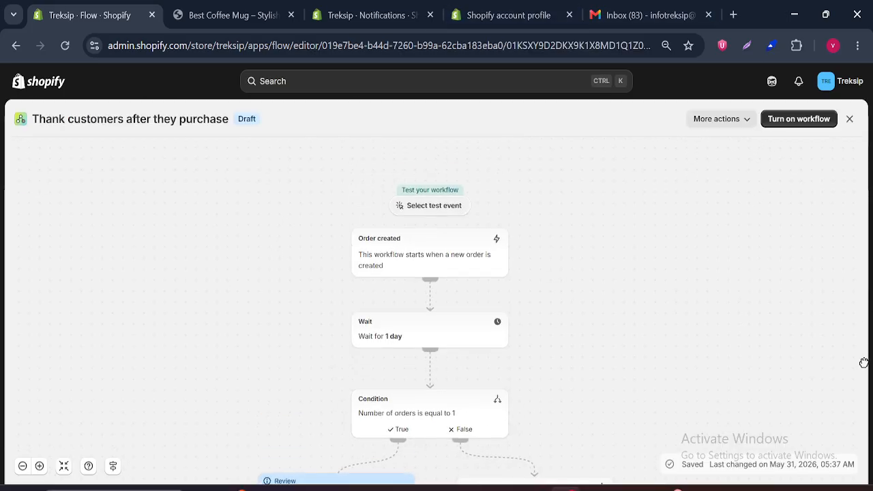
left_click_drag(736, 354, 749, 155)
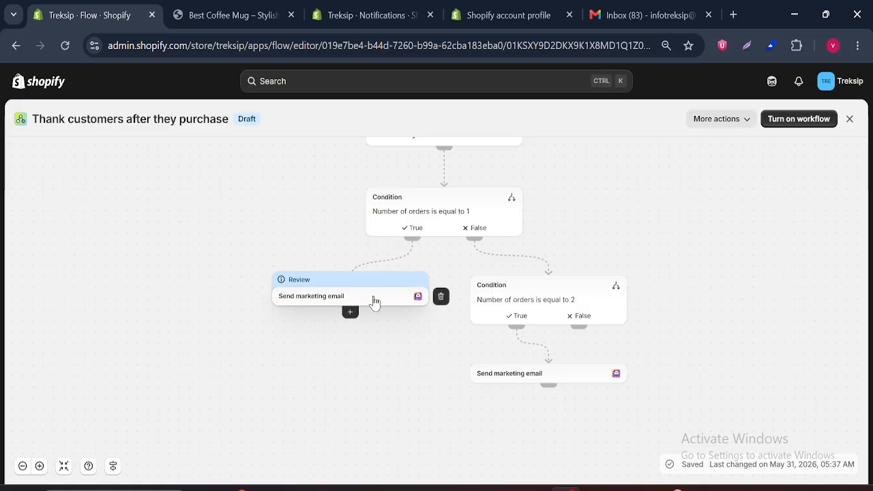
left_click(849, 119)
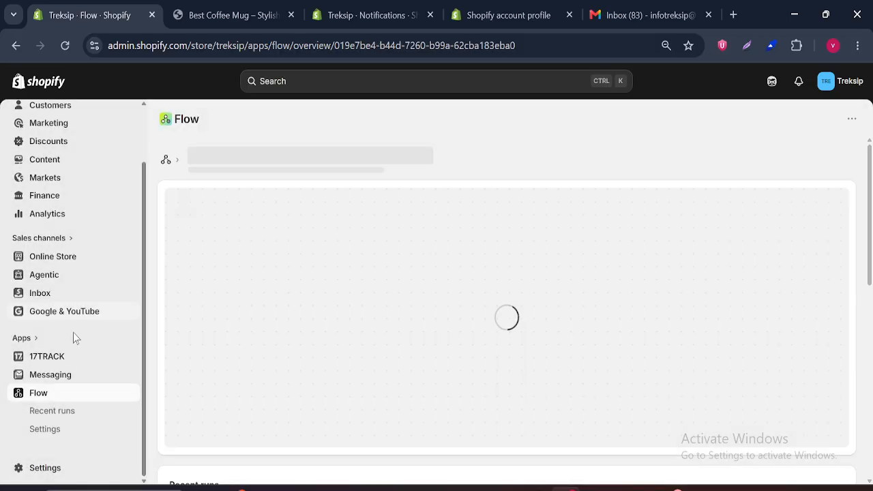
left_click(58, 379)
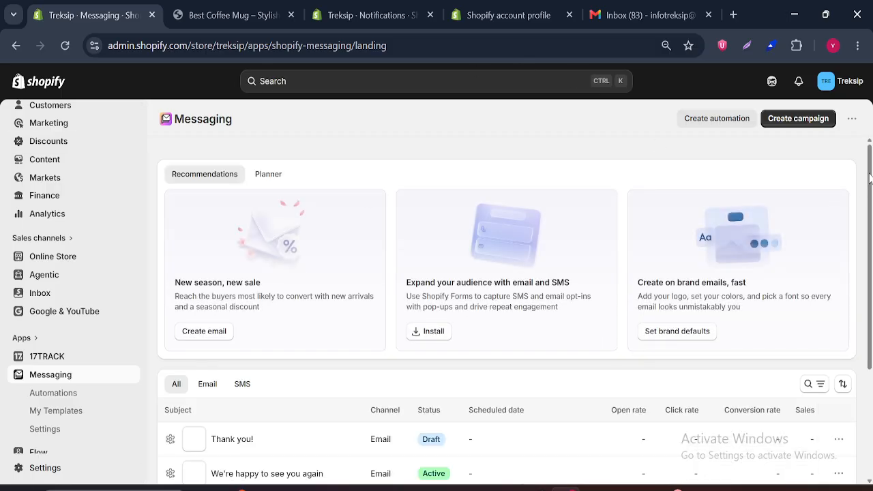
Choose Edit from the We're happy to see you again row's actions menu.
scroll(866, 287, "down", 3)
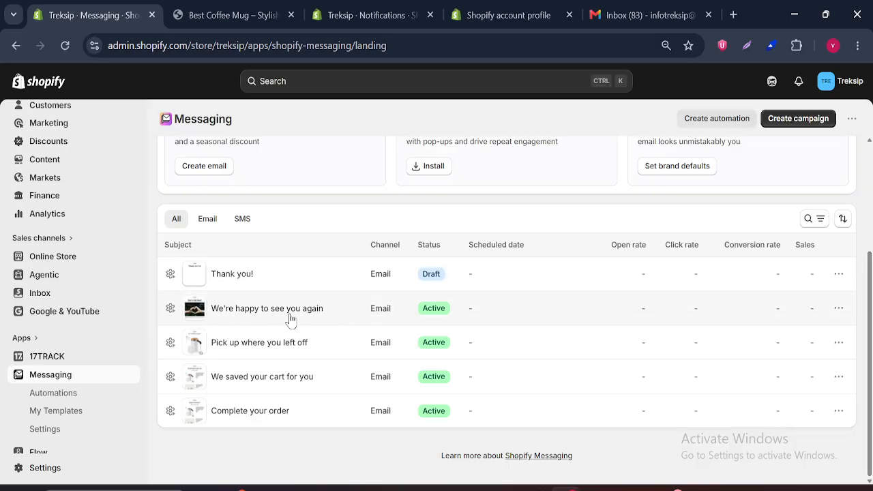
scroll(180, 320, "up", 2)
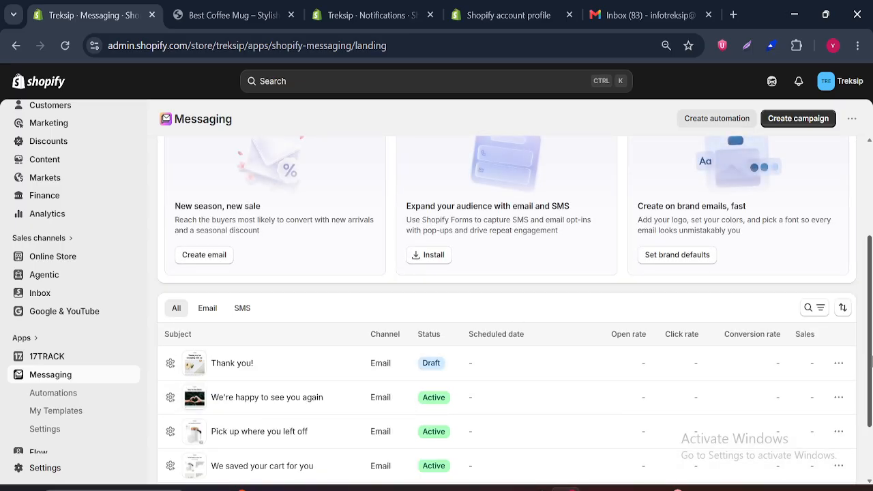
scroll(312, 308, "down", 3)
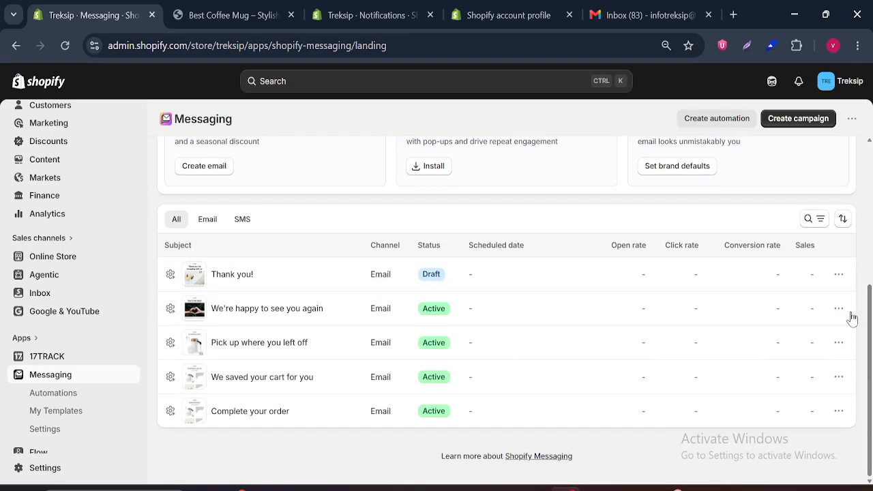
left_click(839, 309)
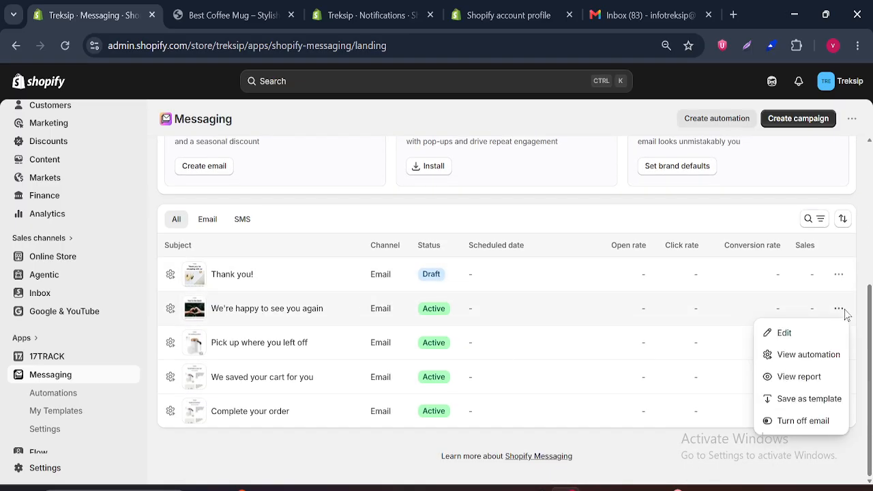
left_click(786, 337)
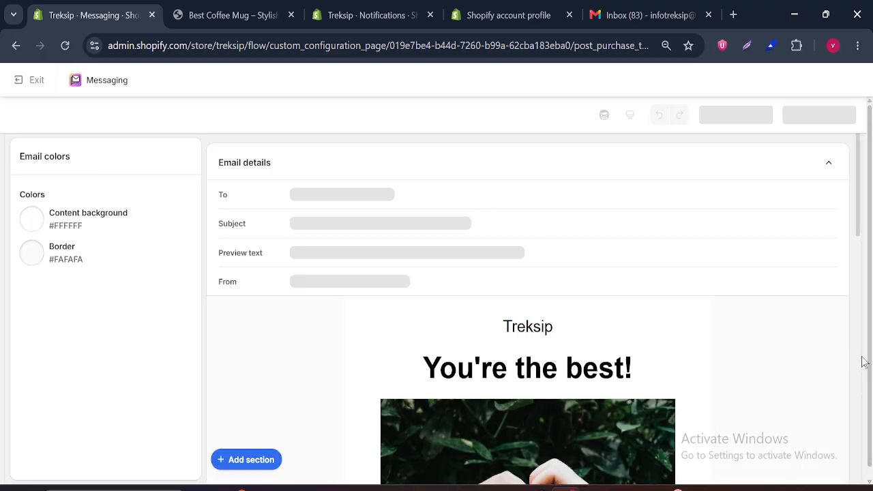
Revert the 'We're happy to see you again' email to Draft for editing and select its heart image block.
scroll(862, 328, "down", 4)
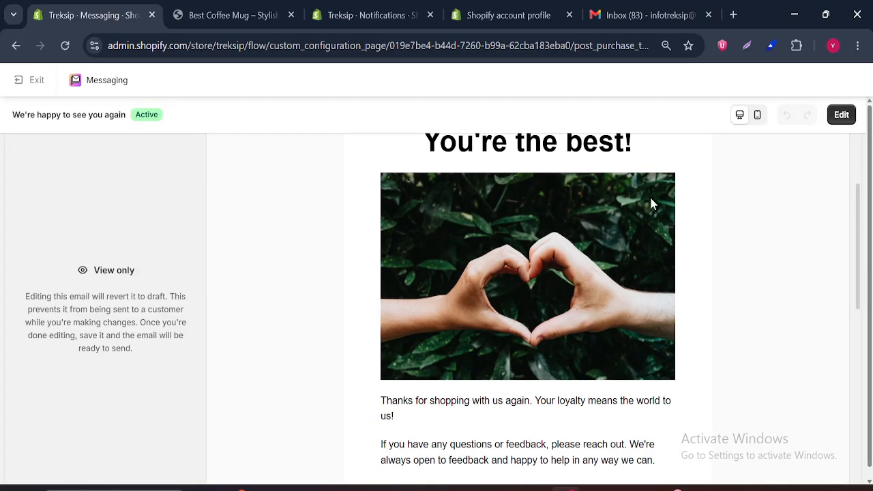
left_click(842, 121)
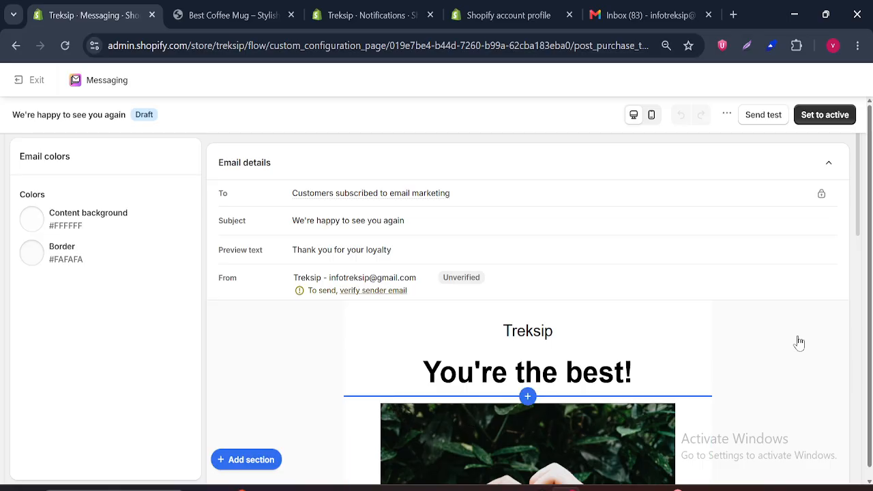
scroll(853, 282, "down", 3)
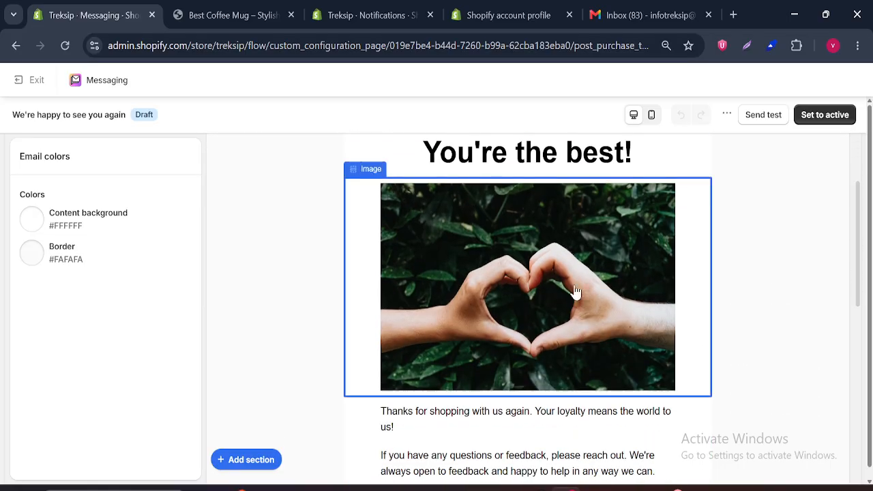
left_click(575, 291)
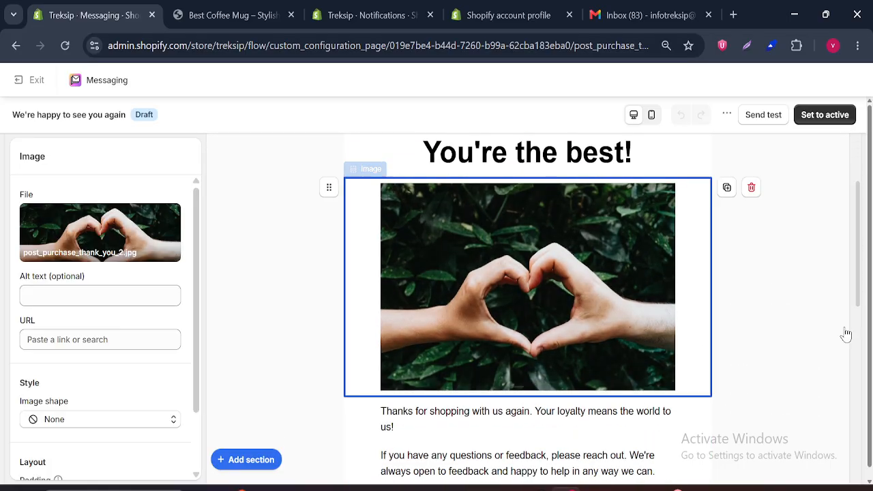
scroll(859, 292, "down", 2)
scroll(819, 290, "up", 3)
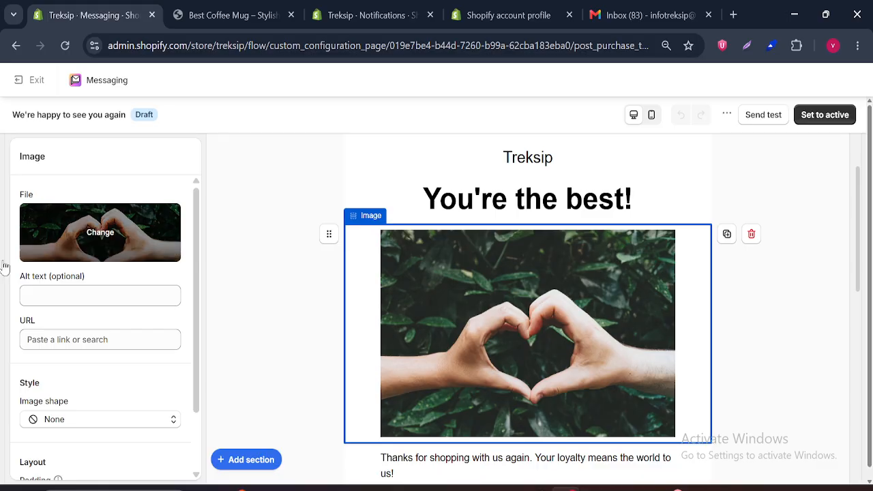
Switch the email header from store name to Logo, picking the Treksip logo found by searching 'logo'.
left_click(529, 164)
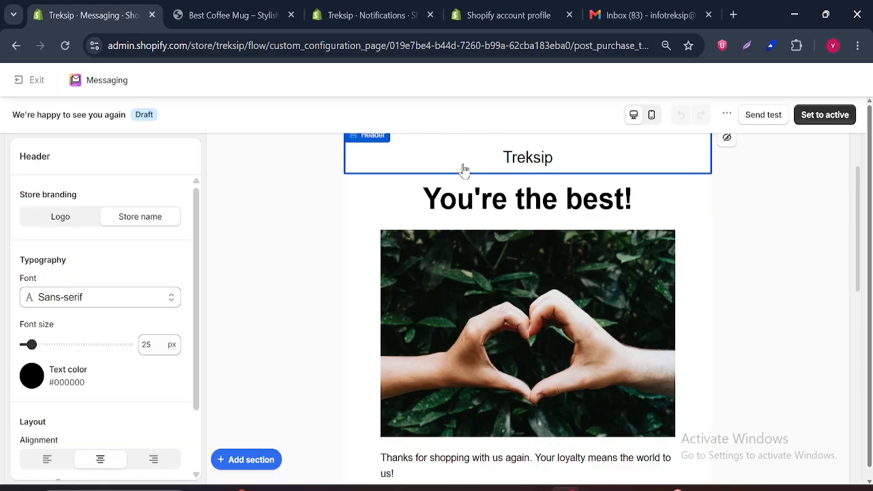
left_click(57, 218)
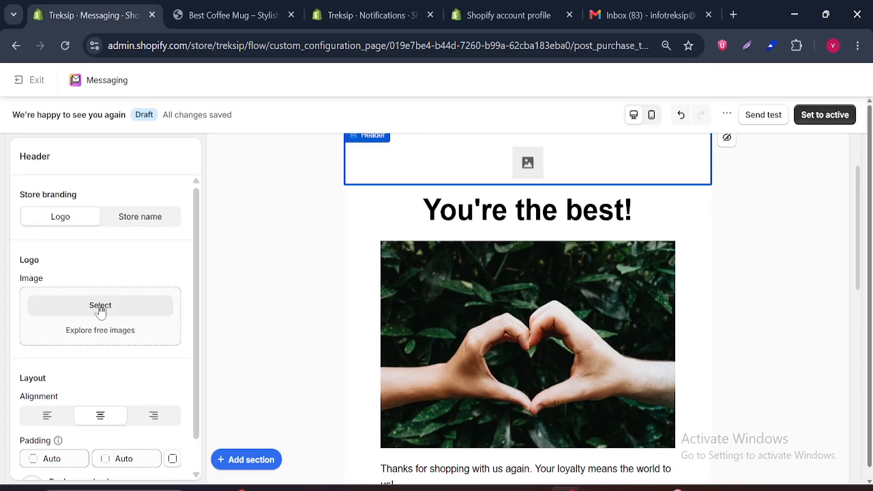
left_click(101, 308)
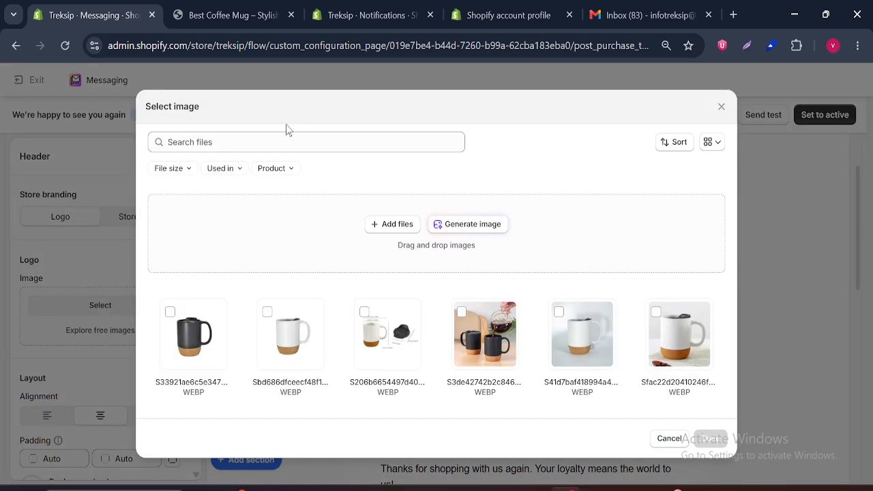
type("log")
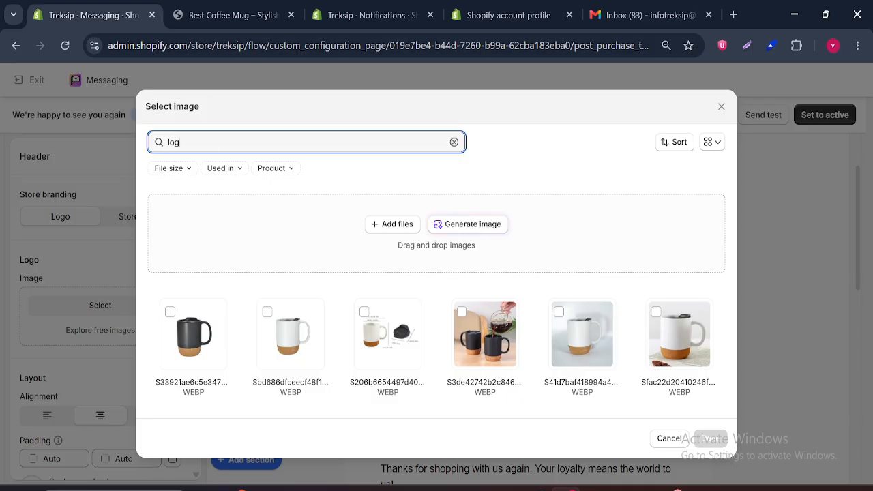
type("o")
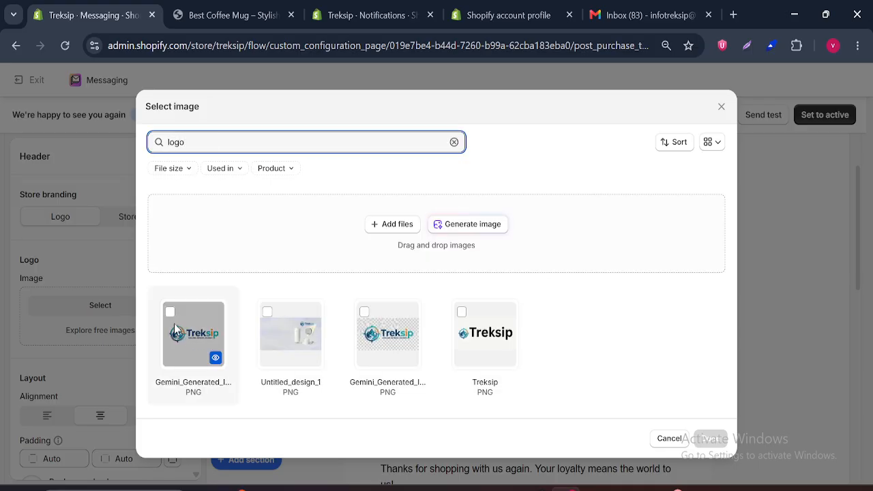
left_click(704, 440)
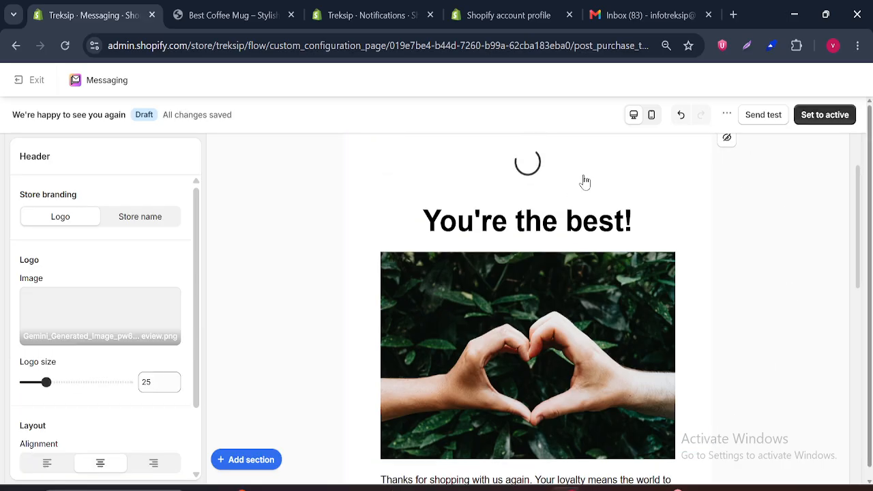
left_click_drag(857, 240, 870, 392)
Review the email preview and dismiss the Windows storage space notification.
scroll(588, 315, "up", 6)
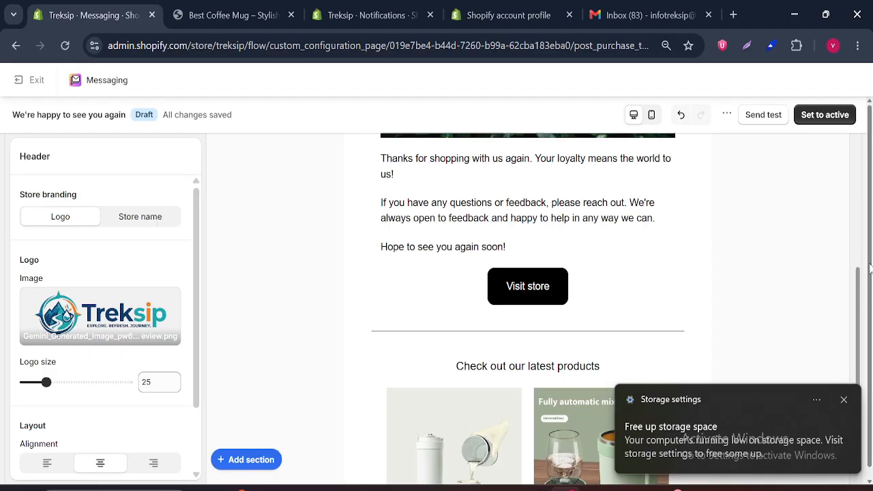
scroll(589, 315, "down", 2)
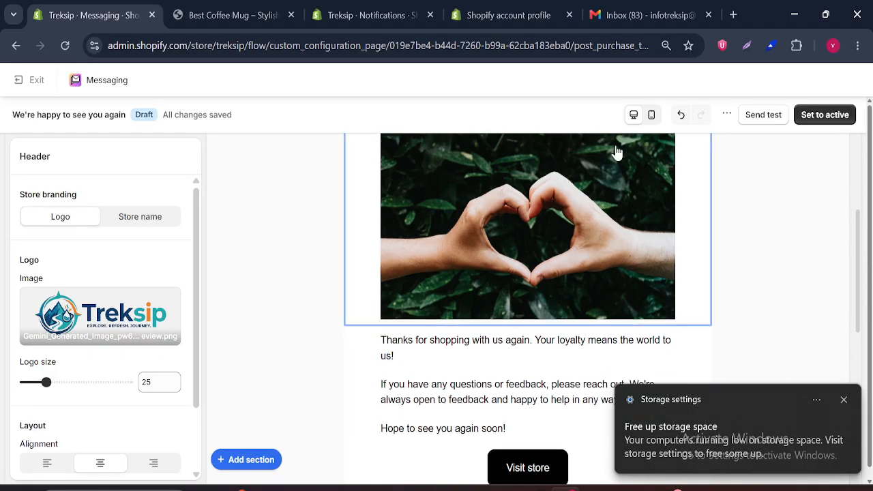
scroll(860, 272, "up", 3)
scroll(860, 273, "down", 5)
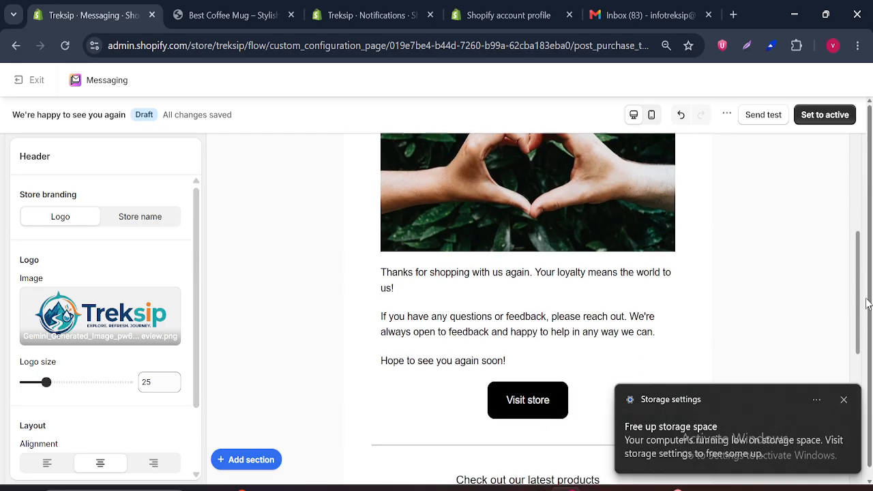
left_click(844, 403)
Exit the email editor, choosing Leave so the email stays a Draft.
scroll(861, 273, "up", 1)
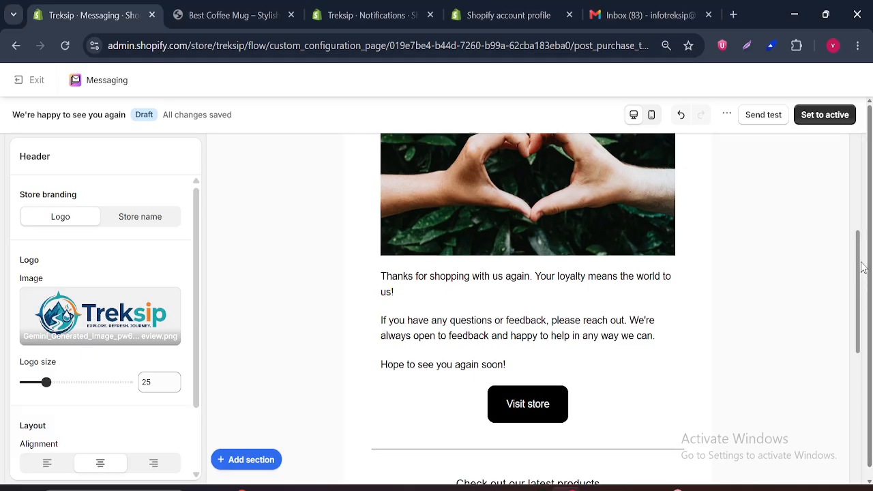
scroll(863, 267, "up", 10)
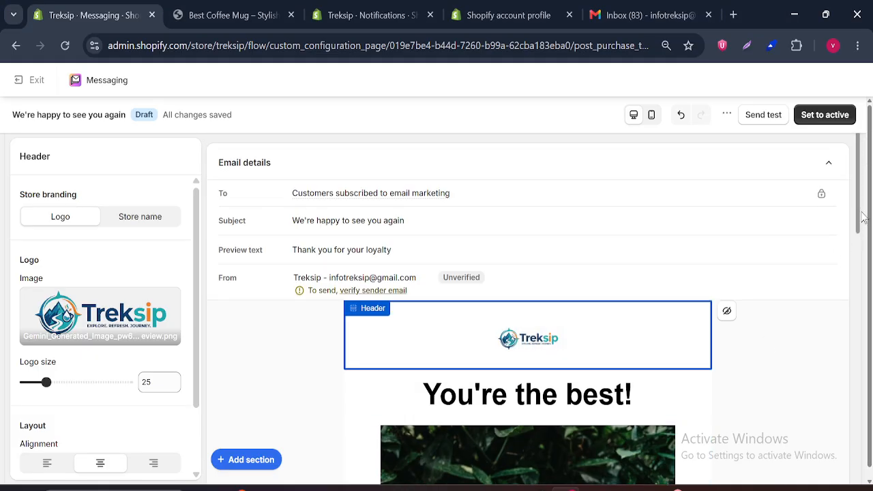
scroll(859, 227, "down", 10)
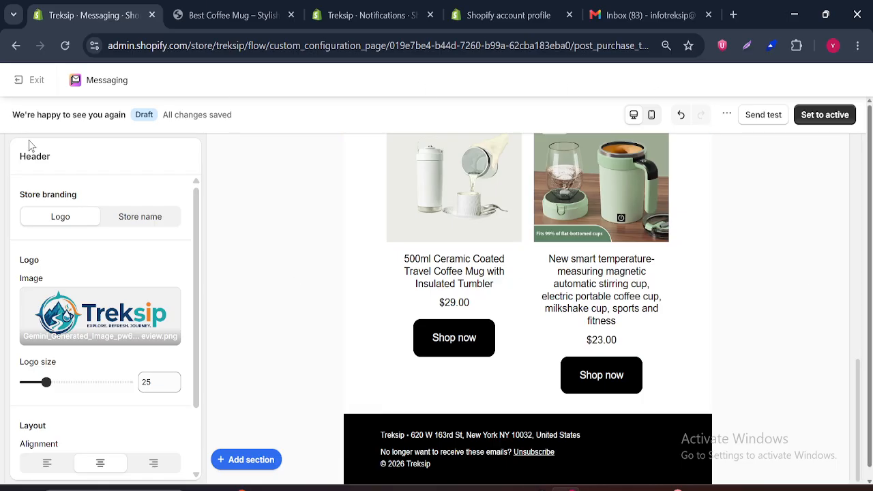
left_click(34, 81)
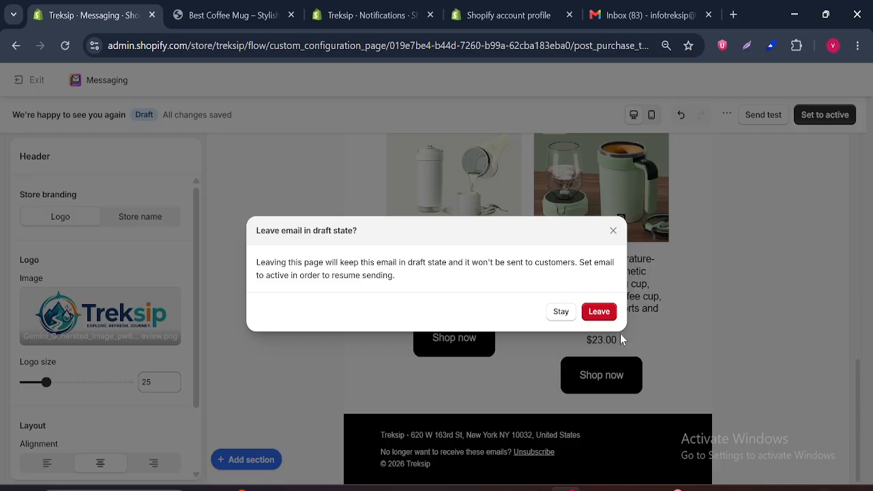
left_click(597, 314)
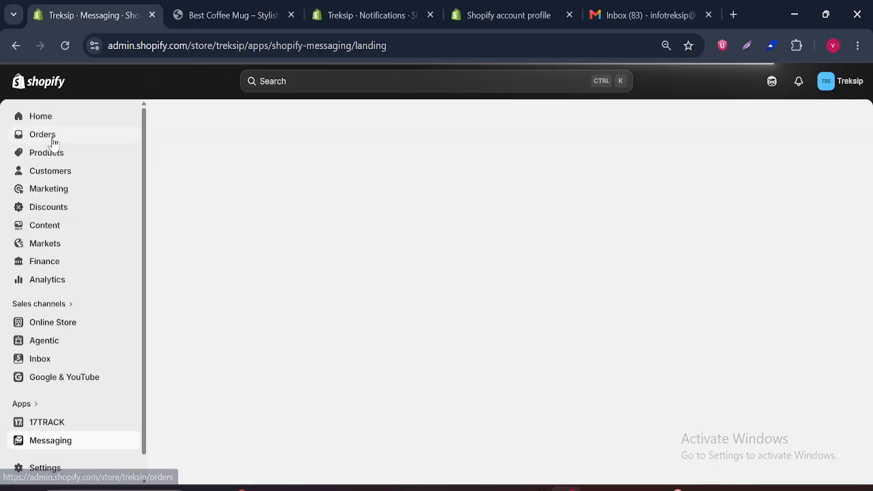
Visit the Customers and Companies pages, then return to the admin Home page.
left_click(58, 176)
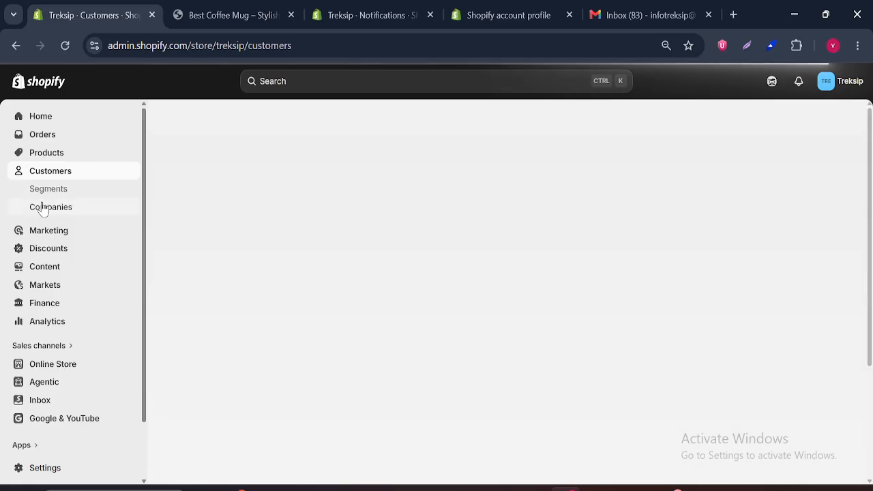
left_click(55, 214)
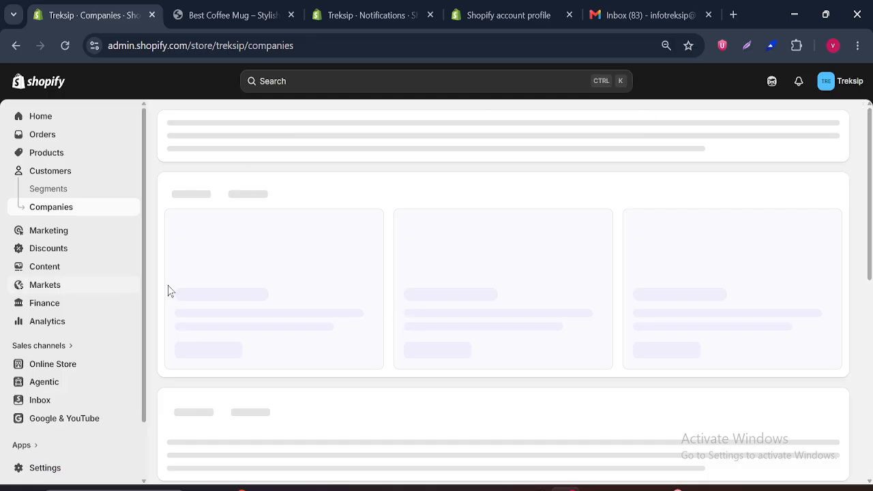
left_click(46, 121)
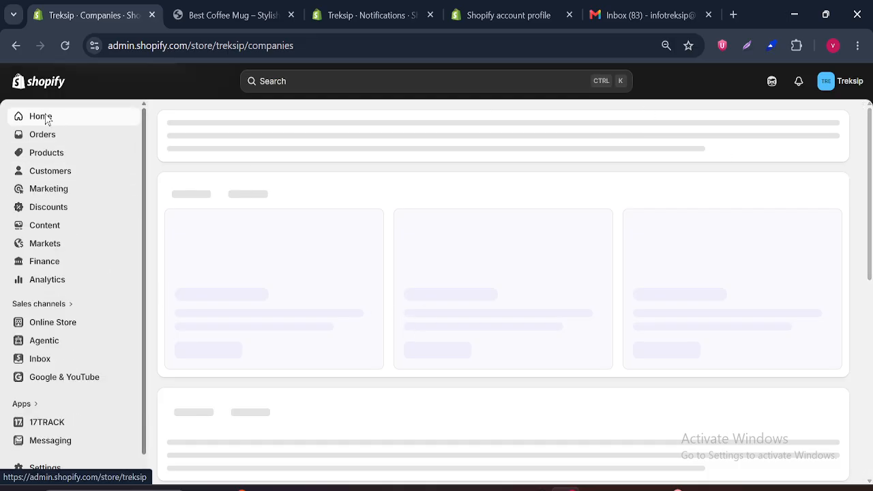